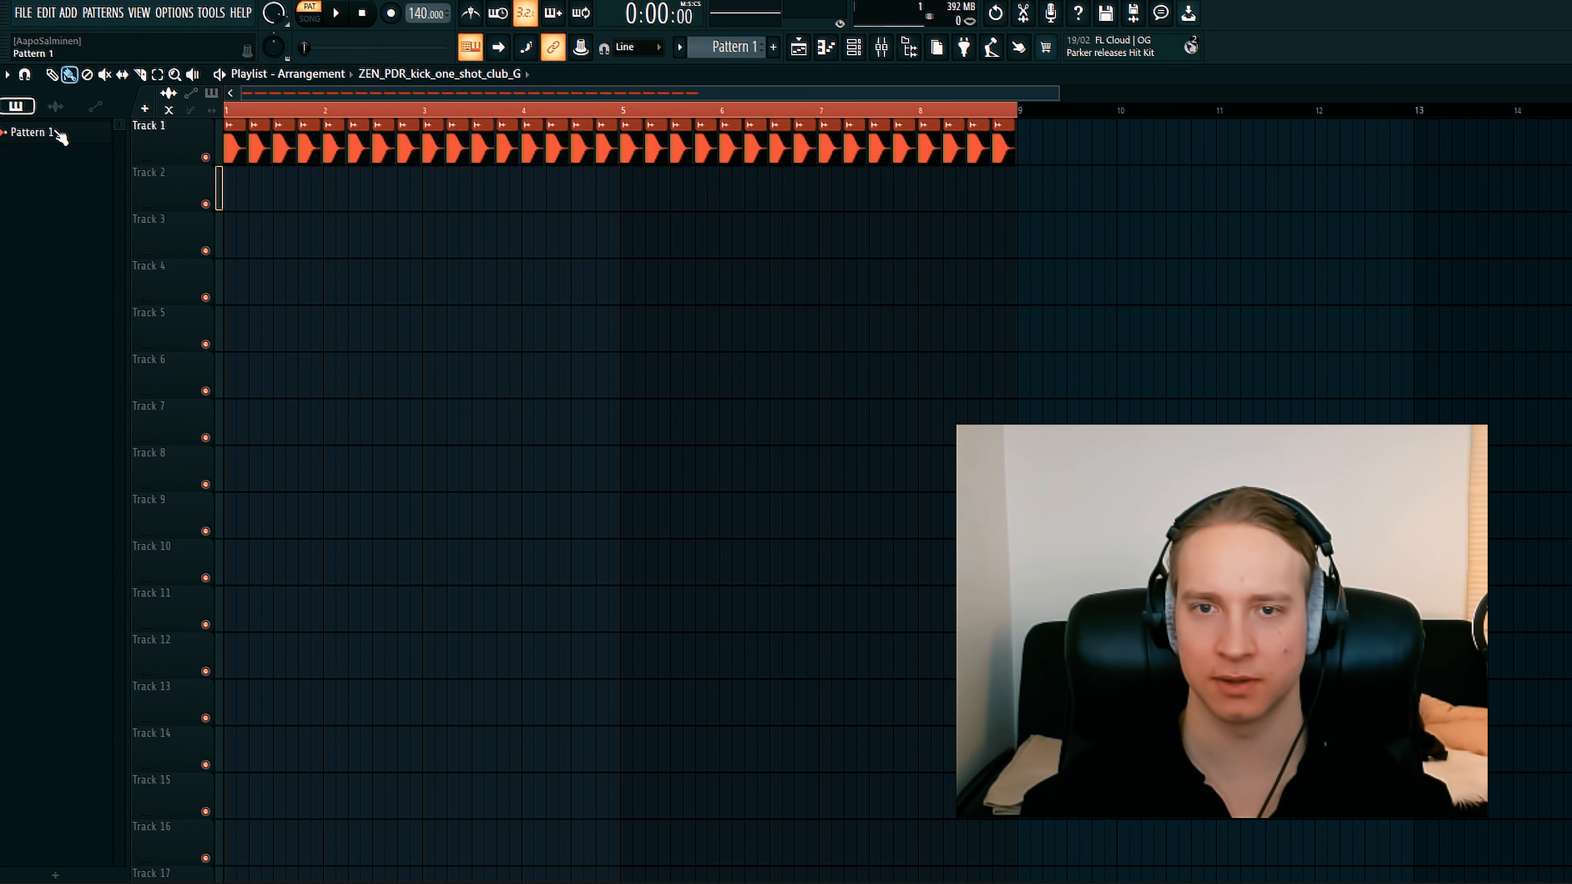
# - Place Pattern 1 at the start of Track 2 and add a Serum instrument to the channel rack
pyautogui.click(59, 132)
pyautogui.click(231, 192)
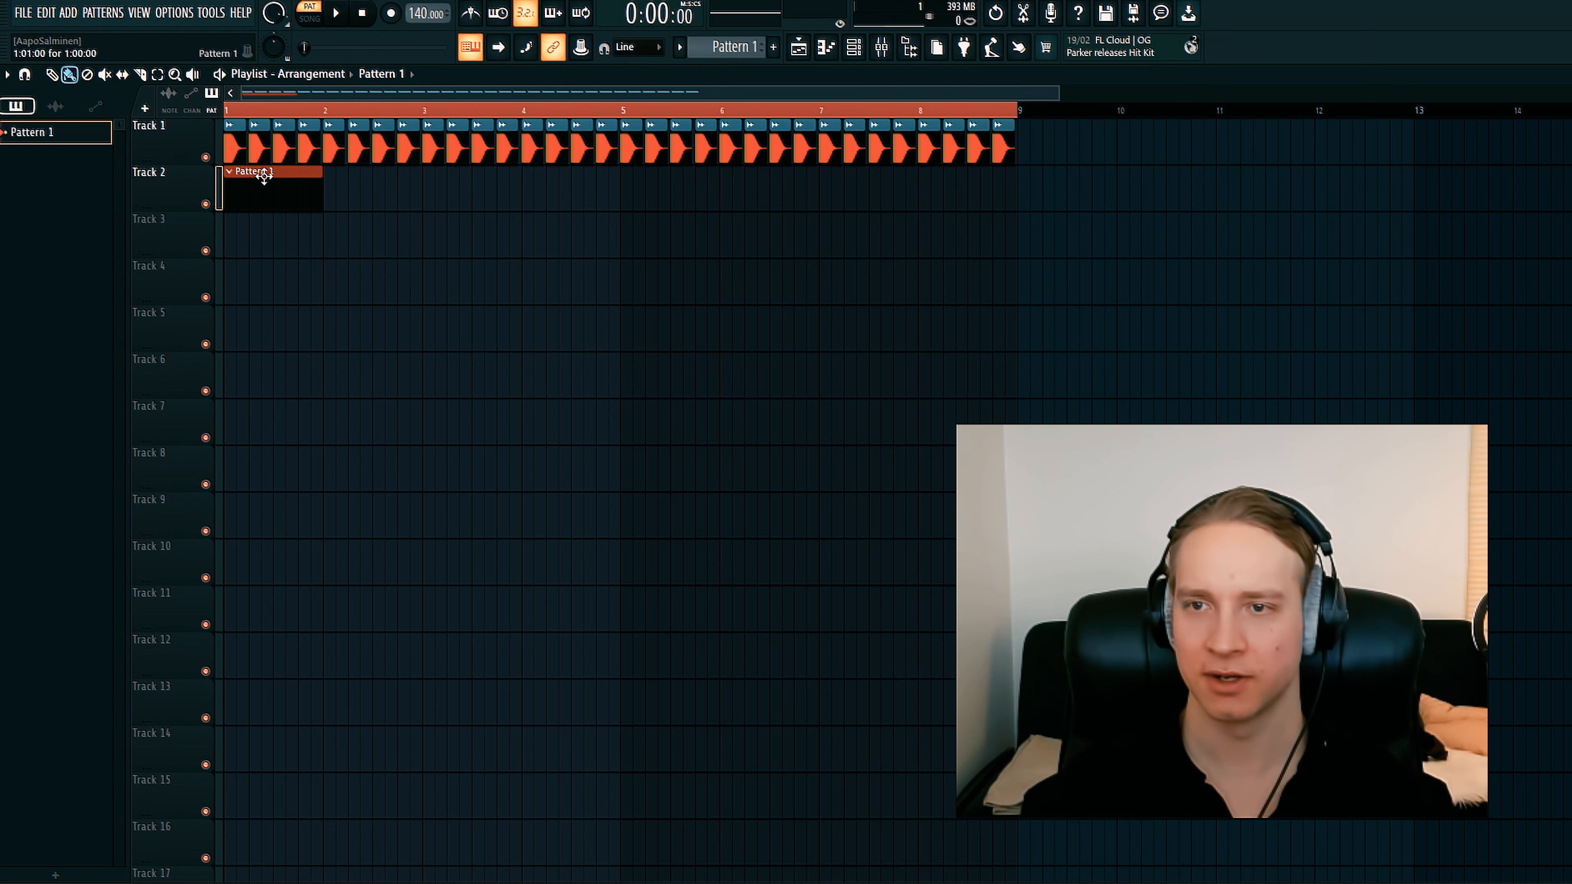
pyautogui.click(853, 46)
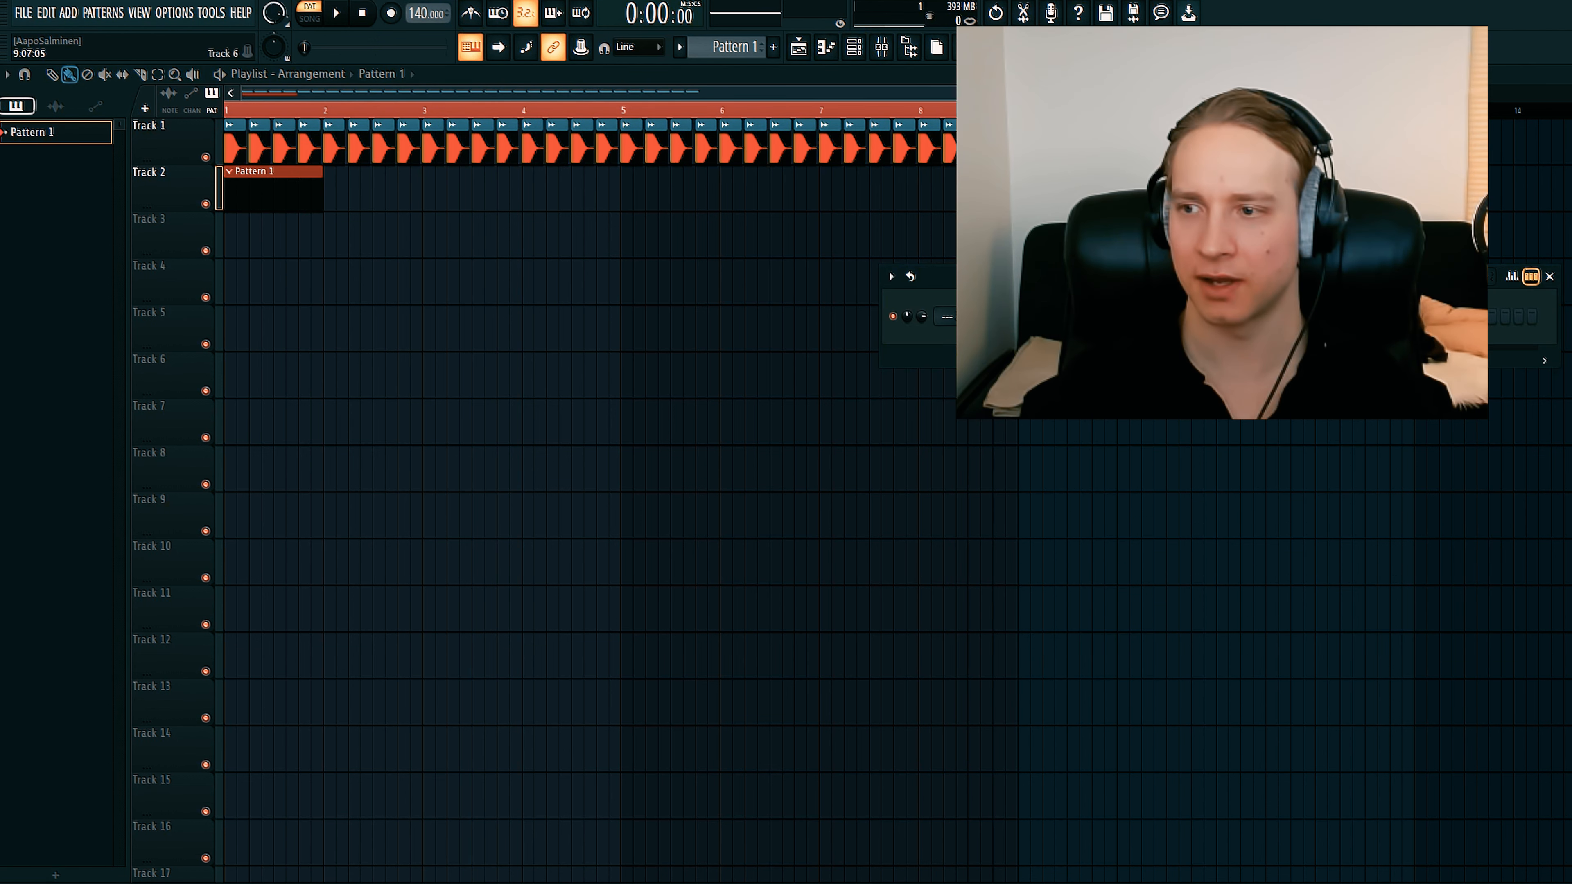
pyautogui.click(1002, 356)
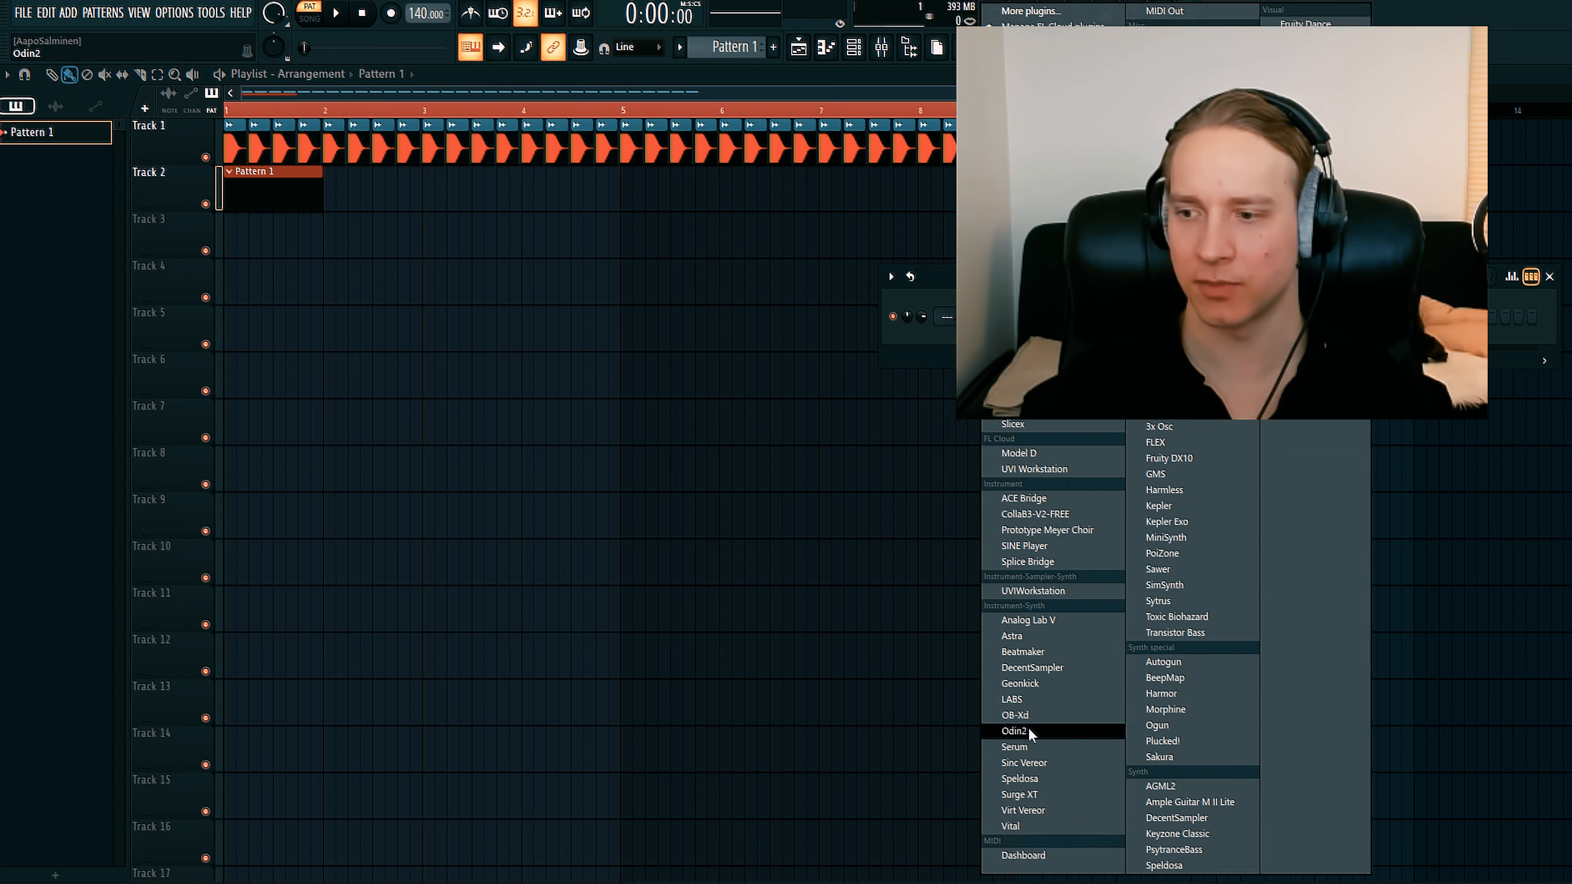
pyautogui.click(1030, 745)
pyautogui.moveTo(419, 265); pyautogui.dragTo(556, 197)
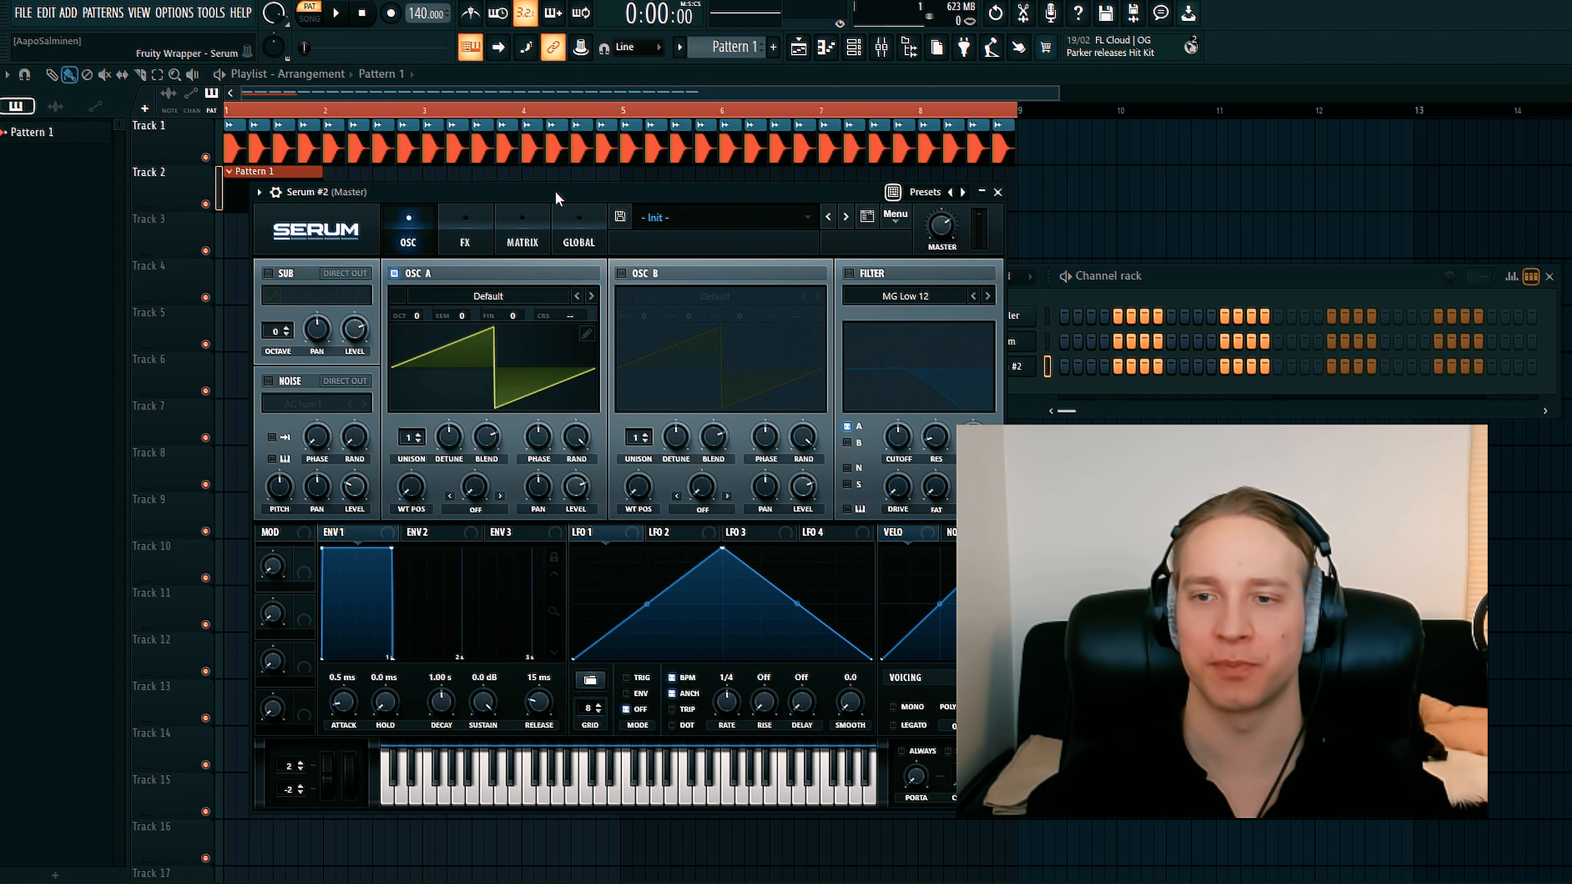
pyautogui.moveTo(513, 191); pyautogui.dragTo(499, 142)
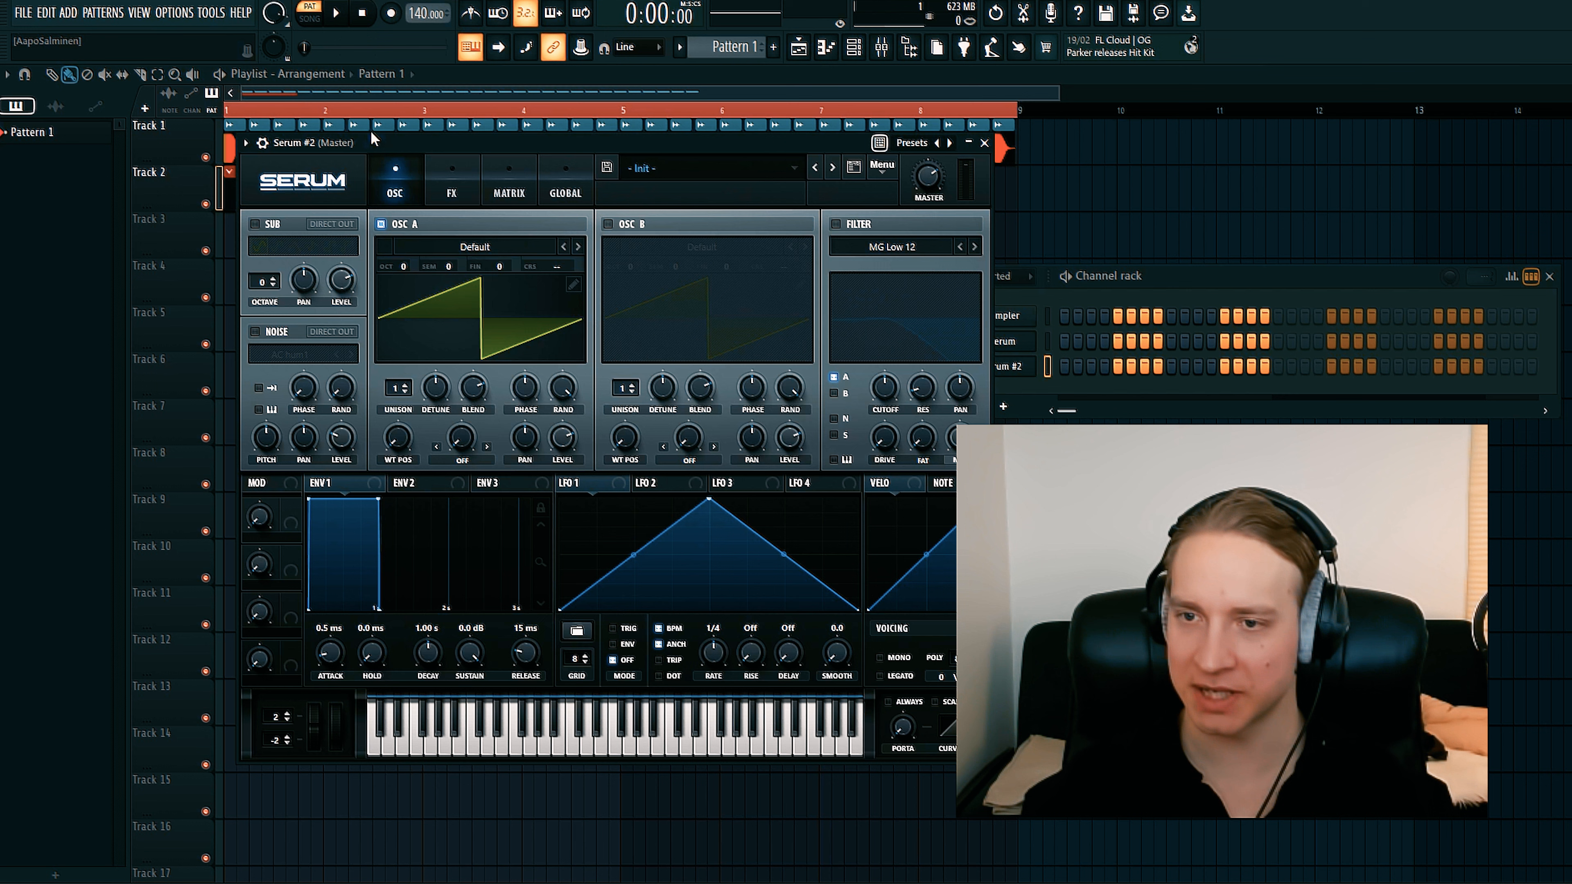
pyautogui.moveTo(577, 143); pyautogui.dragTo(613, 133)
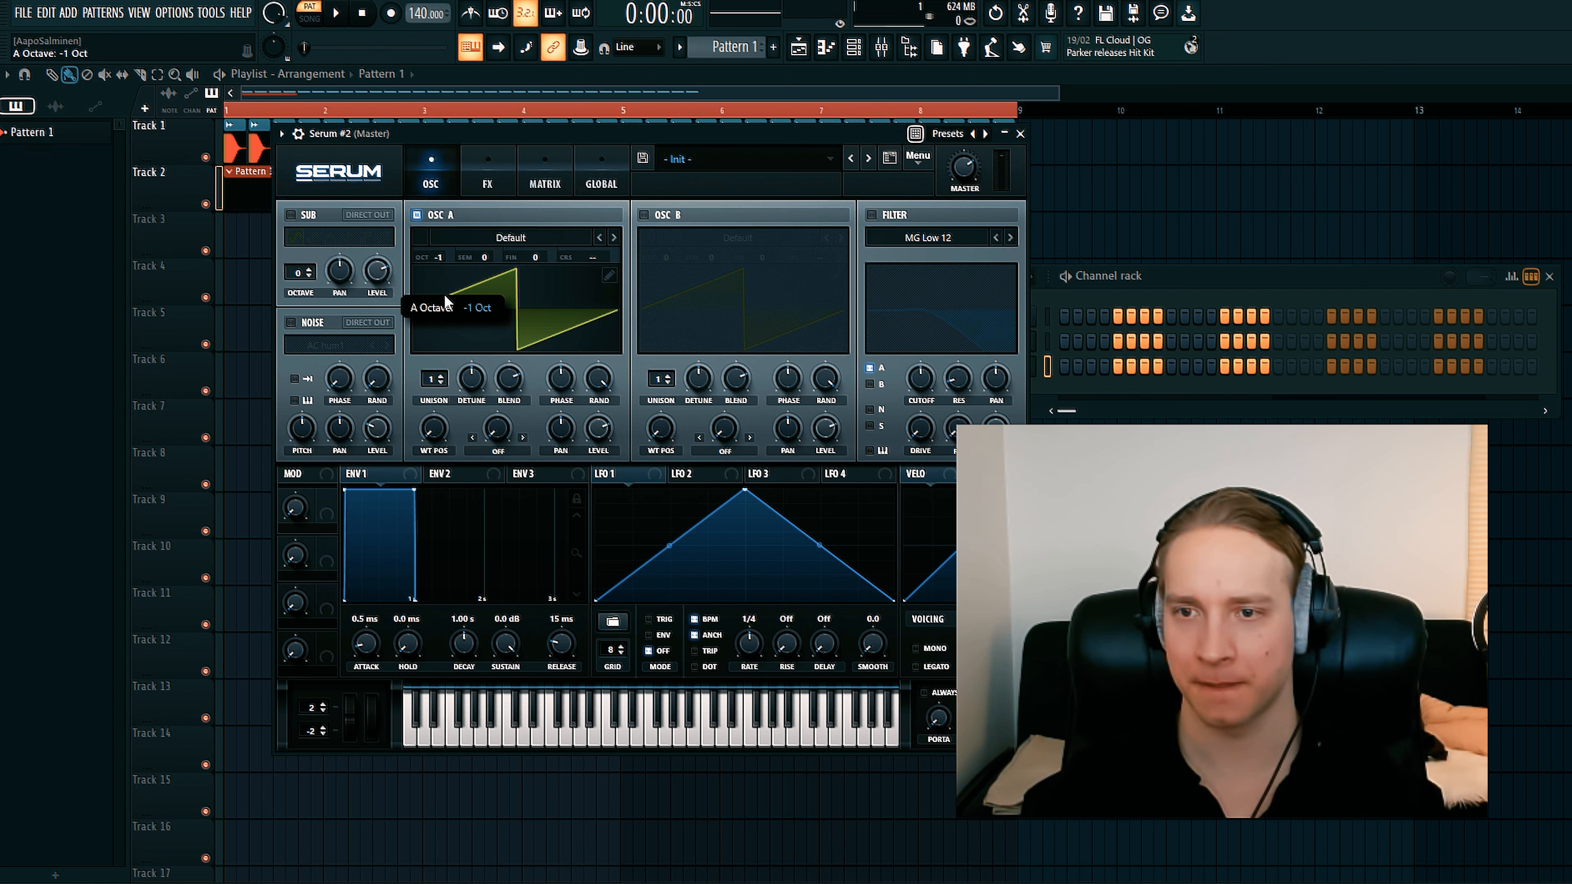
# - Set oscillator A to octave -2 and enable the filter as MG Low 18 with 5% resonance
pyautogui.moveTo(444, 296); pyautogui.dragTo(444, 311)
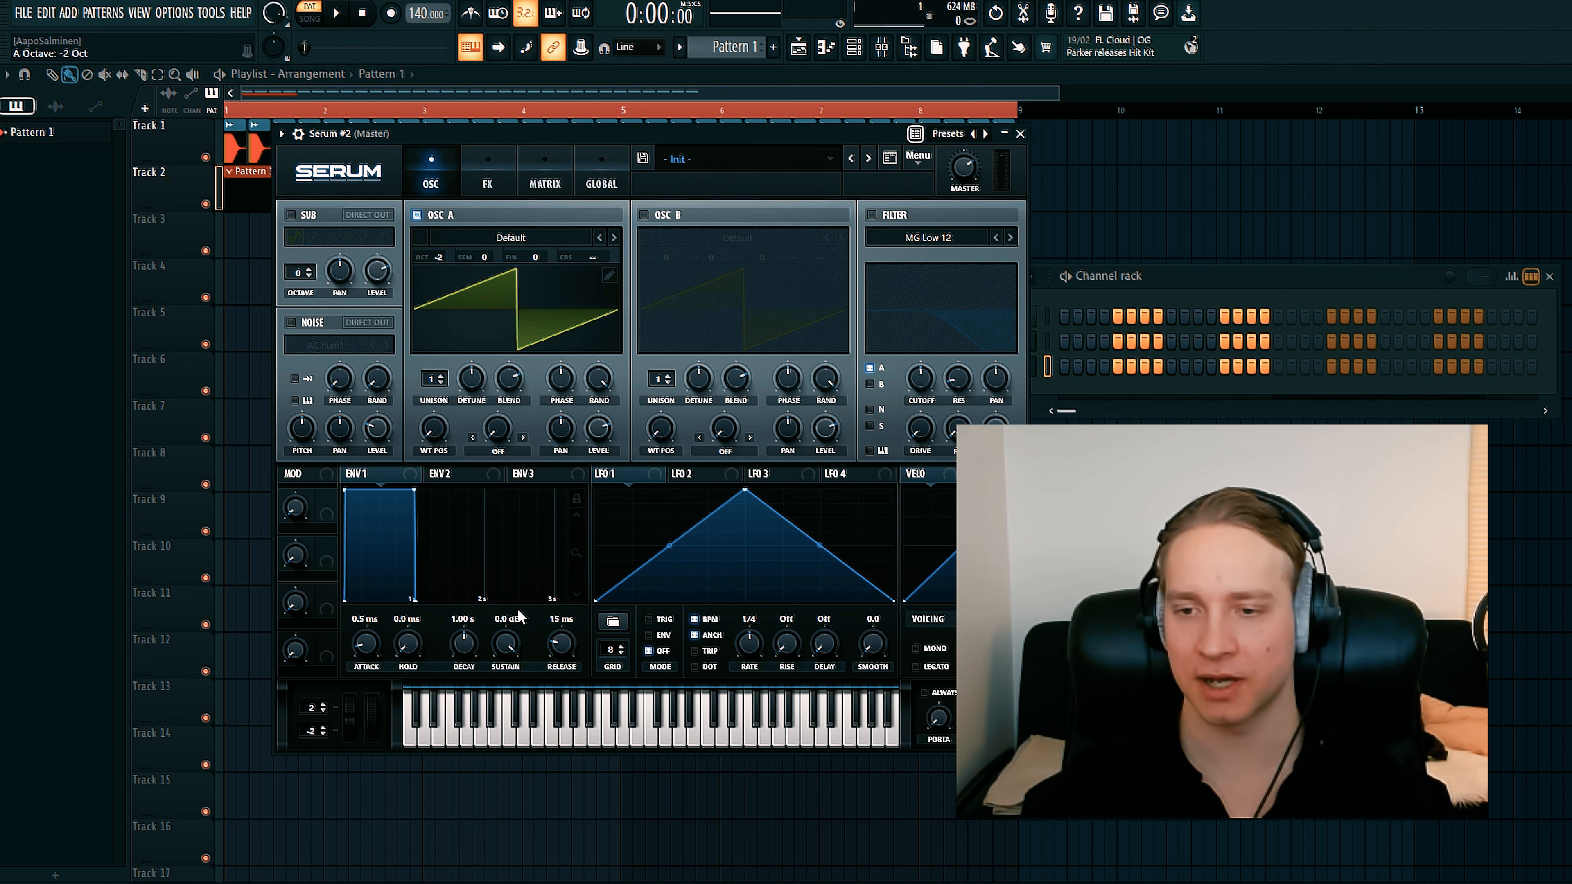
pyautogui.click(485, 479)
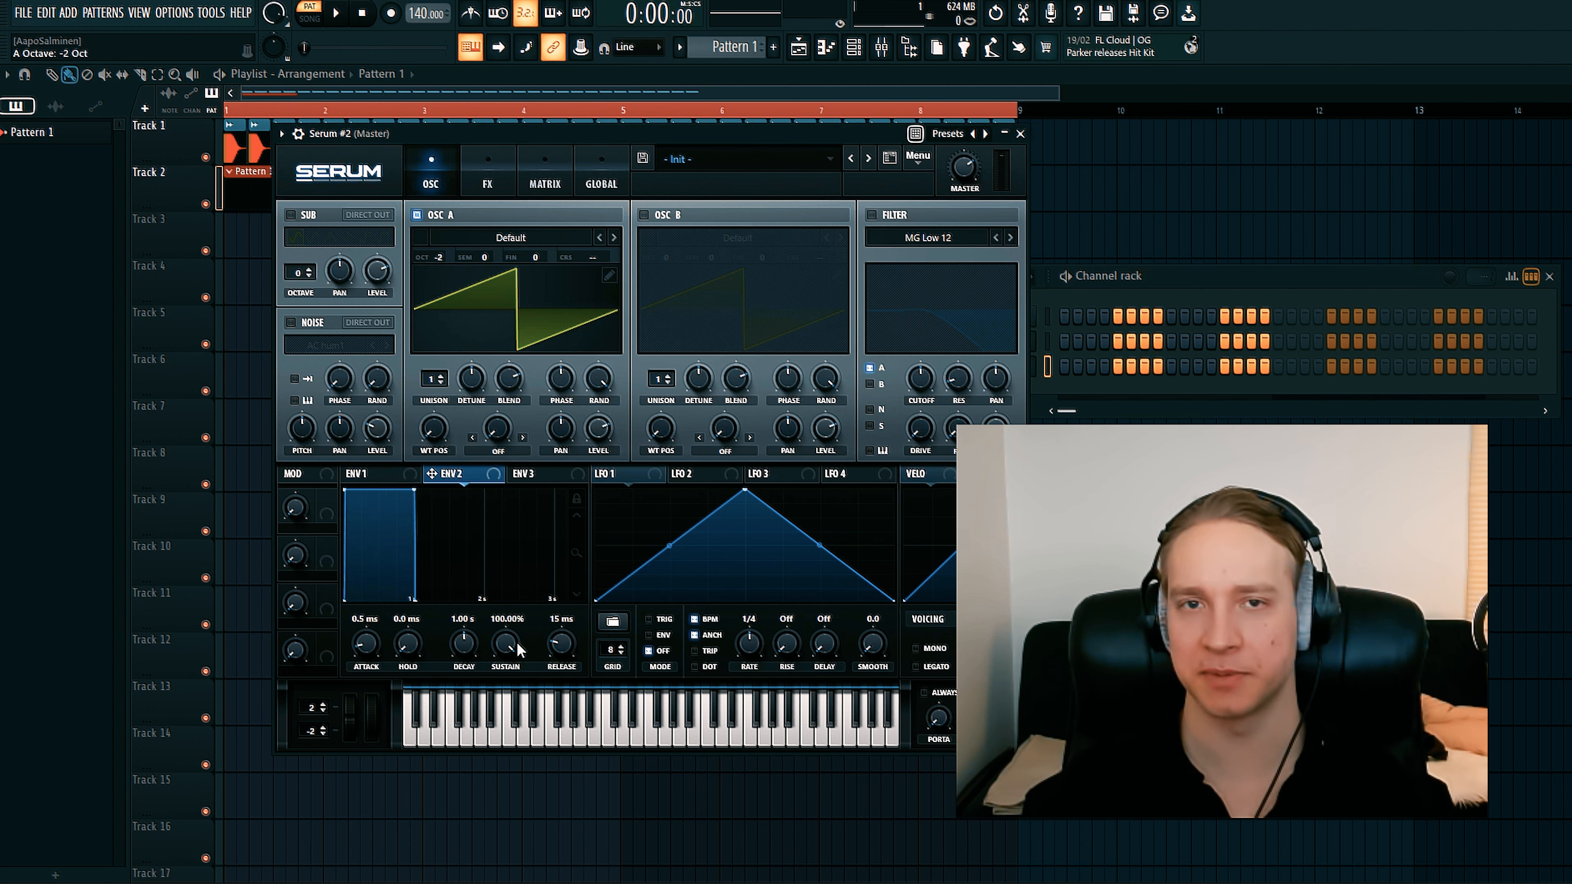
pyautogui.click(871, 215)
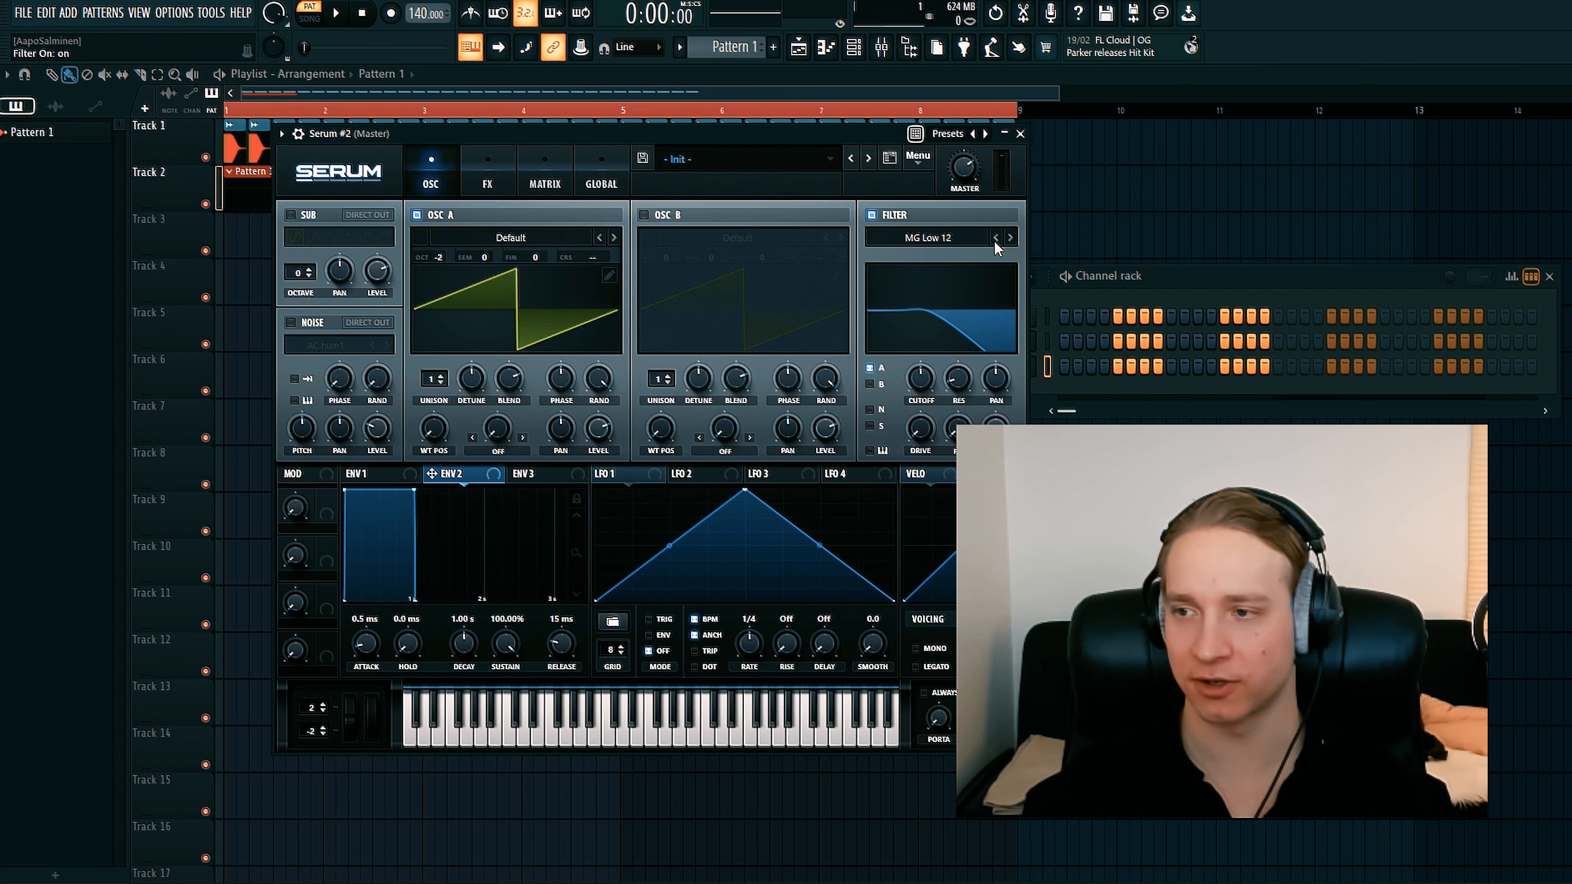
pyautogui.click(1009, 237)
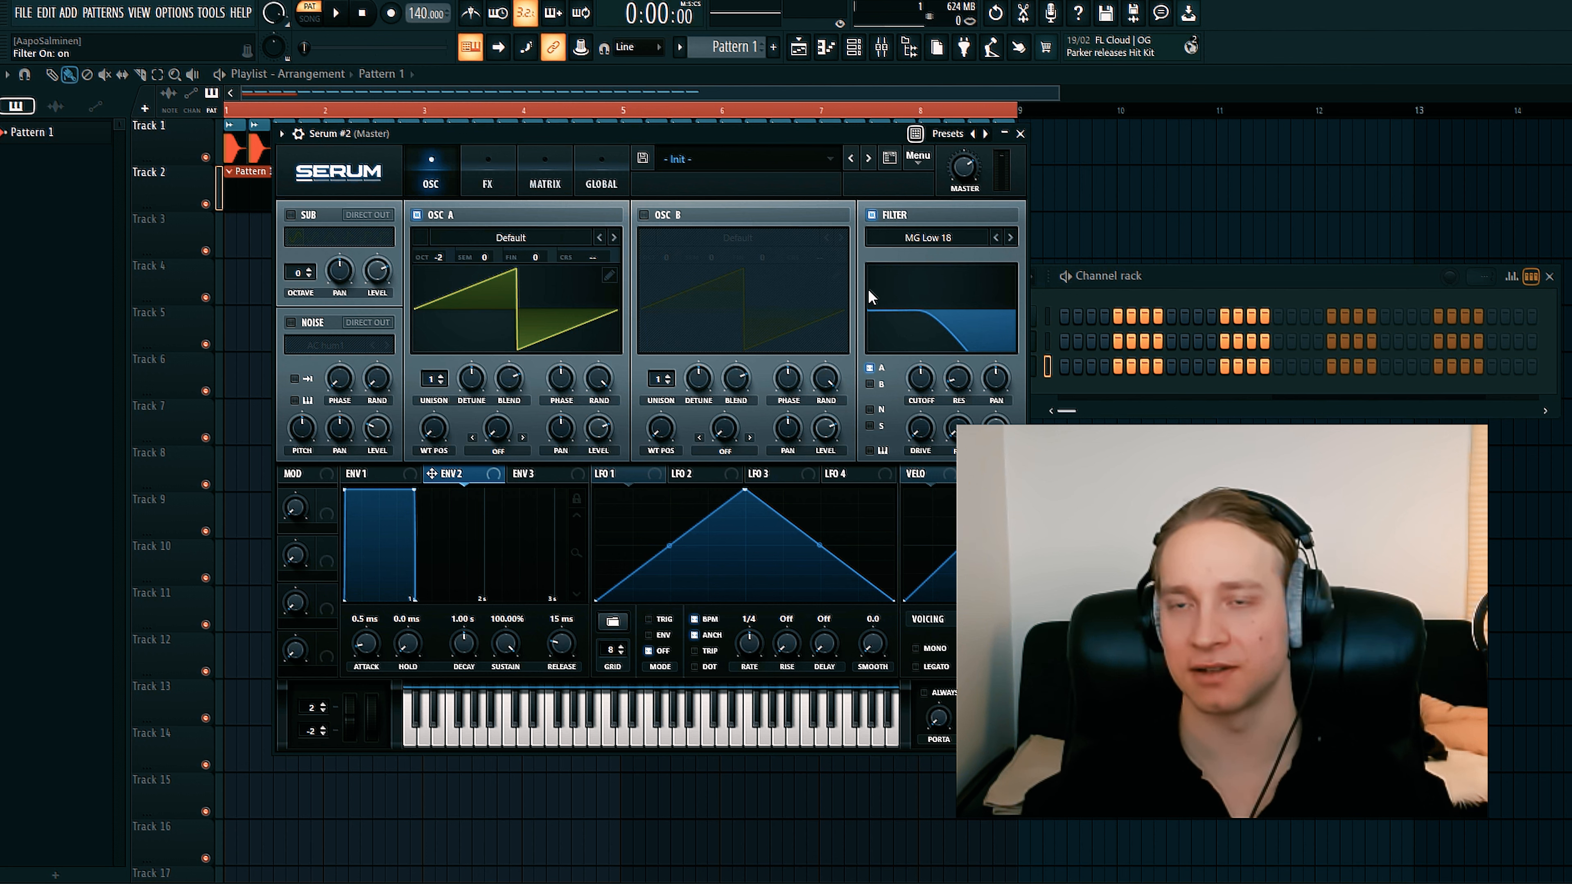
pyautogui.moveTo(960, 379)
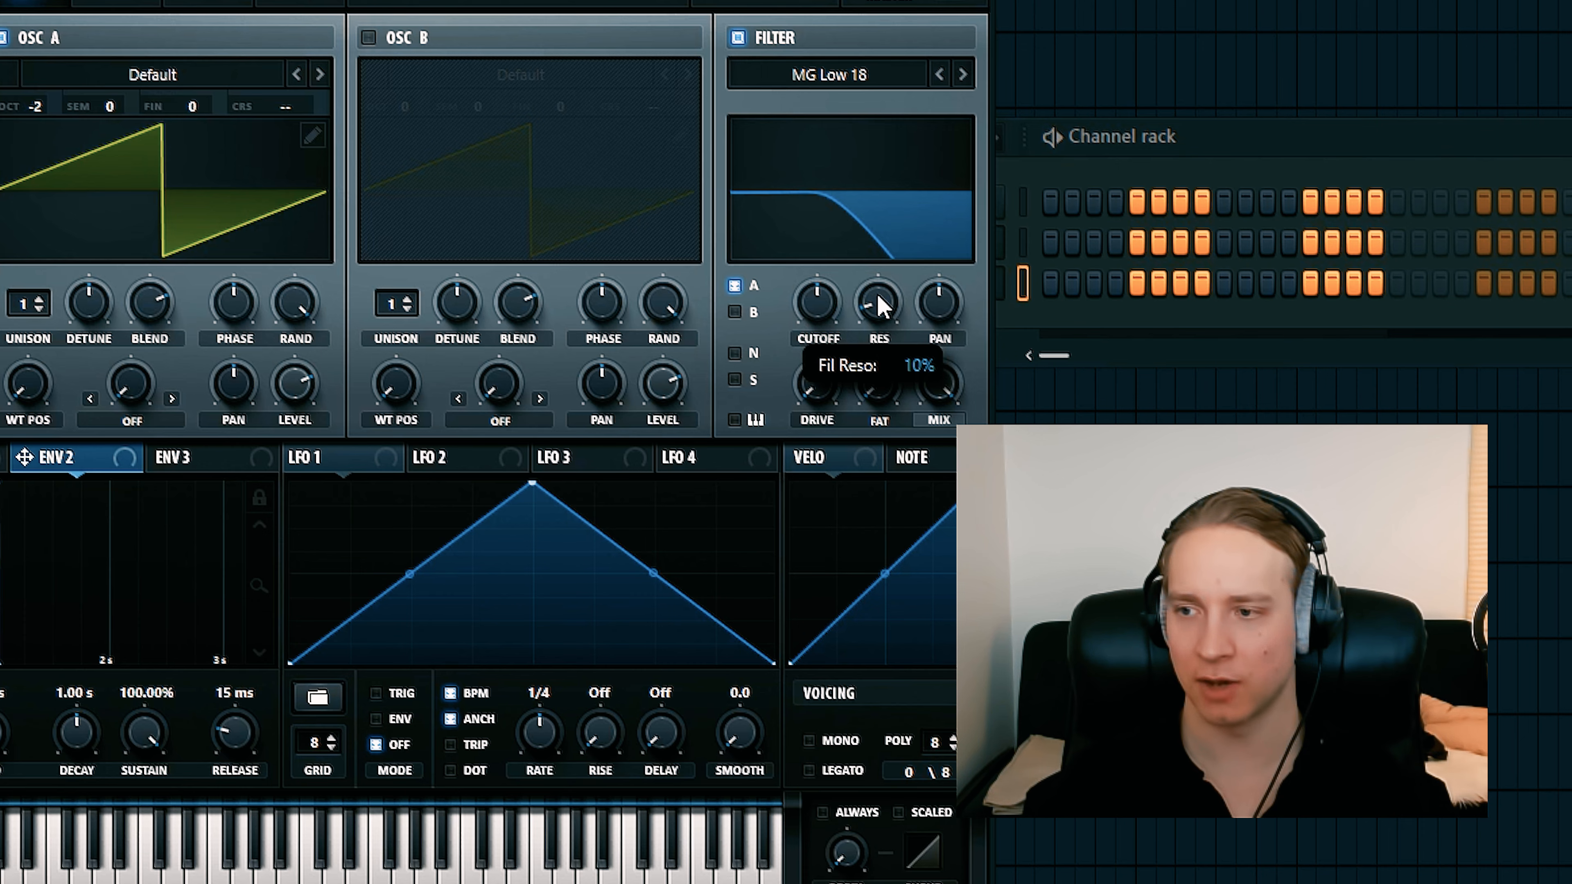
pyautogui.moveTo(877, 292); pyautogui.dragTo(878, 308)
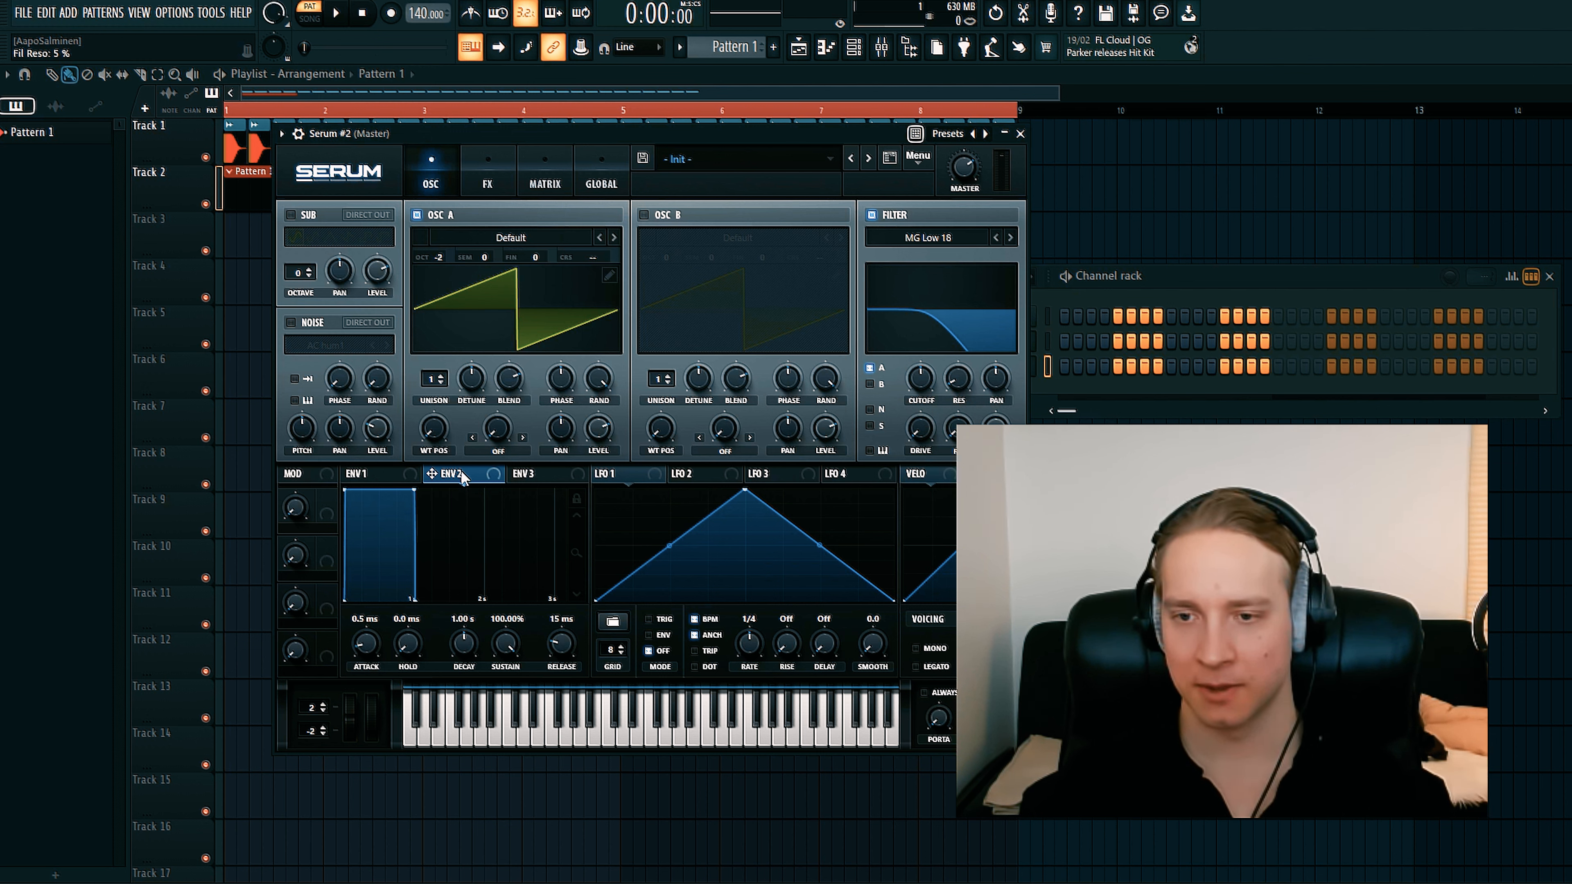
# - Set envelope 2 to 0% sustain, 0 ms attack and a 1/4 decay time
pyautogui.moveTo(509, 650); pyautogui.dragTo(485, 777)
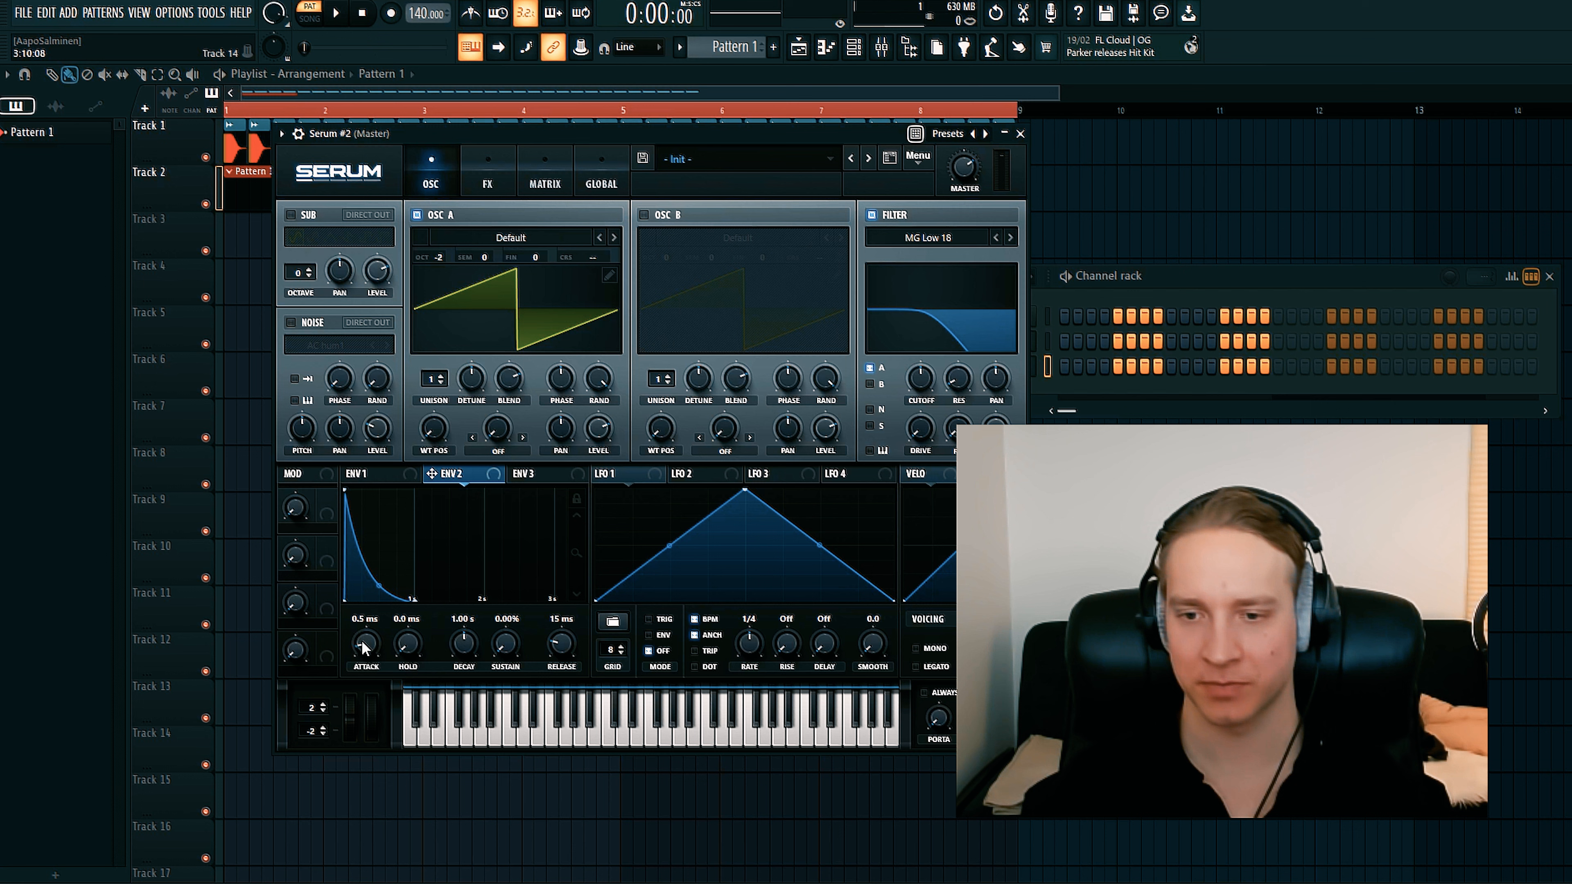
pyautogui.moveTo(368, 639); pyautogui.dragTo(338, 741)
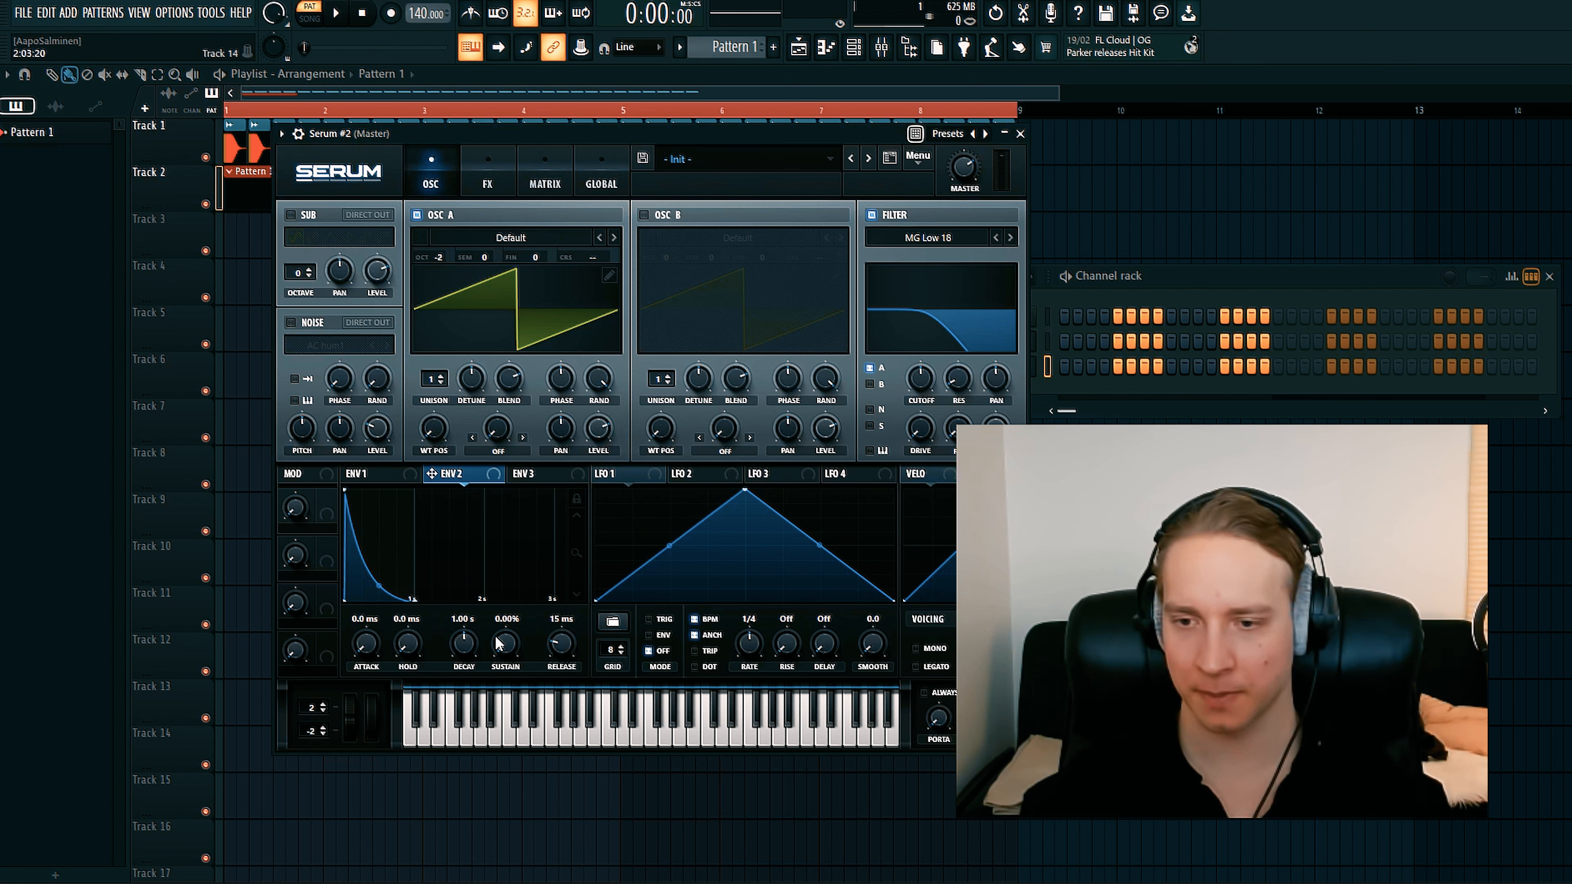
pyautogui.doubleClick(463, 643)
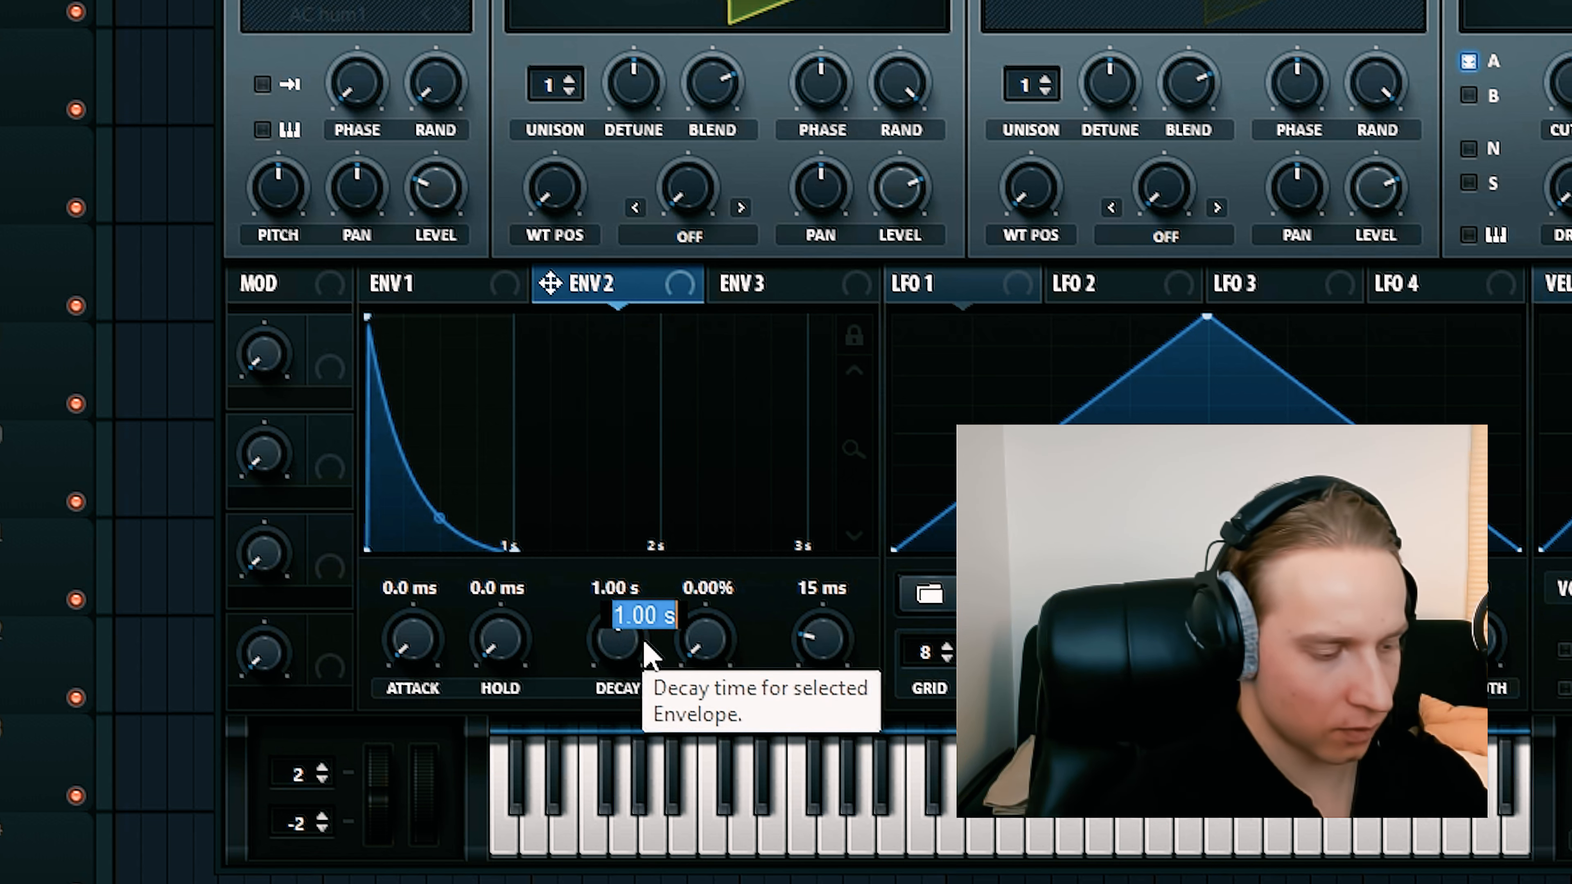
pyautogui.write('1/')
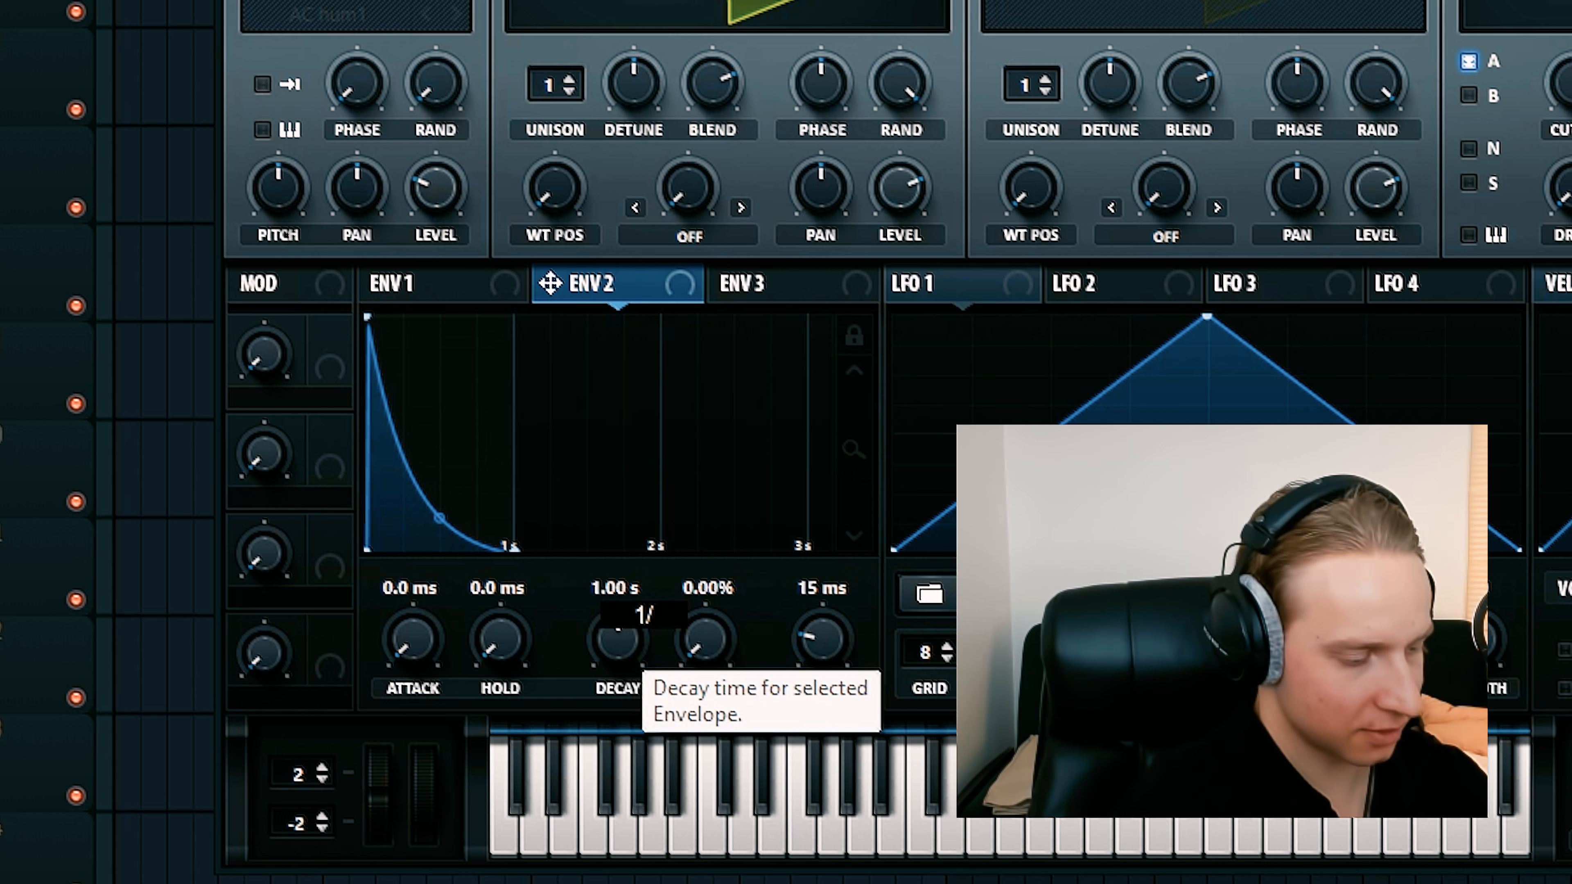
pyautogui.write('4')
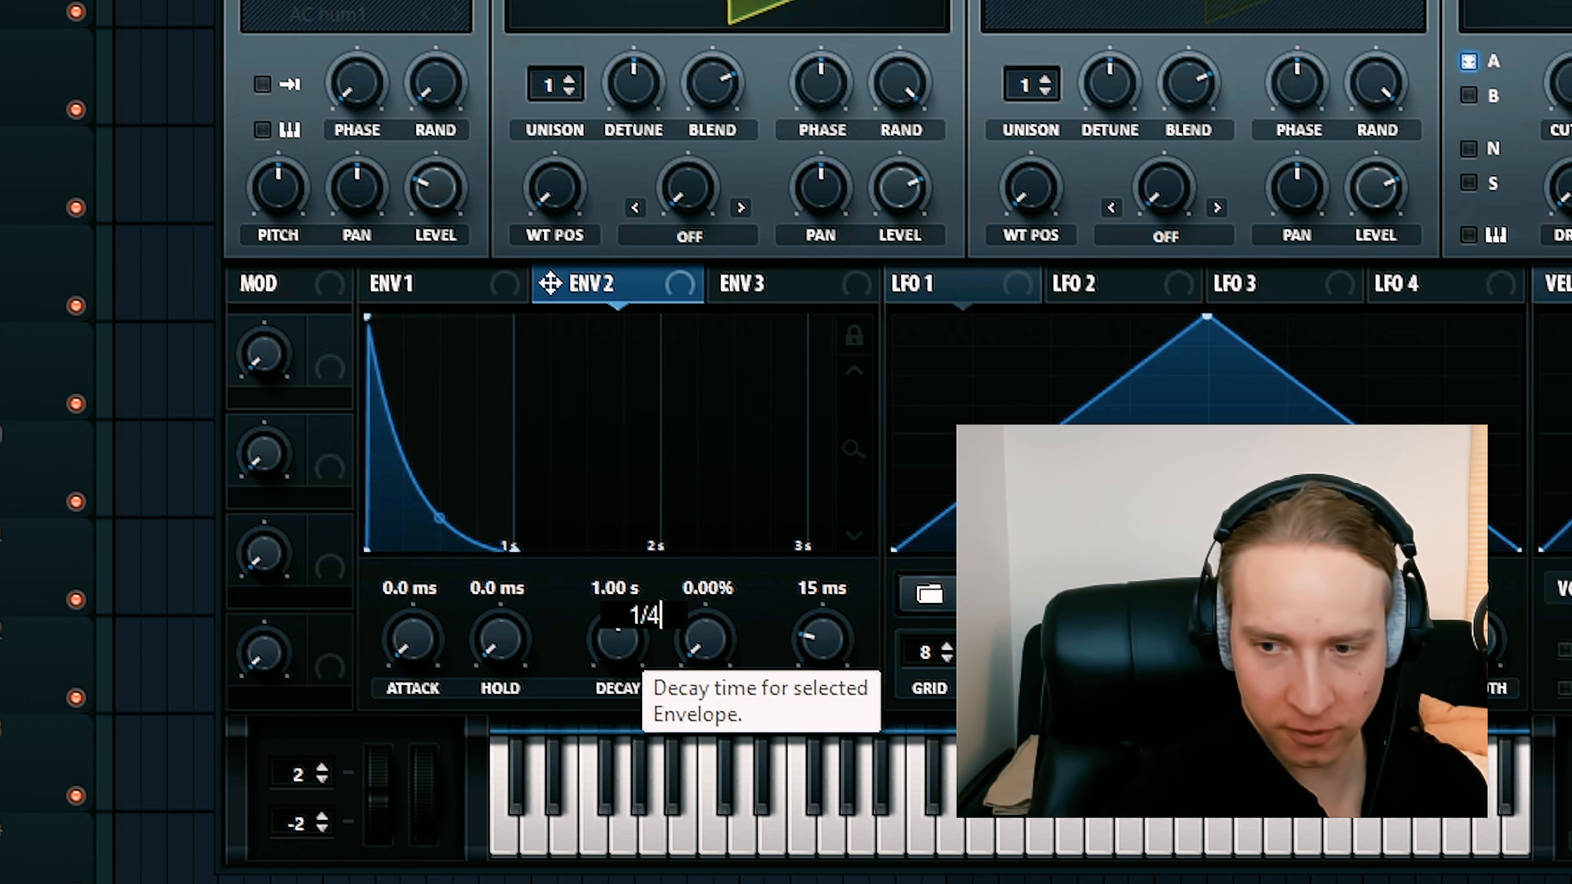
pyautogui.press('Return')
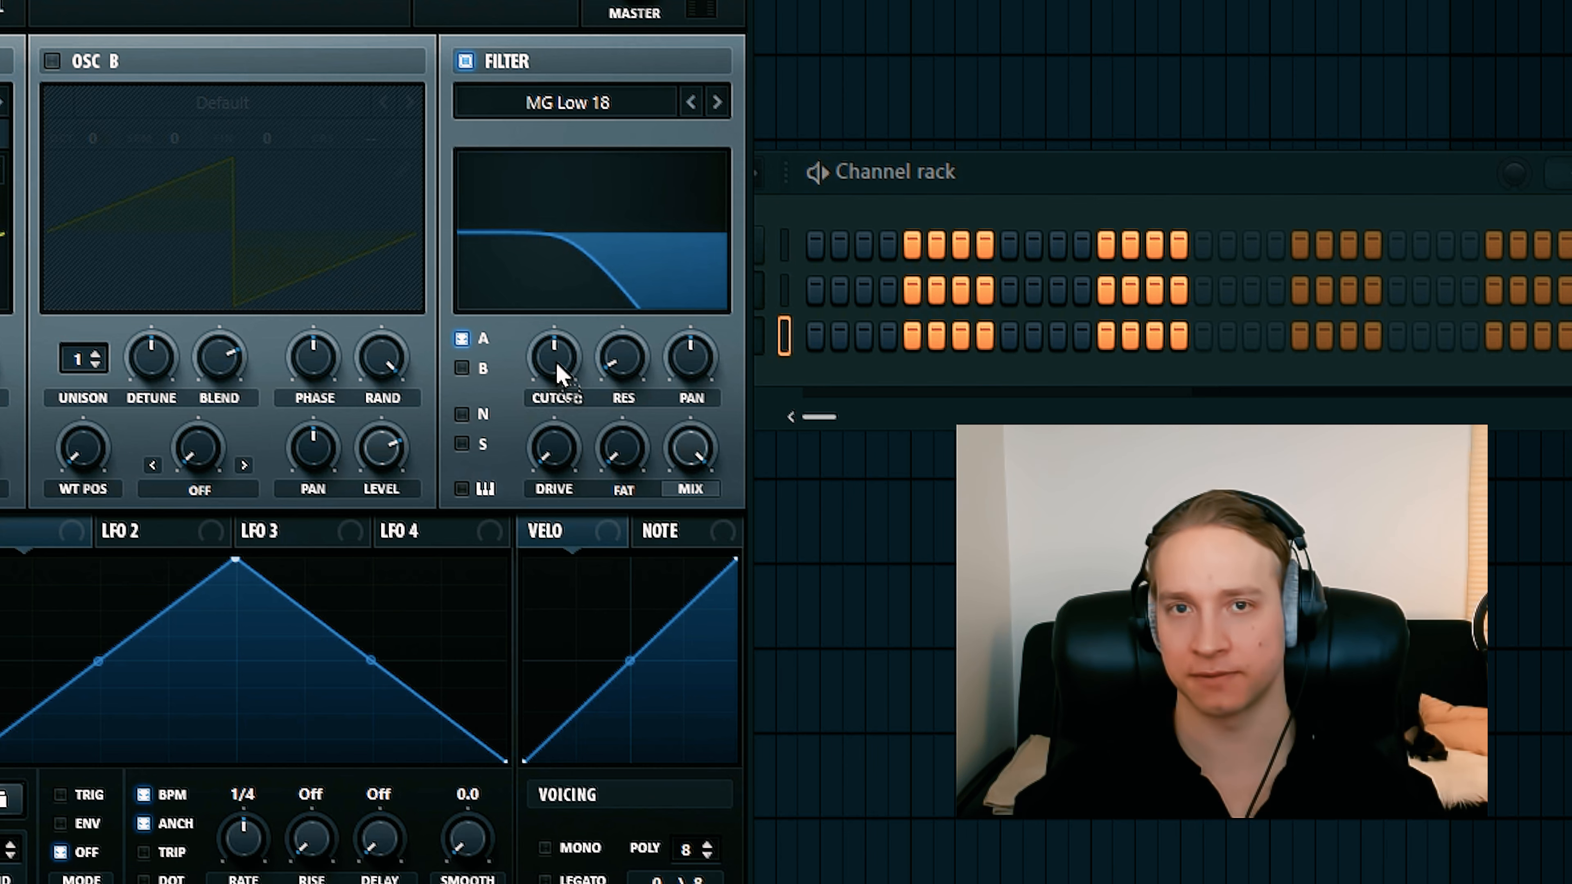
# - Assign envelope 2 to the filter cutoff, lowering the cutoff and adjusting the modulation depth
pyautogui.moveTo(559, 372); pyautogui.dragTo(557, 369)
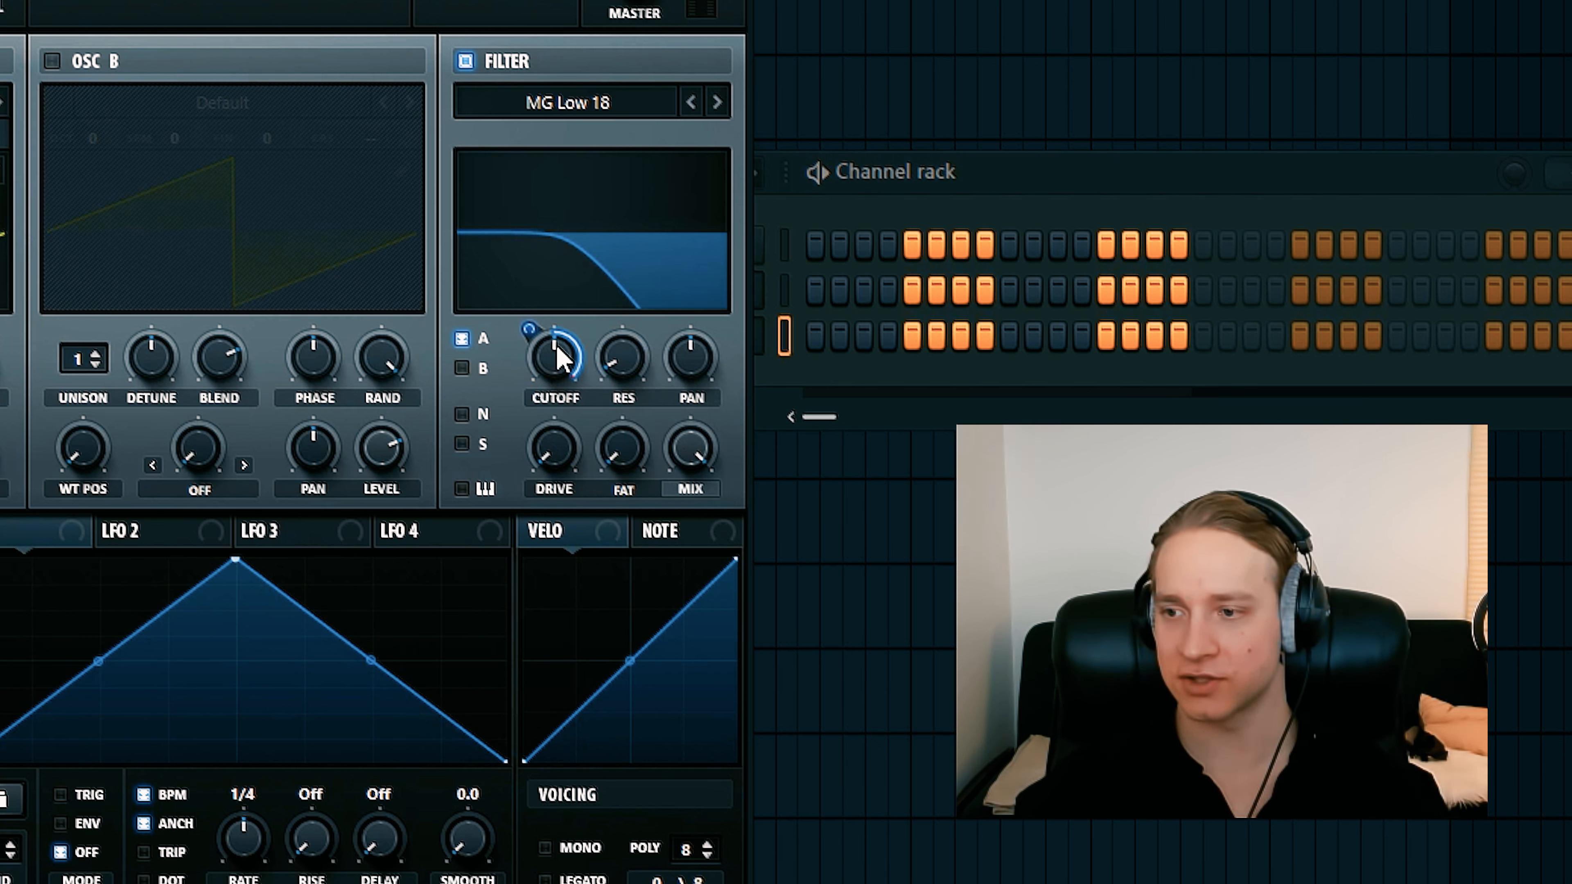
pyautogui.moveTo(559, 356); pyautogui.dragTo(551, 437)
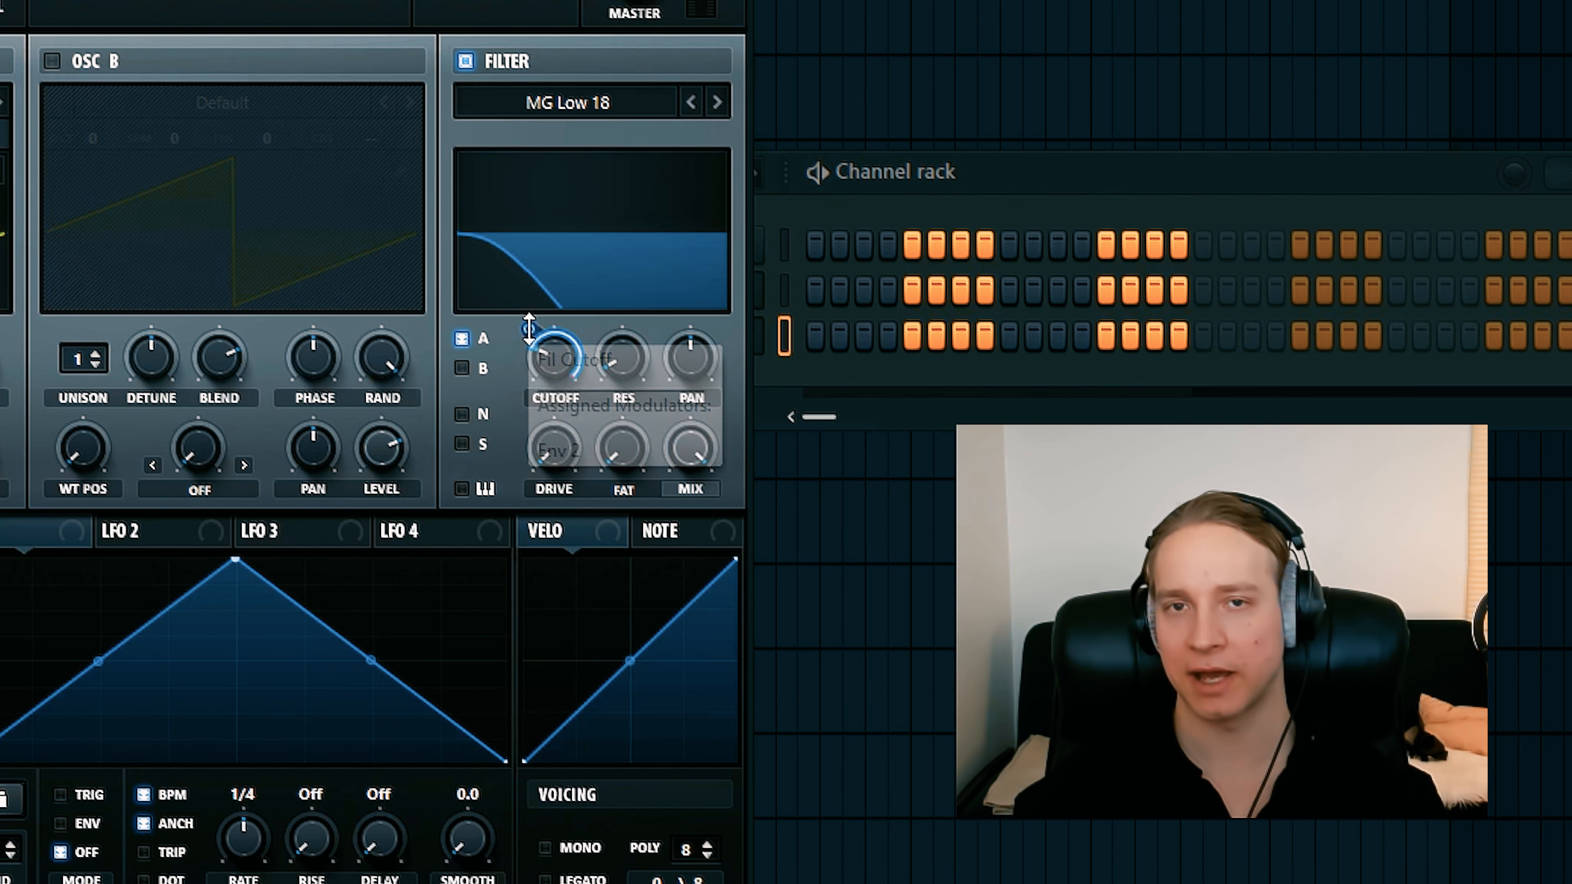
pyautogui.moveTo(526, 329); pyautogui.dragTo(520, 423)
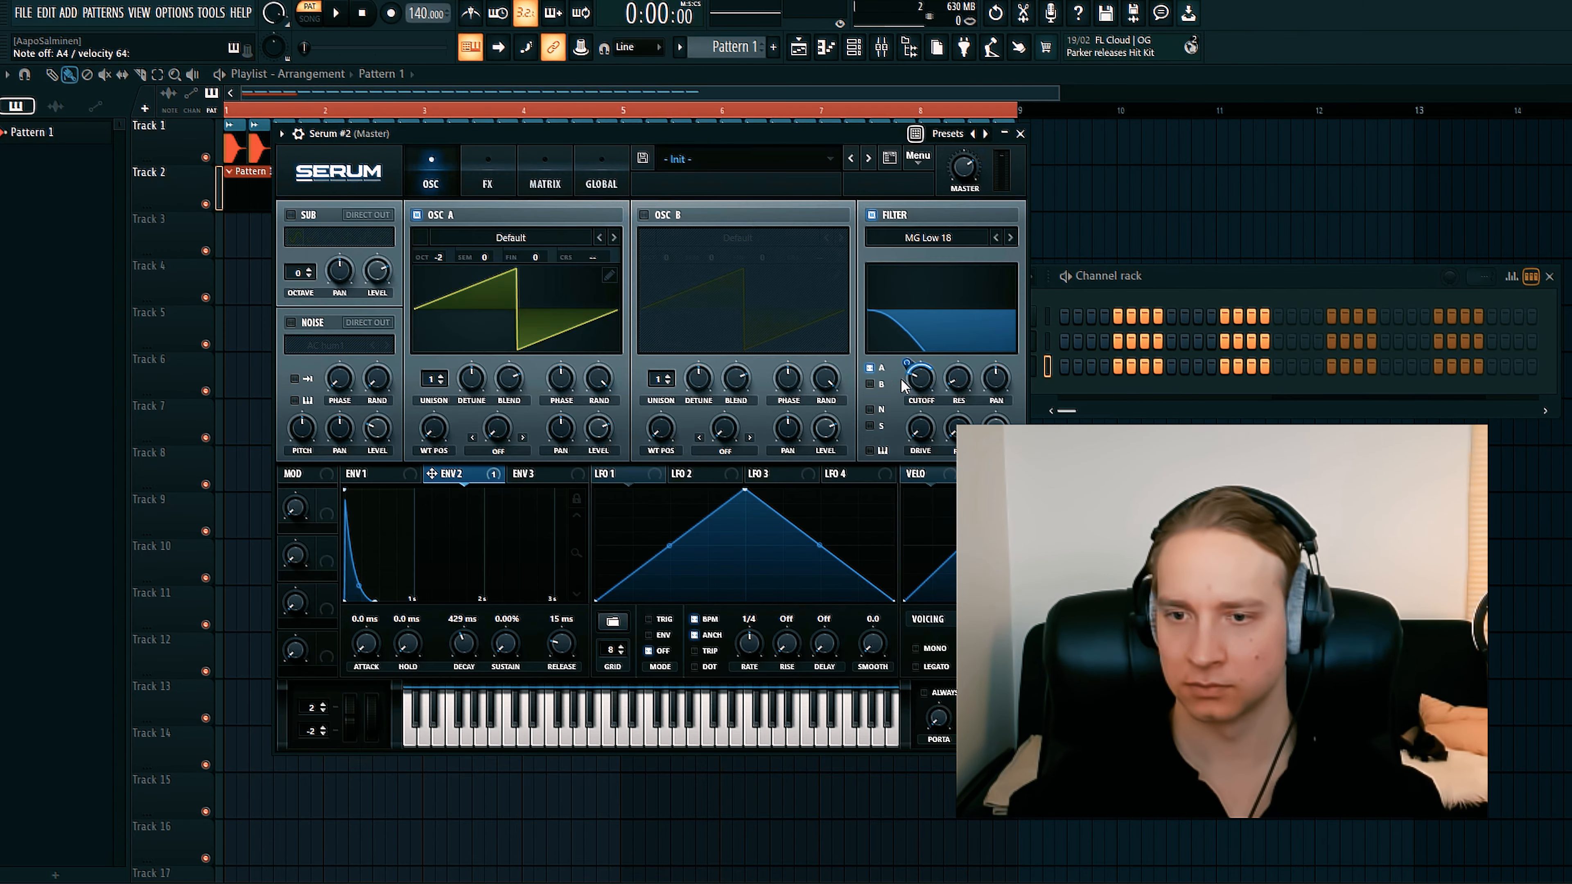
# - Shape envelope 1 with -oo dB sustain, 0 ms attack and an outward-bulging decay curve of 31%
pyautogui.click(358, 473)
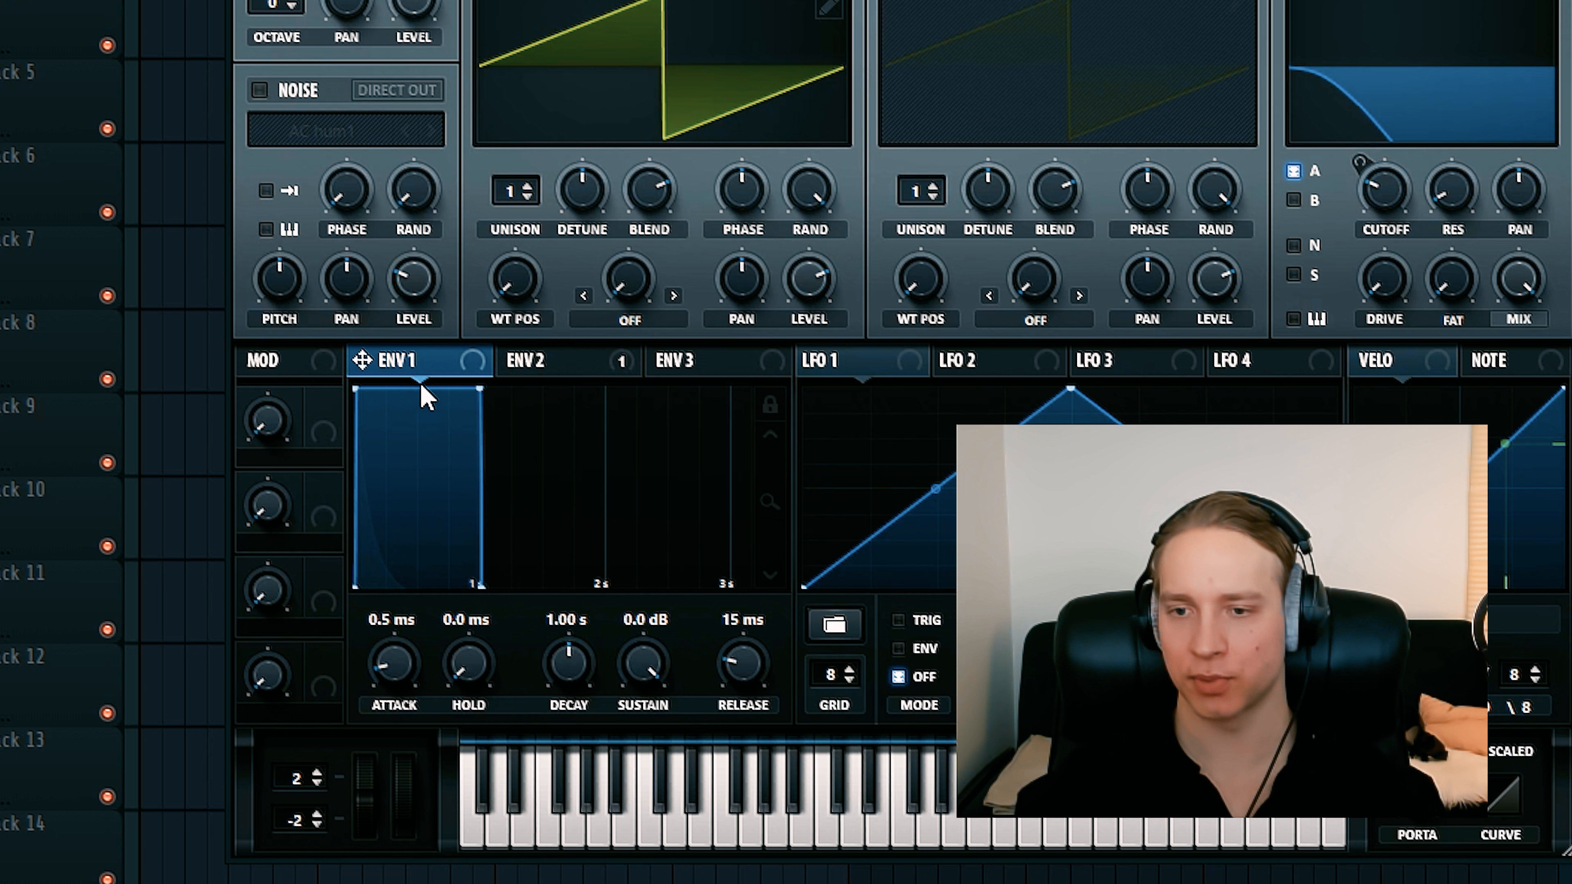
pyautogui.moveTo(646, 659); pyautogui.dragTo(614, 808)
pyautogui.moveTo(646, 681); pyautogui.dragTo(600, 874)
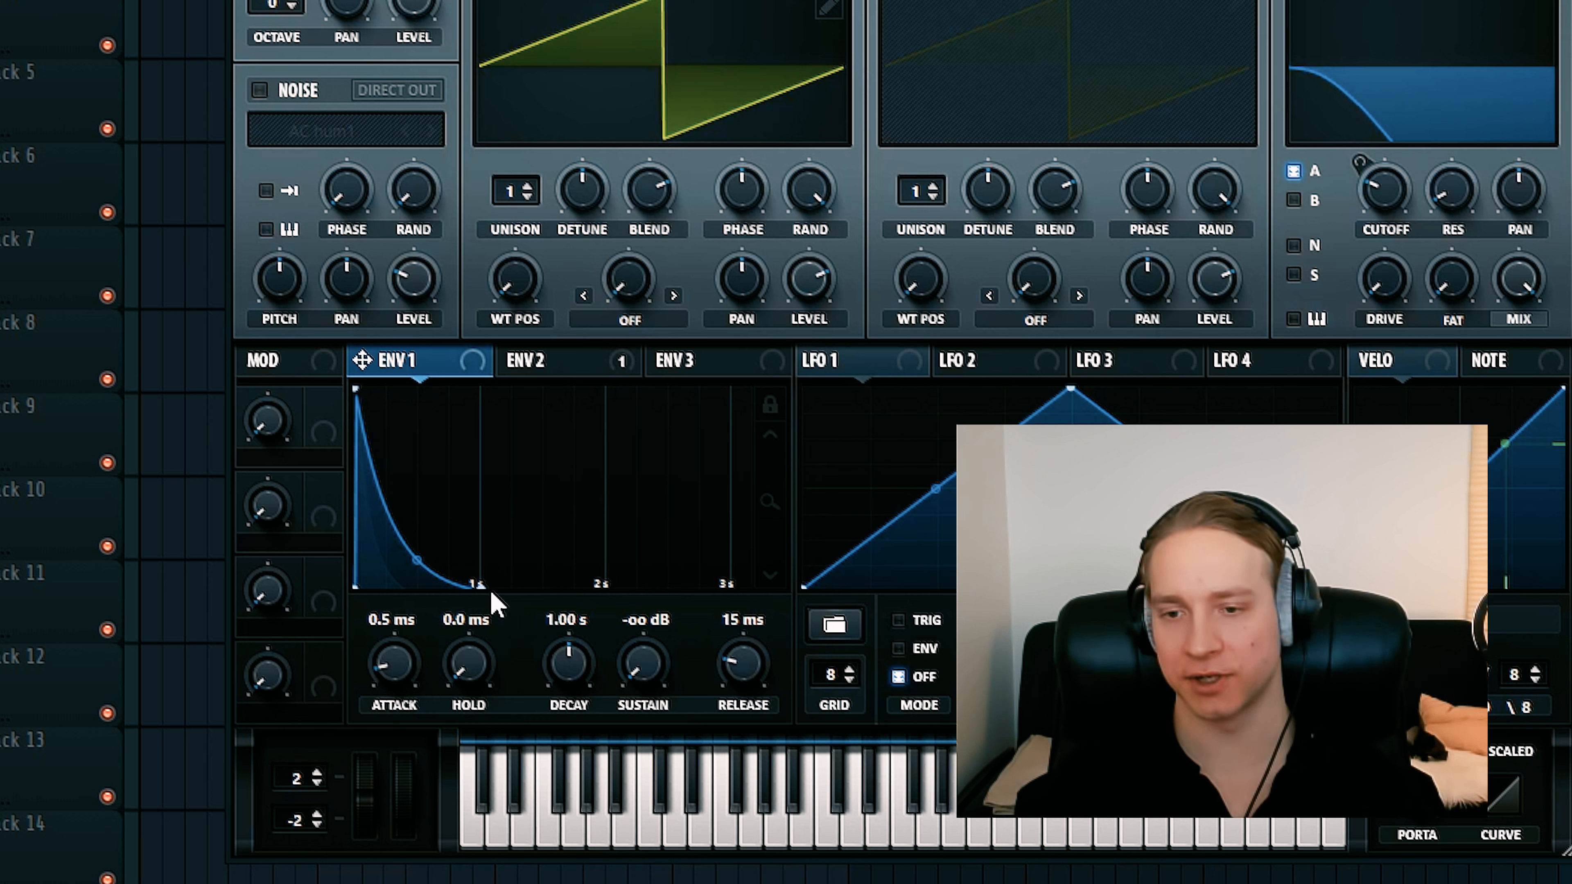
pyautogui.moveTo(426, 560); pyautogui.dragTo(470, 491)
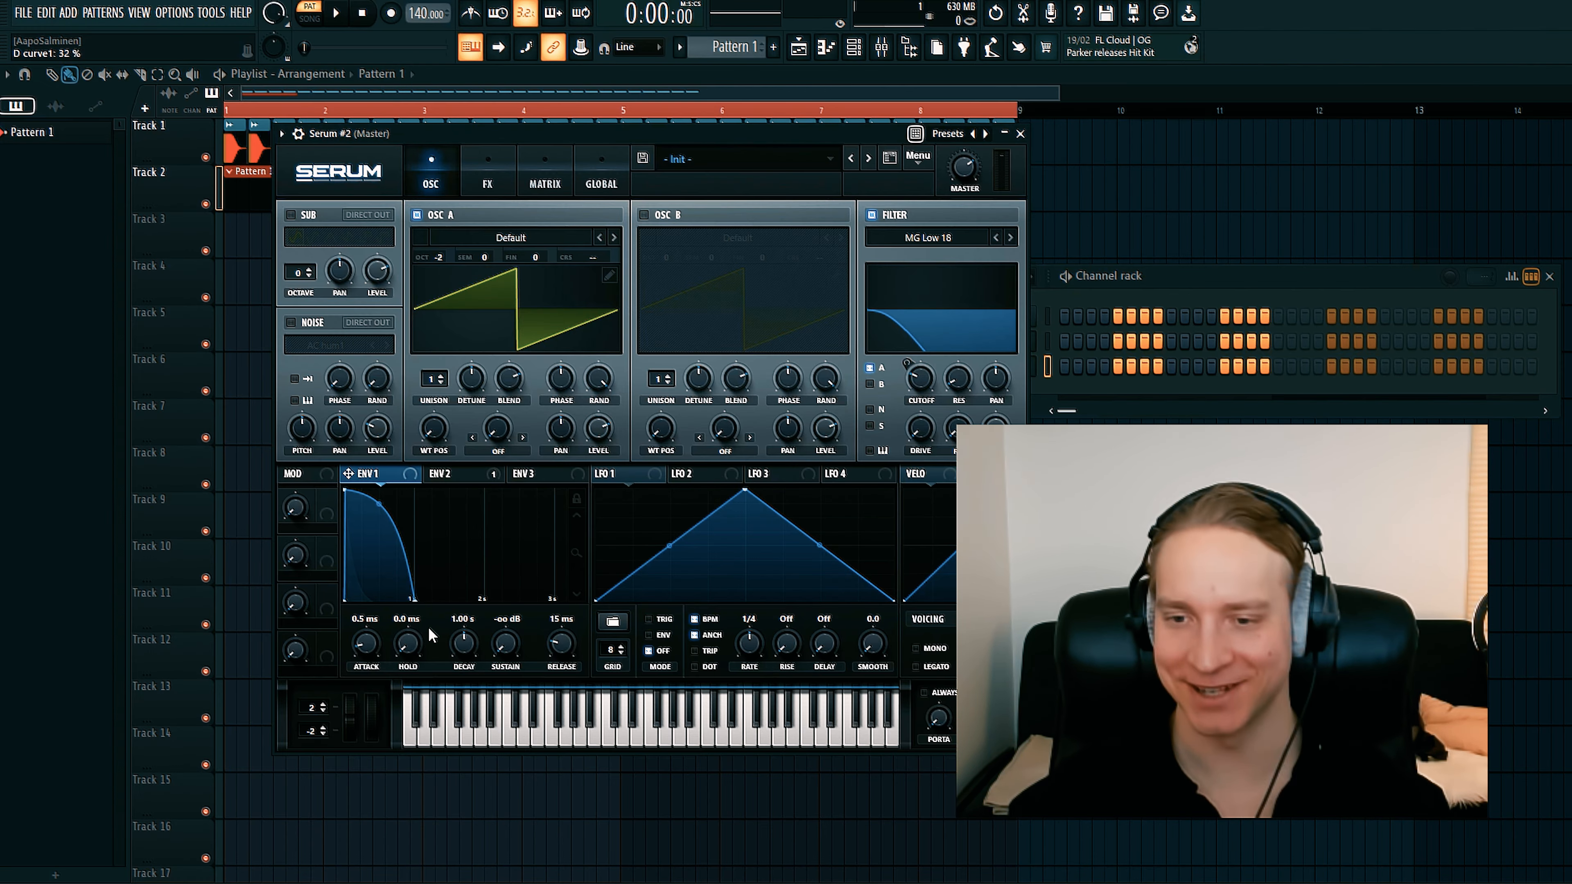
pyautogui.moveTo(377, 506); pyautogui.dragTo(407, 506)
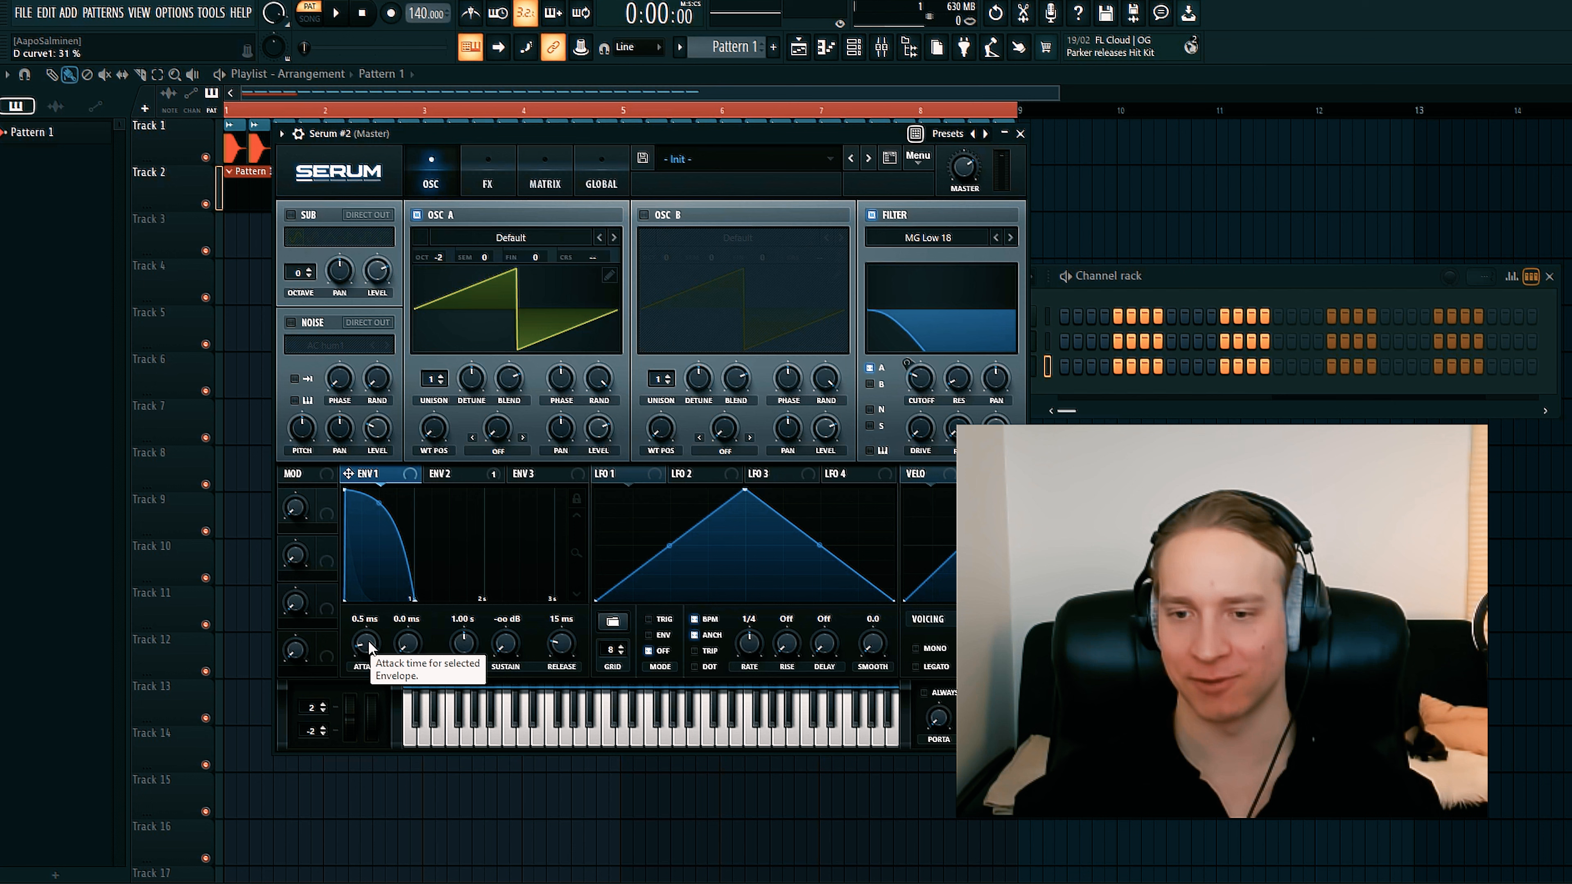
pyautogui.moveTo(368, 638); pyautogui.dragTo(353, 843)
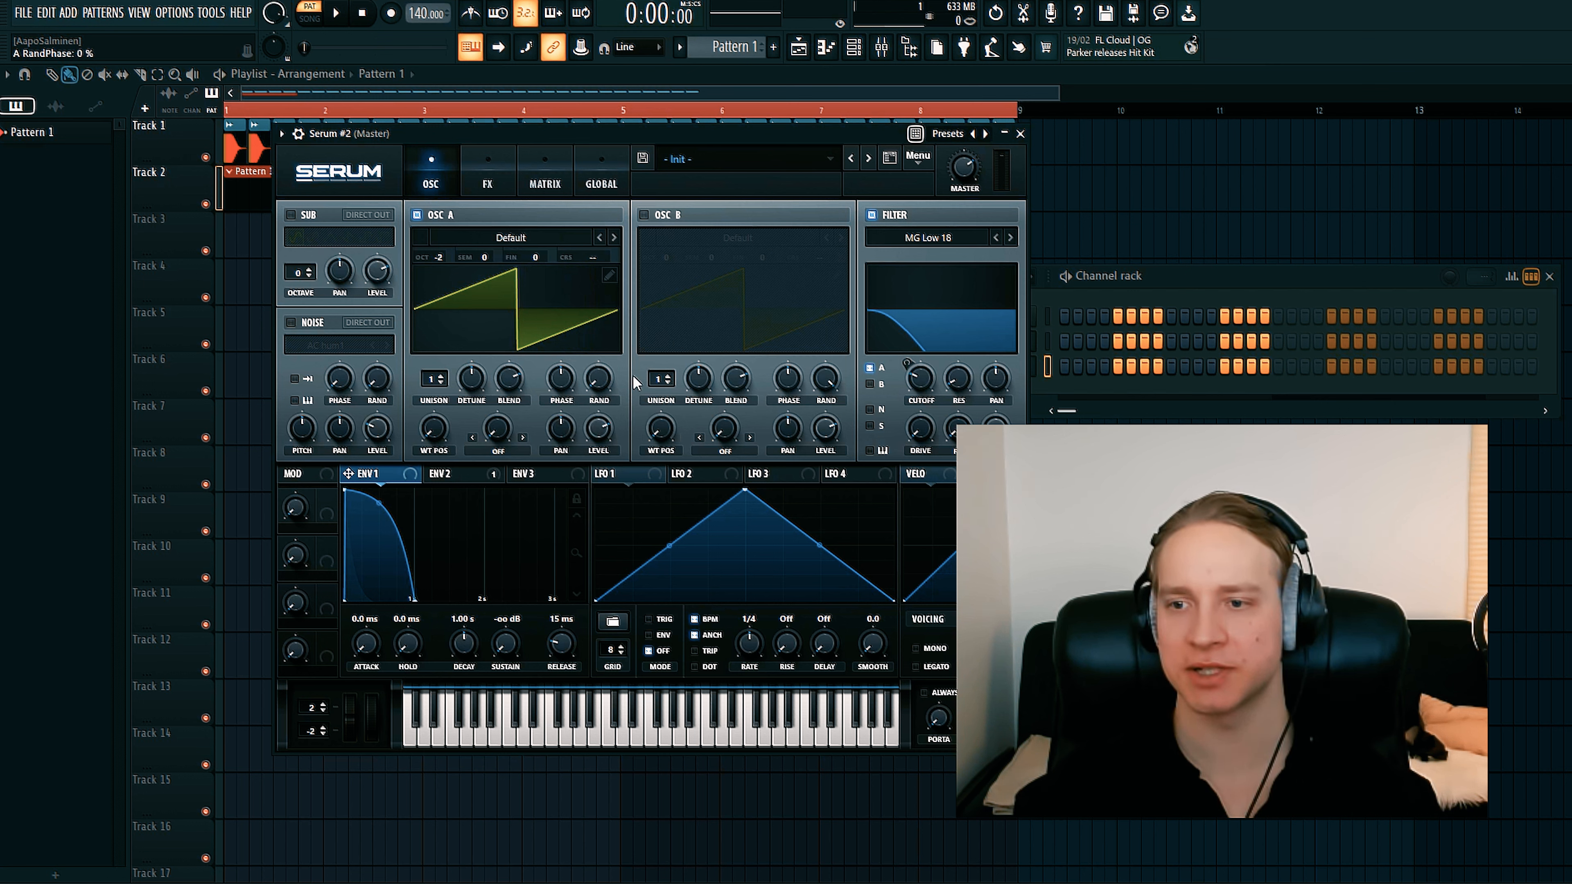
# - Try oscillator A's initial phase at about 152 degrees and return it to the middle of its range
pyautogui.moveTo(560, 379)
pyautogui.mouseDown()
pyautogui.moveTo(553, 406)
pyautogui.moveTo(550, 386)
pyautogui.moveTo(565, 390)
pyautogui.mouseUp()
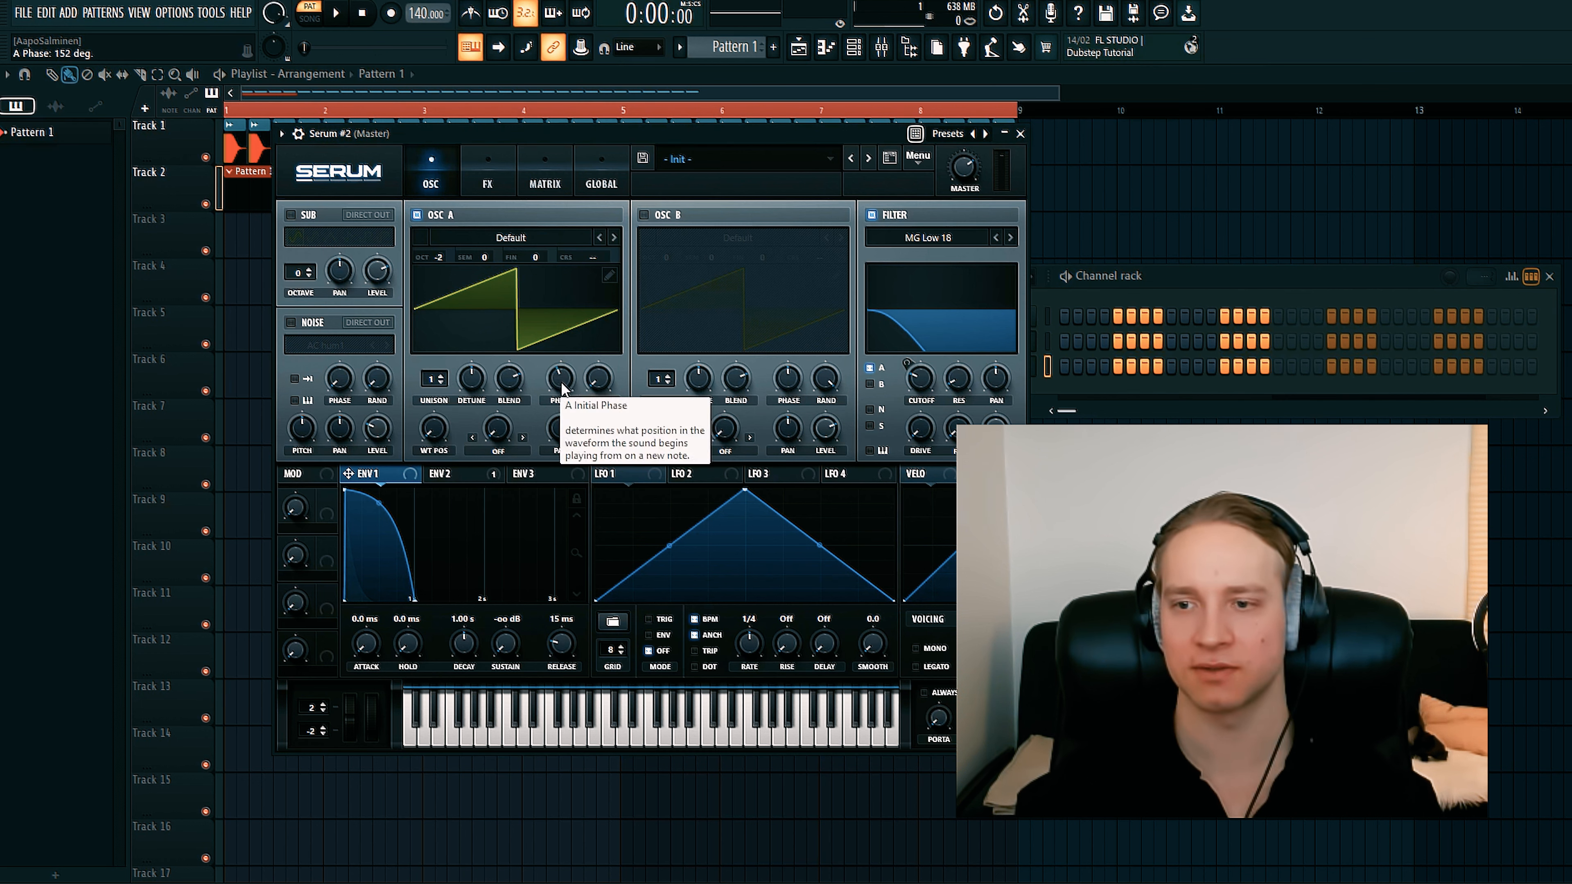
pyautogui.moveTo(568, 389); pyautogui.dragTo(564, 378)
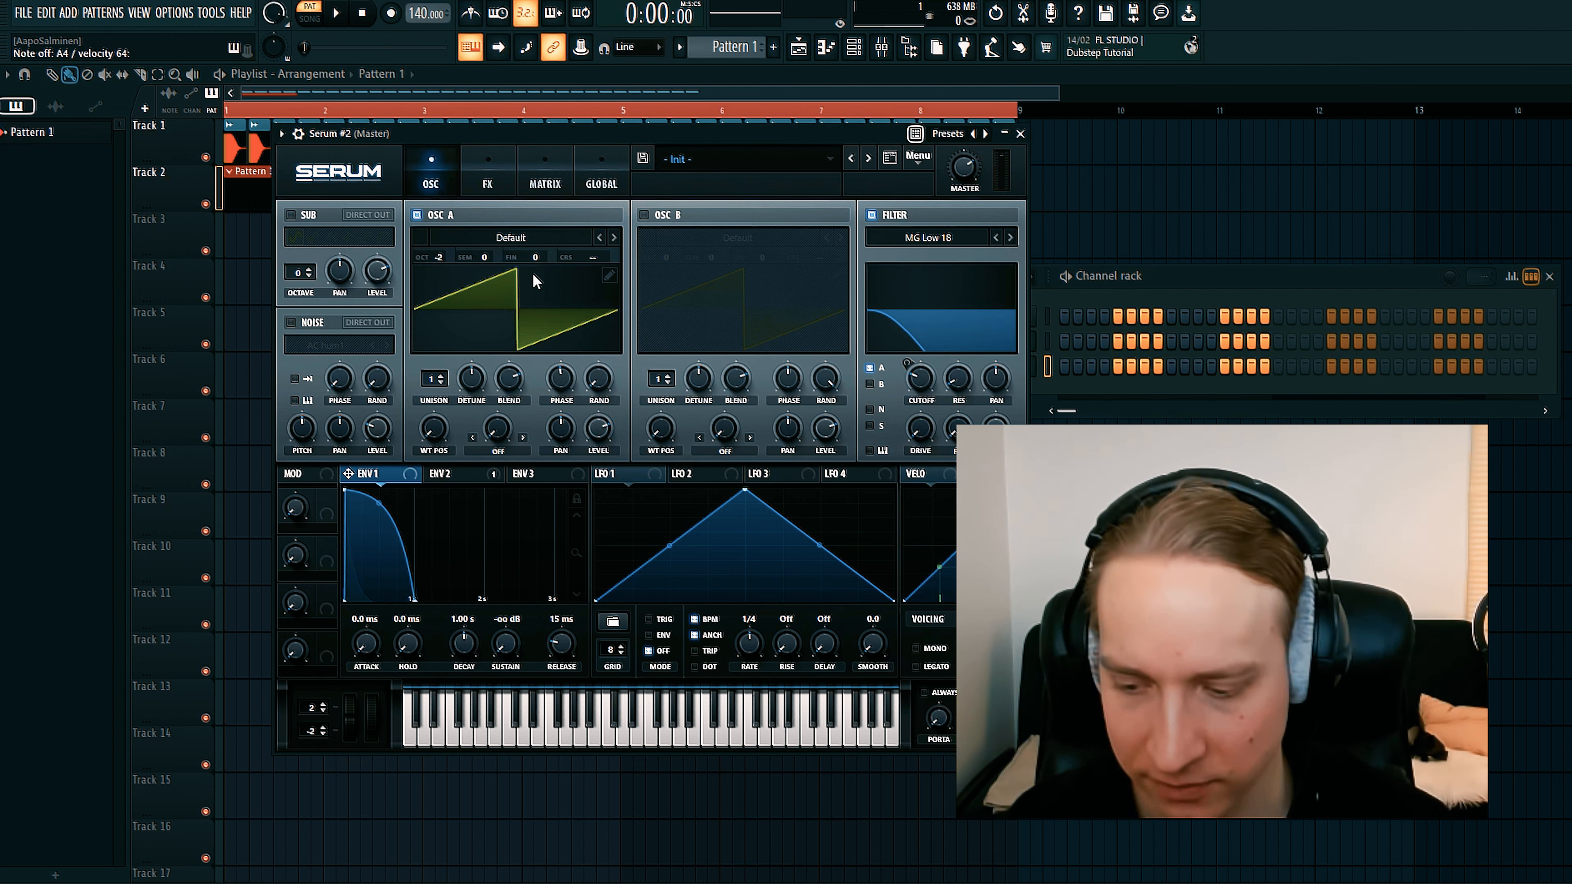
# - Turn oscillator A's level fully down and modulate it with velocity, slightly raising the velocity curve's midpoint
pyautogui.moveTo(597, 428); pyautogui.dragTo(572, 532)
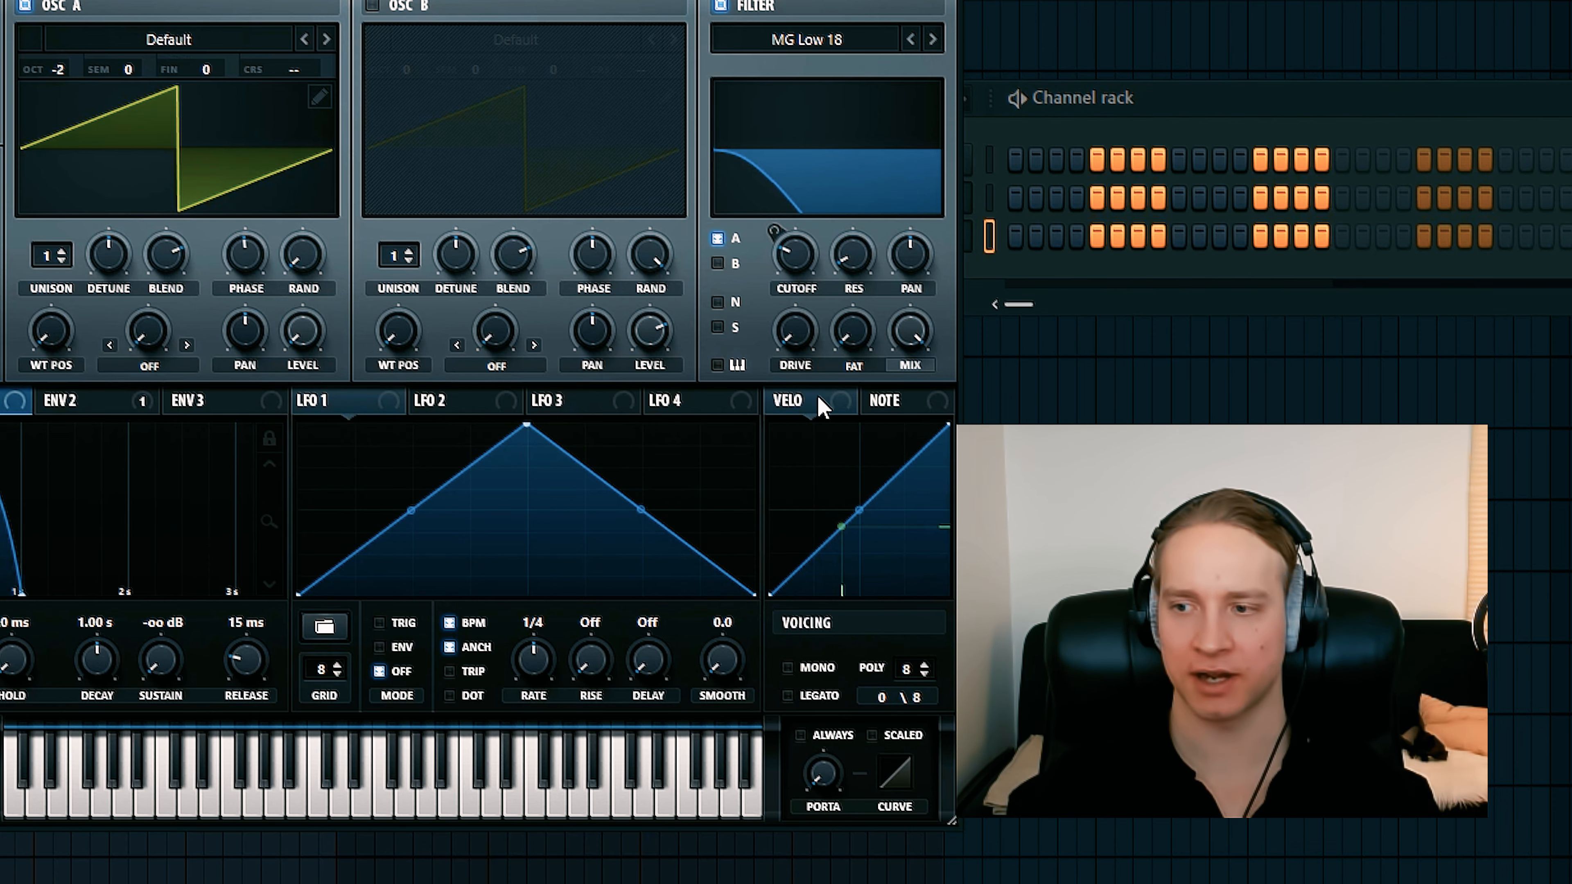
pyautogui.moveTo(803, 408); pyautogui.dragTo(315, 342)
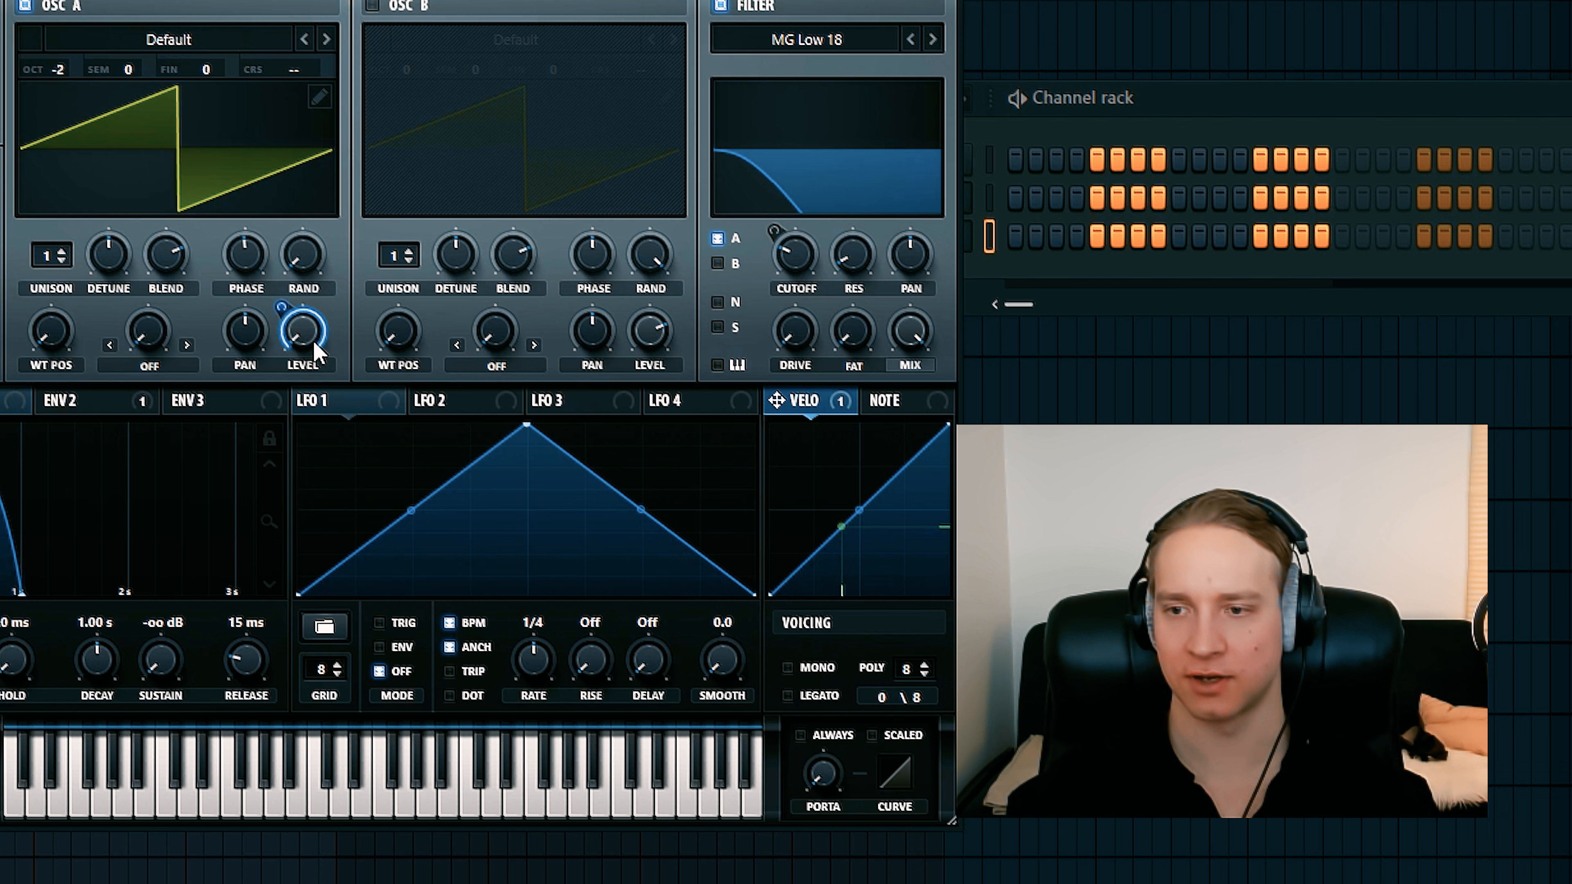
pyautogui.moveTo(860, 519); pyautogui.dragTo(855, 511)
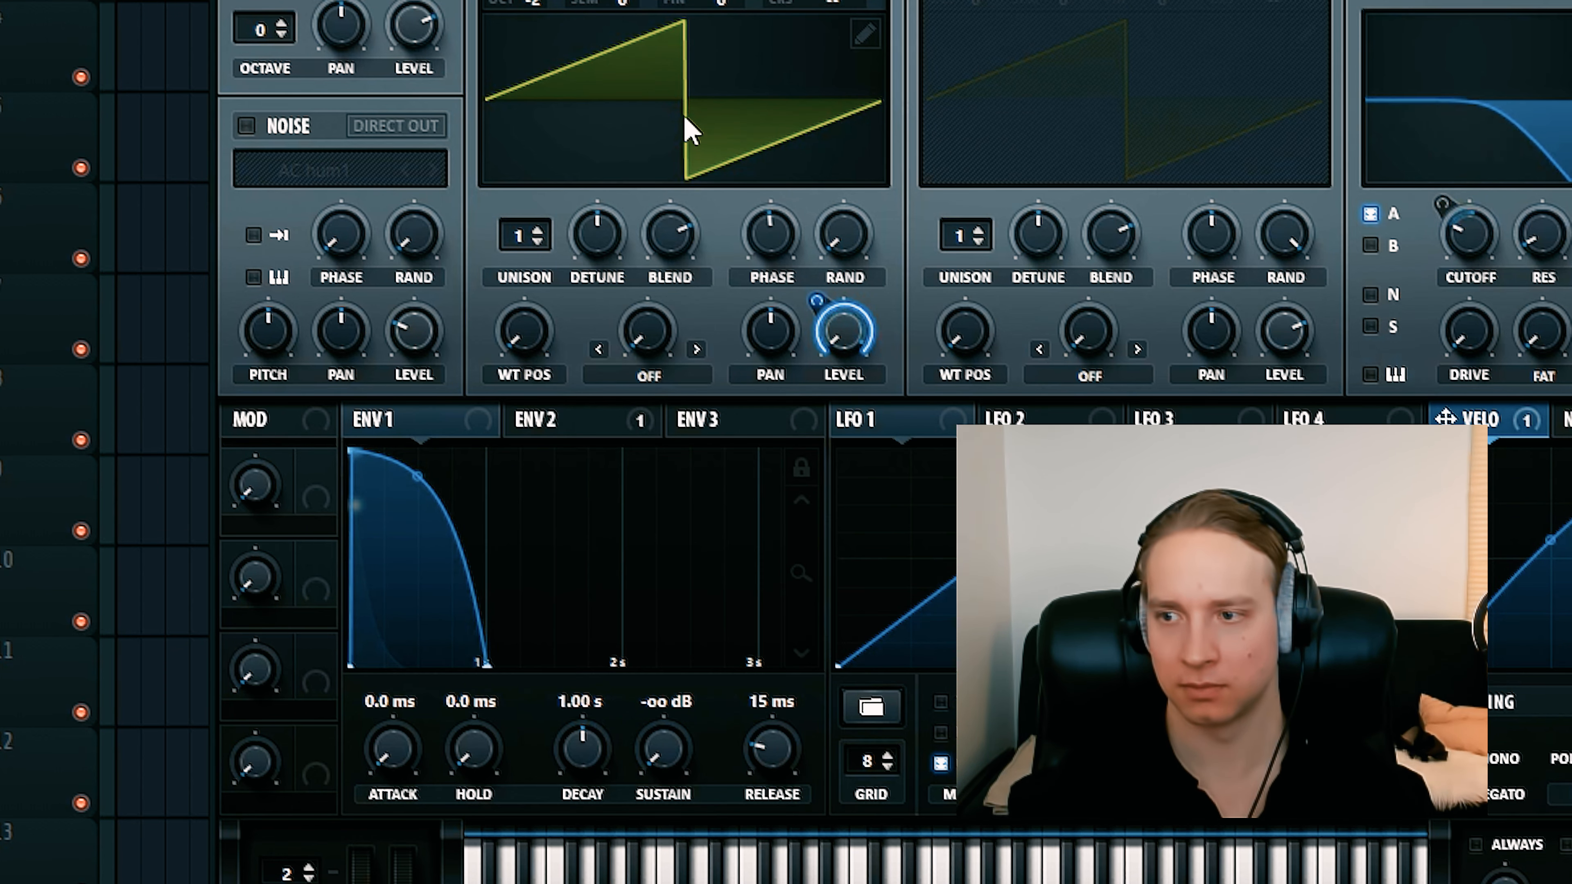
# - Steepen the decay curve of envelope 2 by lowering its curve point
pyautogui.click(547, 424)
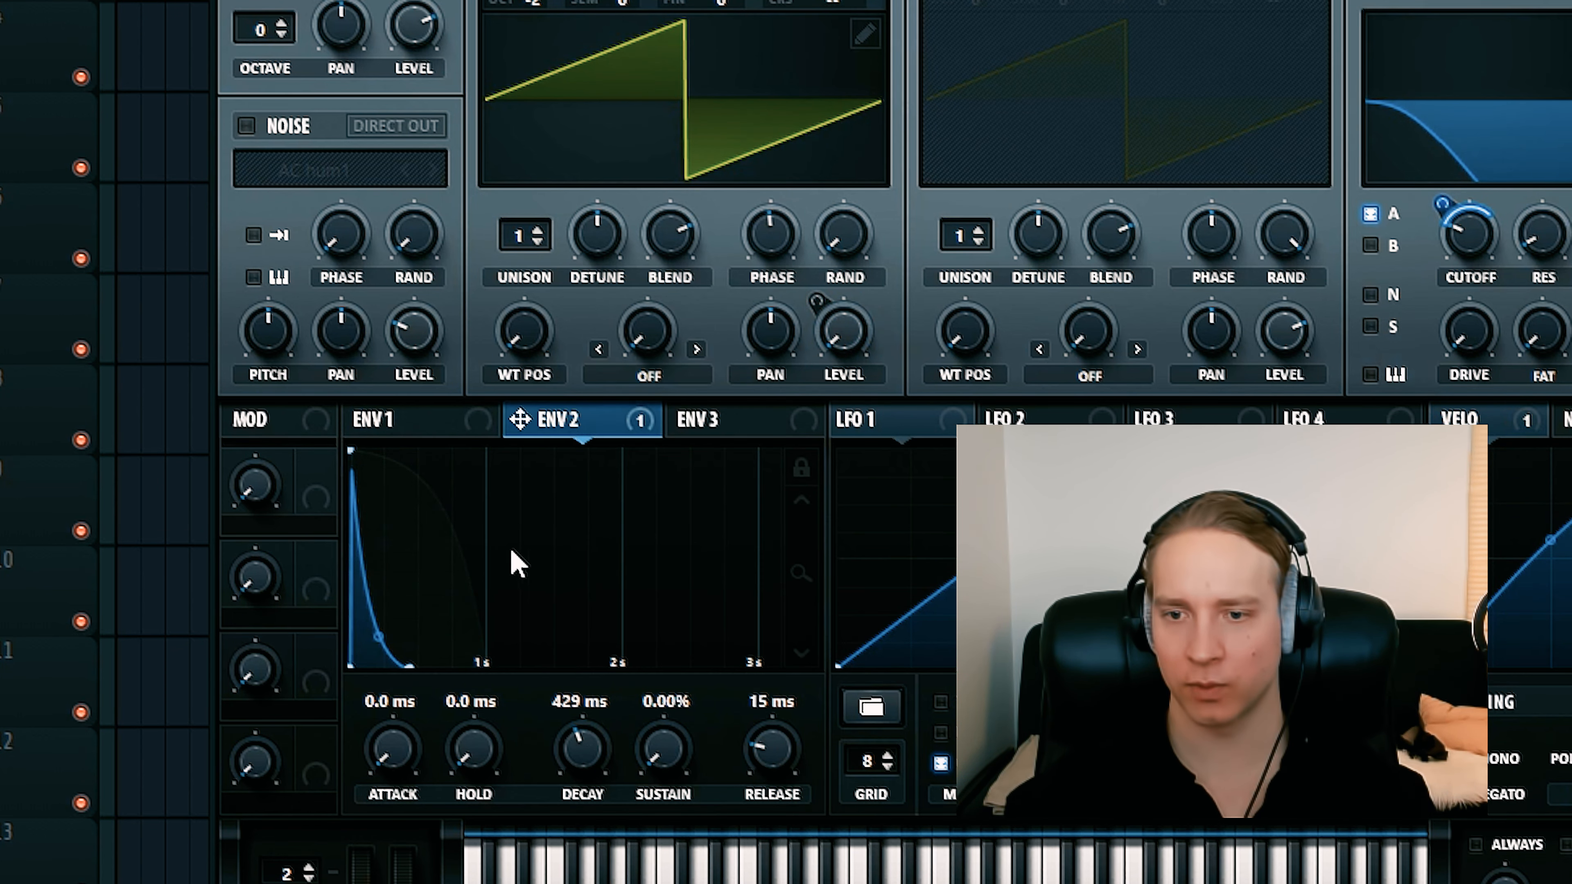
pyautogui.moveTo(378, 637); pyautogui.dragTo(377, 658)
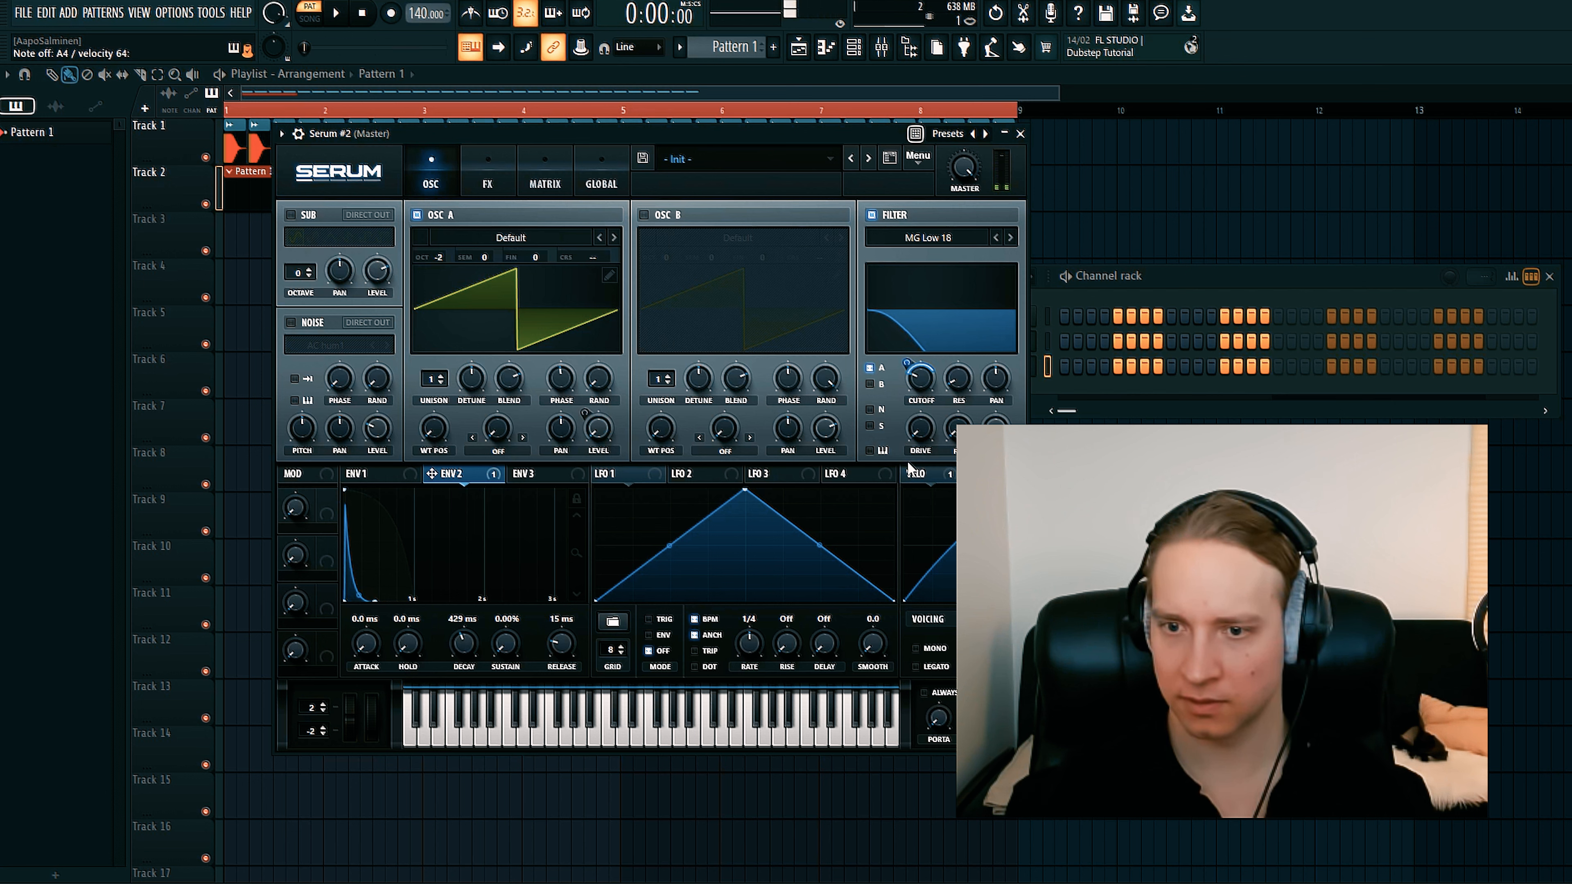
# - Set envelope 3 to 0 ms attack, 60 ms decay and 0% sustain
pyautogui.click(544, 478)
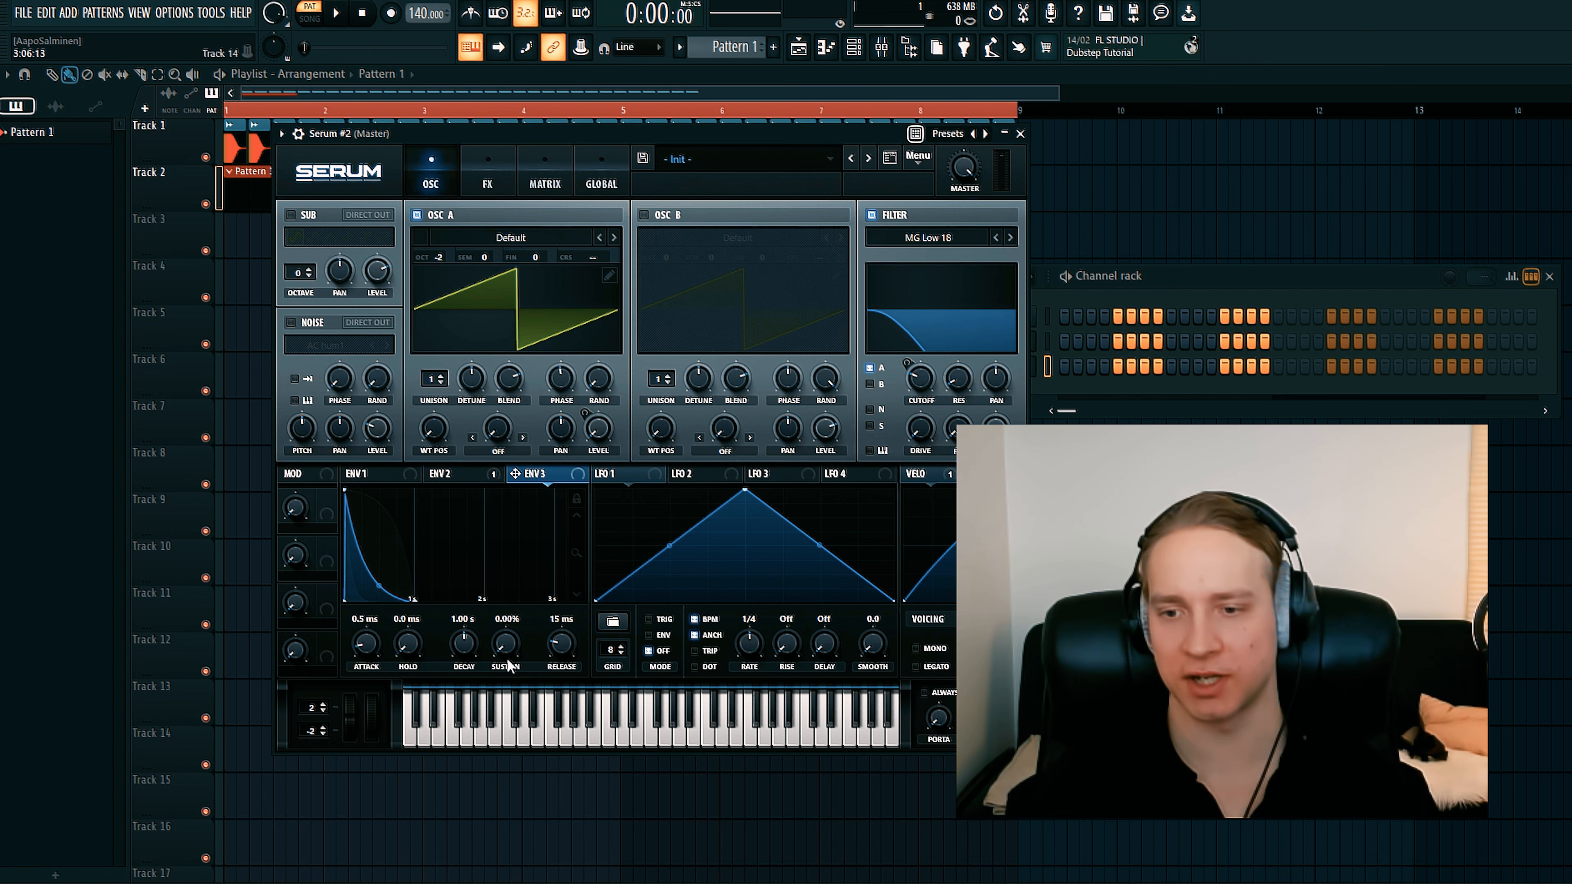
pyautogui.moveTo(461, 642); pyautogui.dragTo(452, 677)
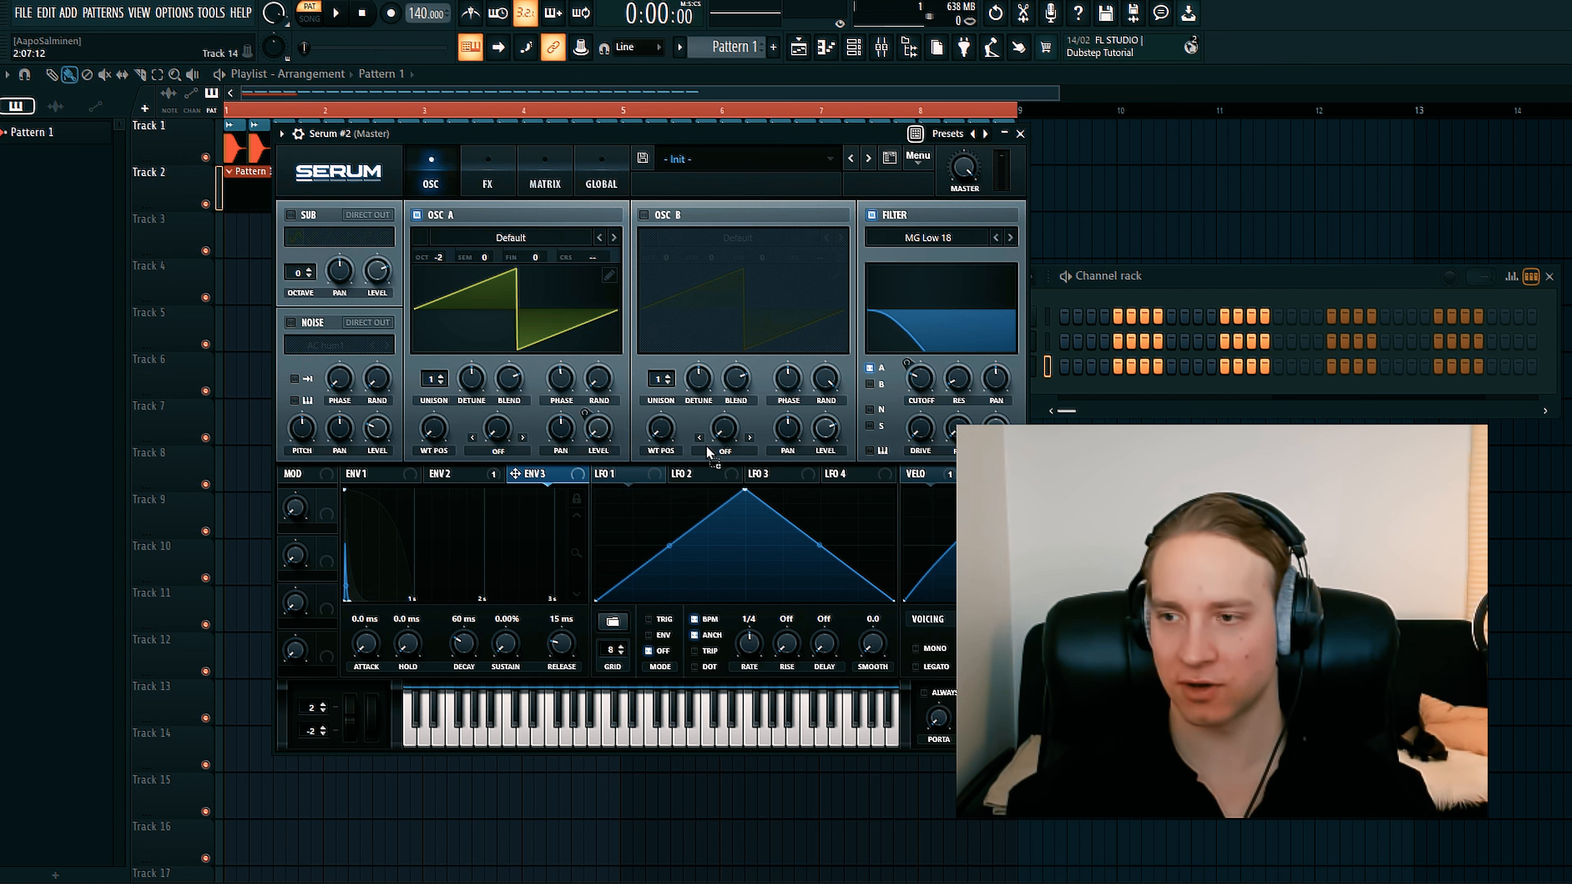
# - Adjust envelope 3's modulation amount on the filter cutoff and play the bass pattern together with the kick
pyautogui.moveTo(906, 358); pyautogui.dragTo(902, 380)
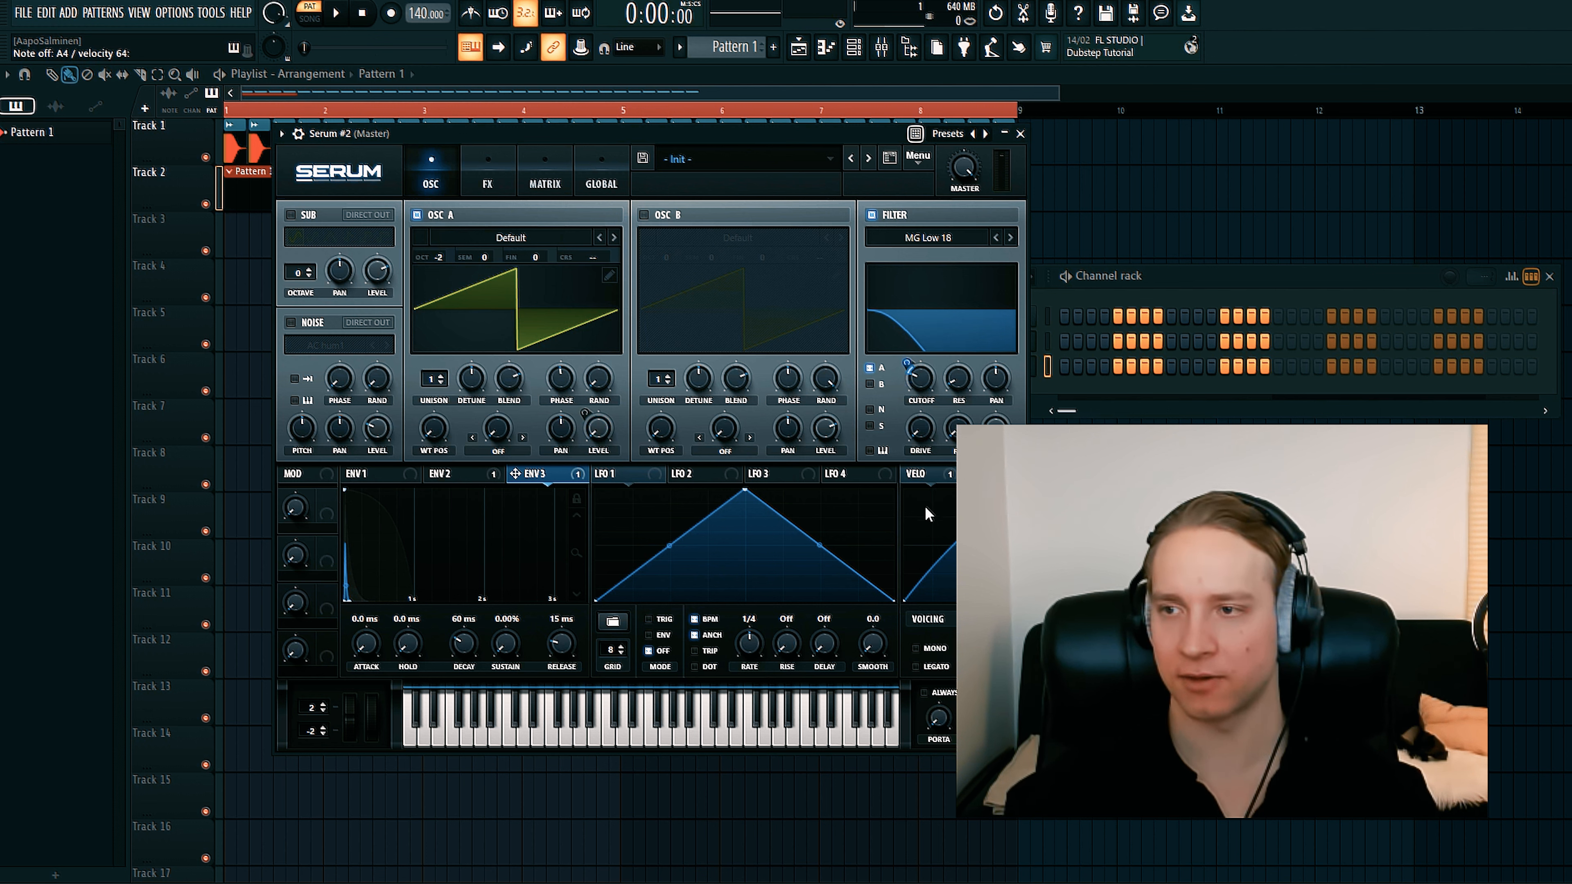
pyautogui.click(488, 177)
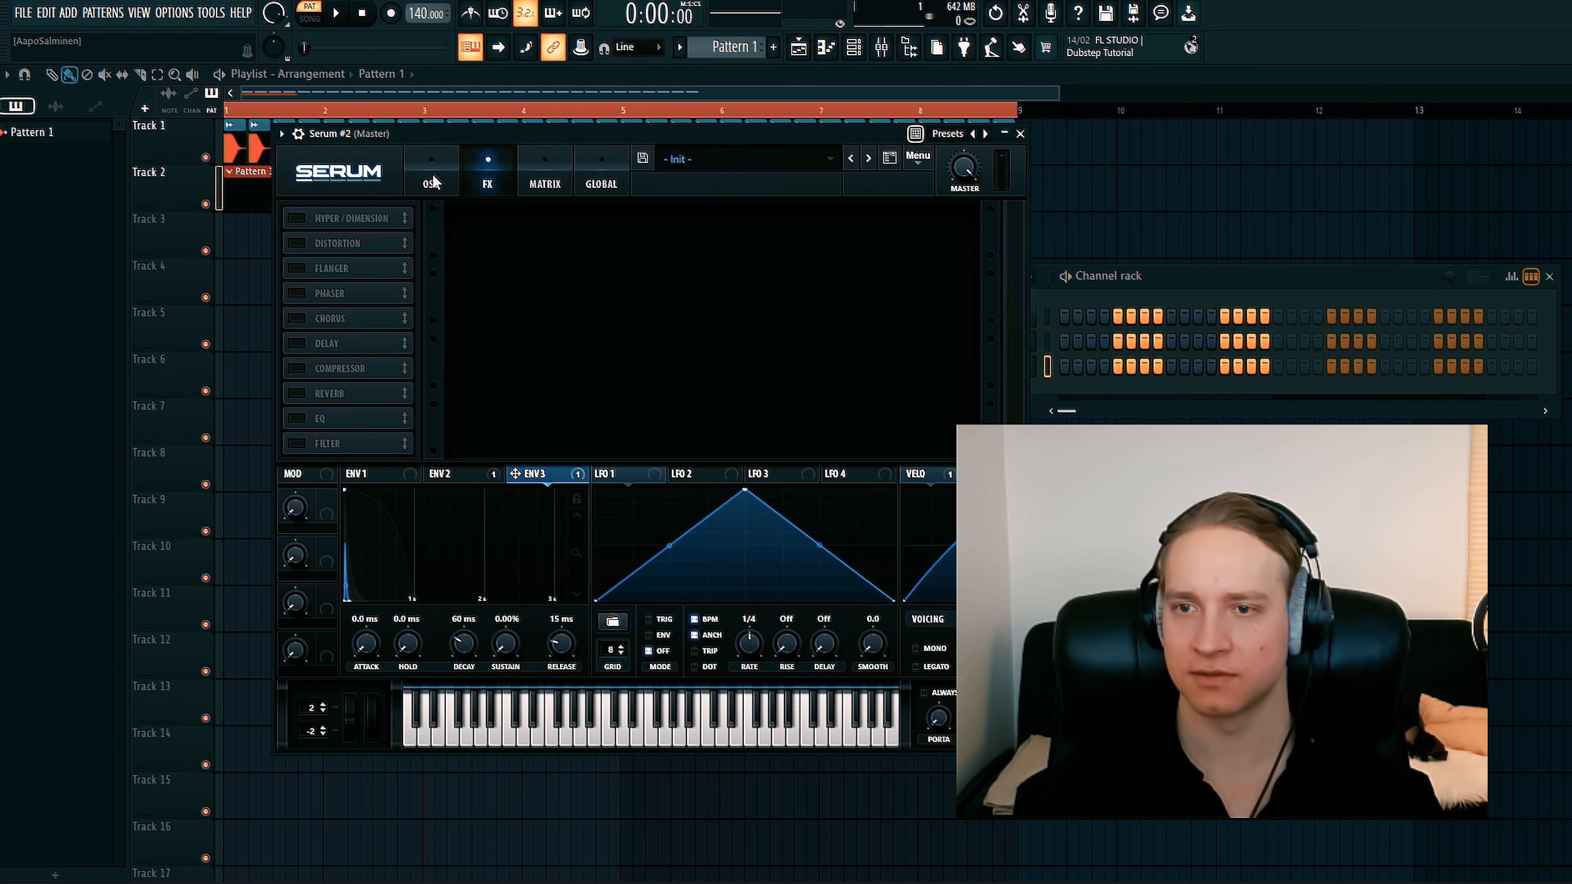
pyautogui.click(1019, 134)
pyautogui.press('space')
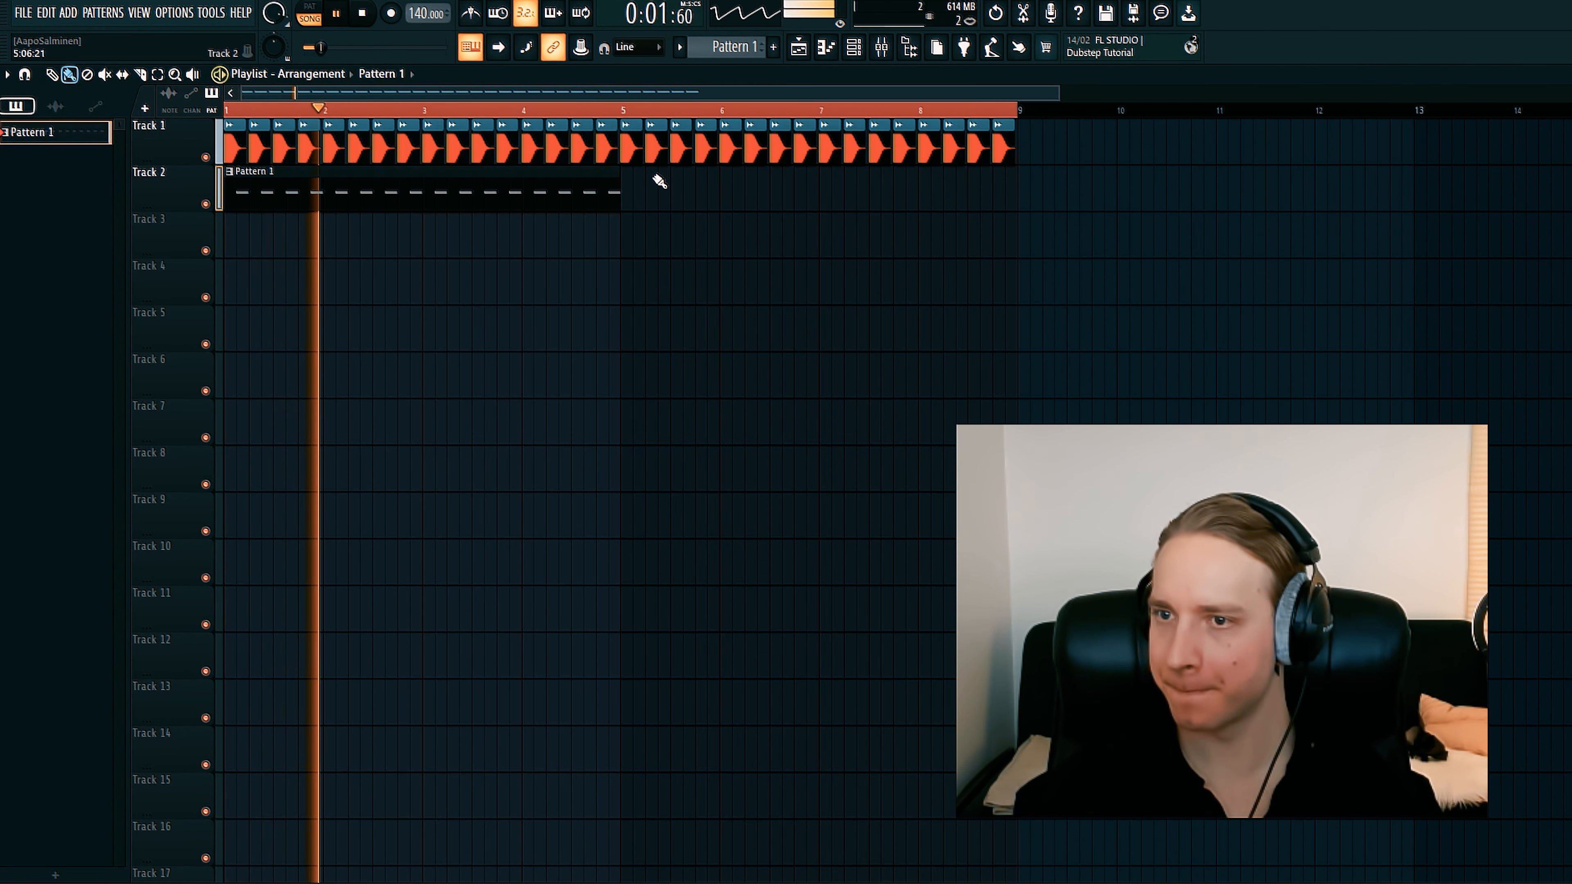
pyautogui.click(626, 192)
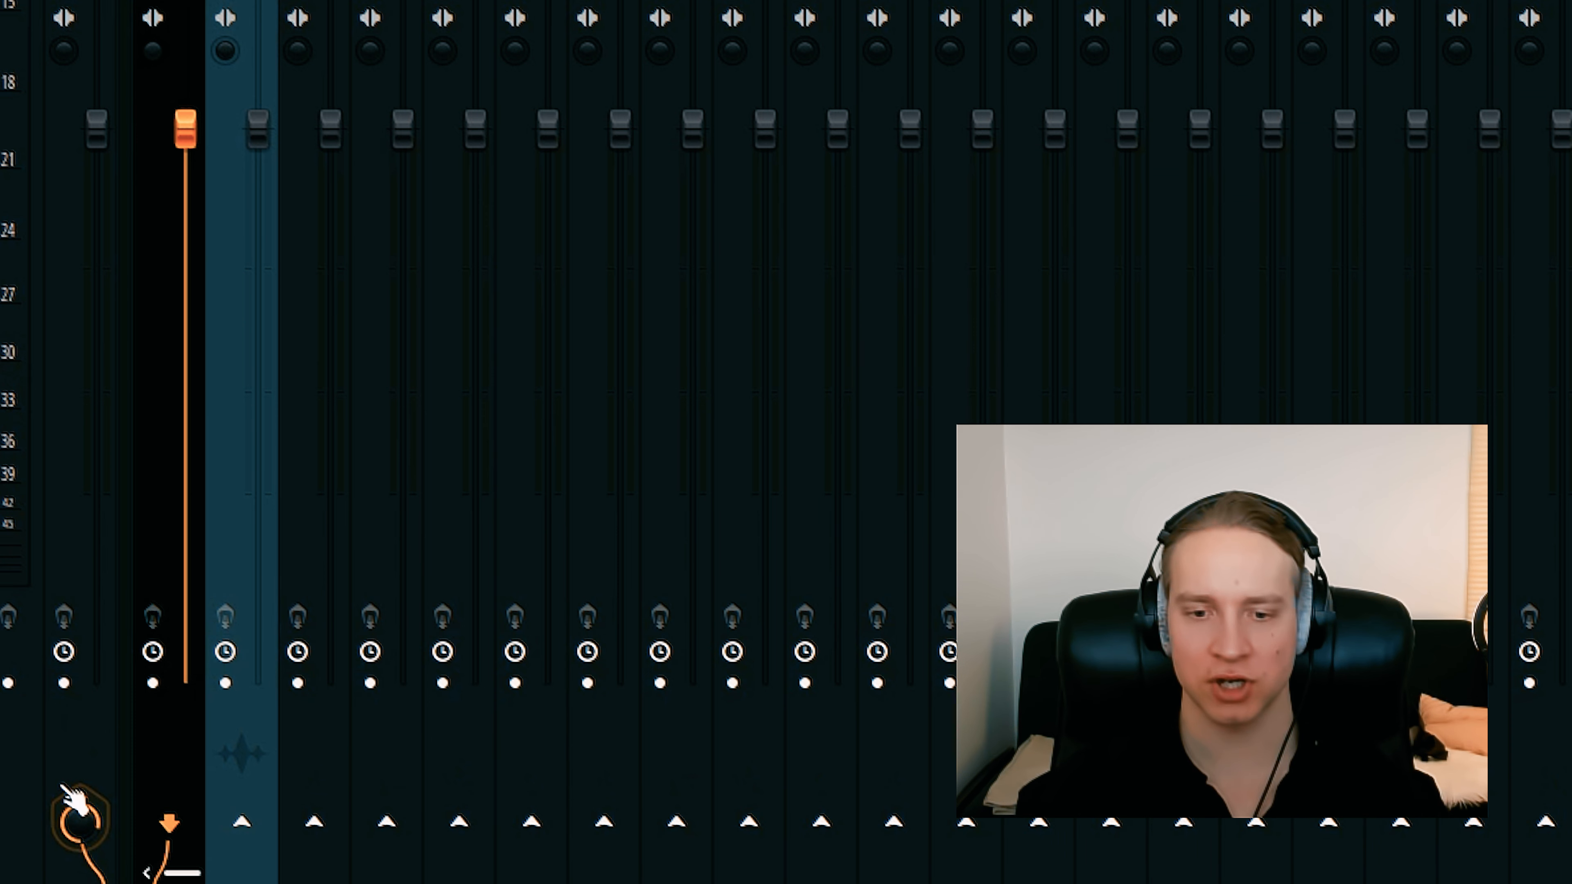
# - Reroute the Serum #2 and kick mixer tracks from the master to insert 3
pyautogui.click(65, 789)
pyautogui.click(305, 828)
pyautogui.click(248, 81)
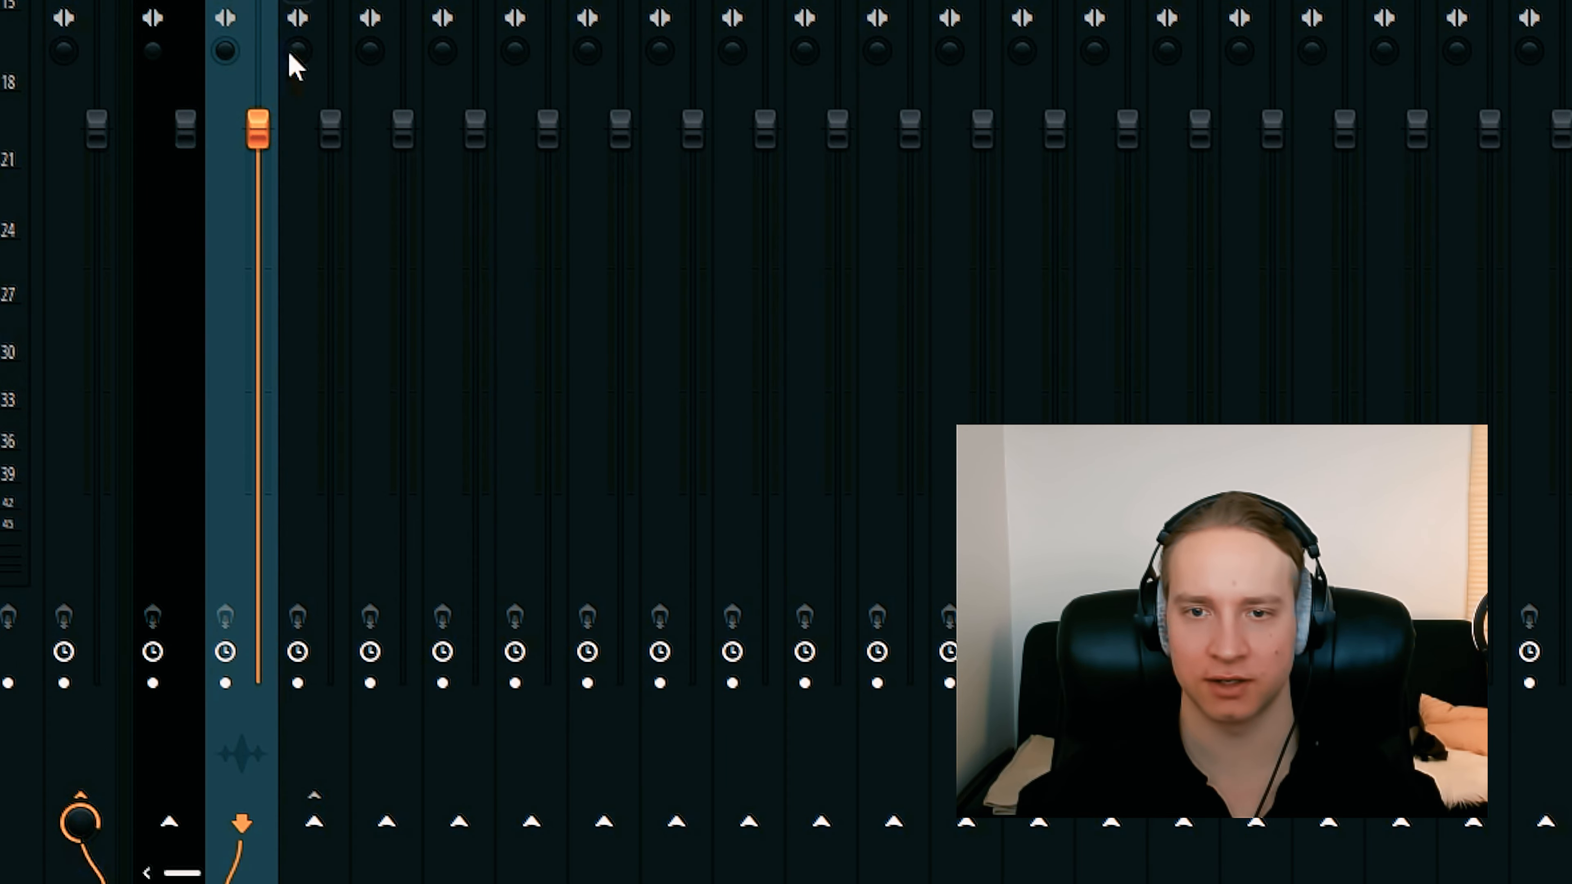
pyautogui.click(85, 792)
pyautogui.click(328, 827)
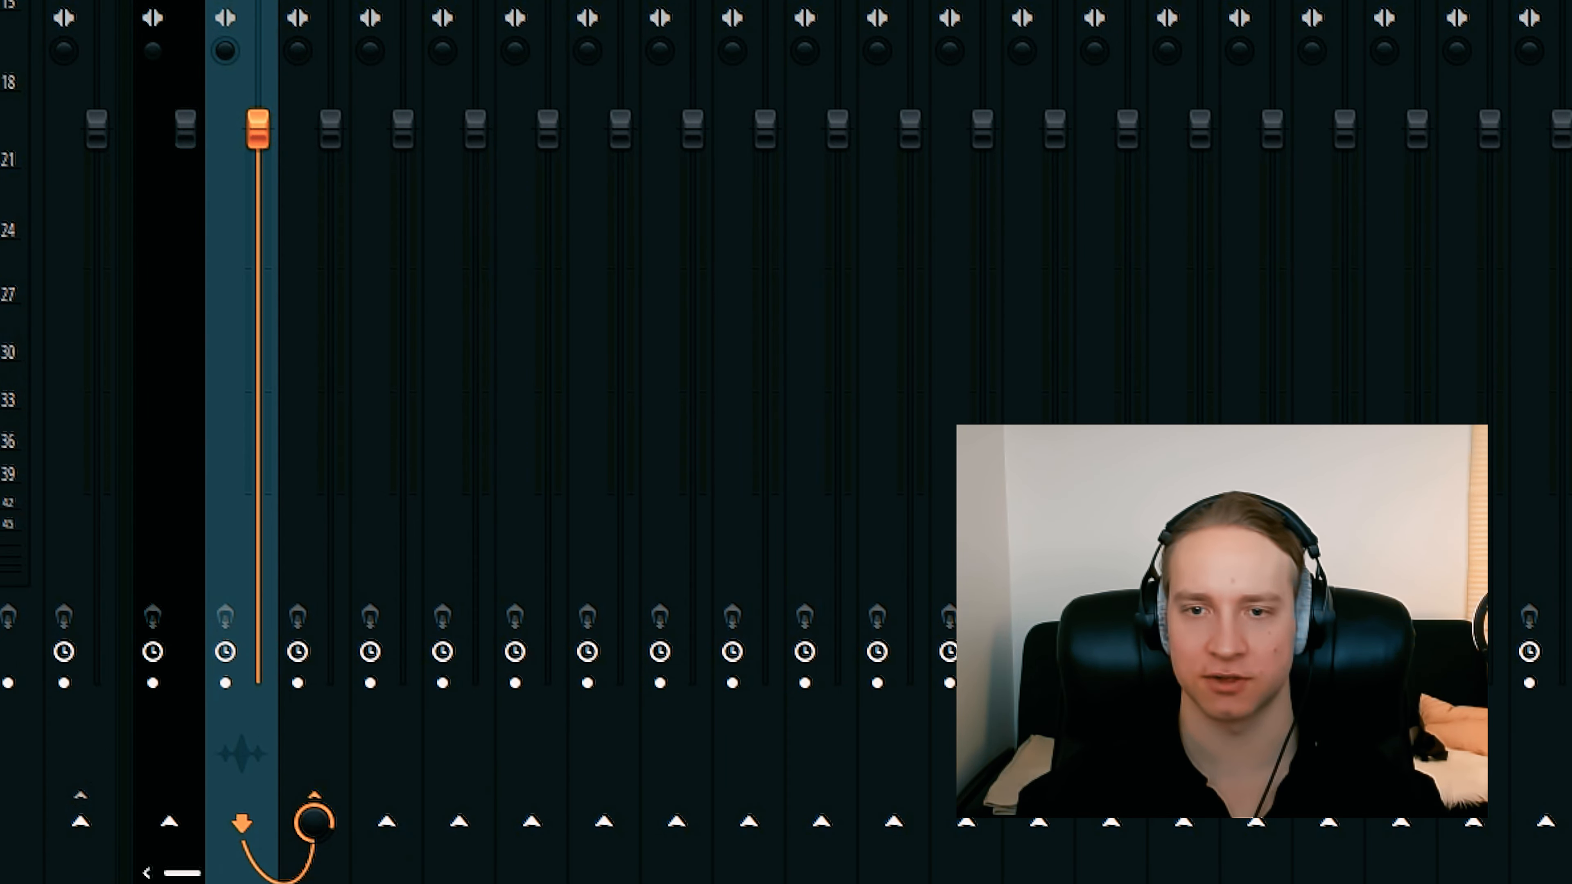
# - Rename mixer insert 3 as KICKBASS BUZZ
pyautogui.click(170, 329)
pyautogui.rightClick(171, 330)
pyautogui.click(275, 104)
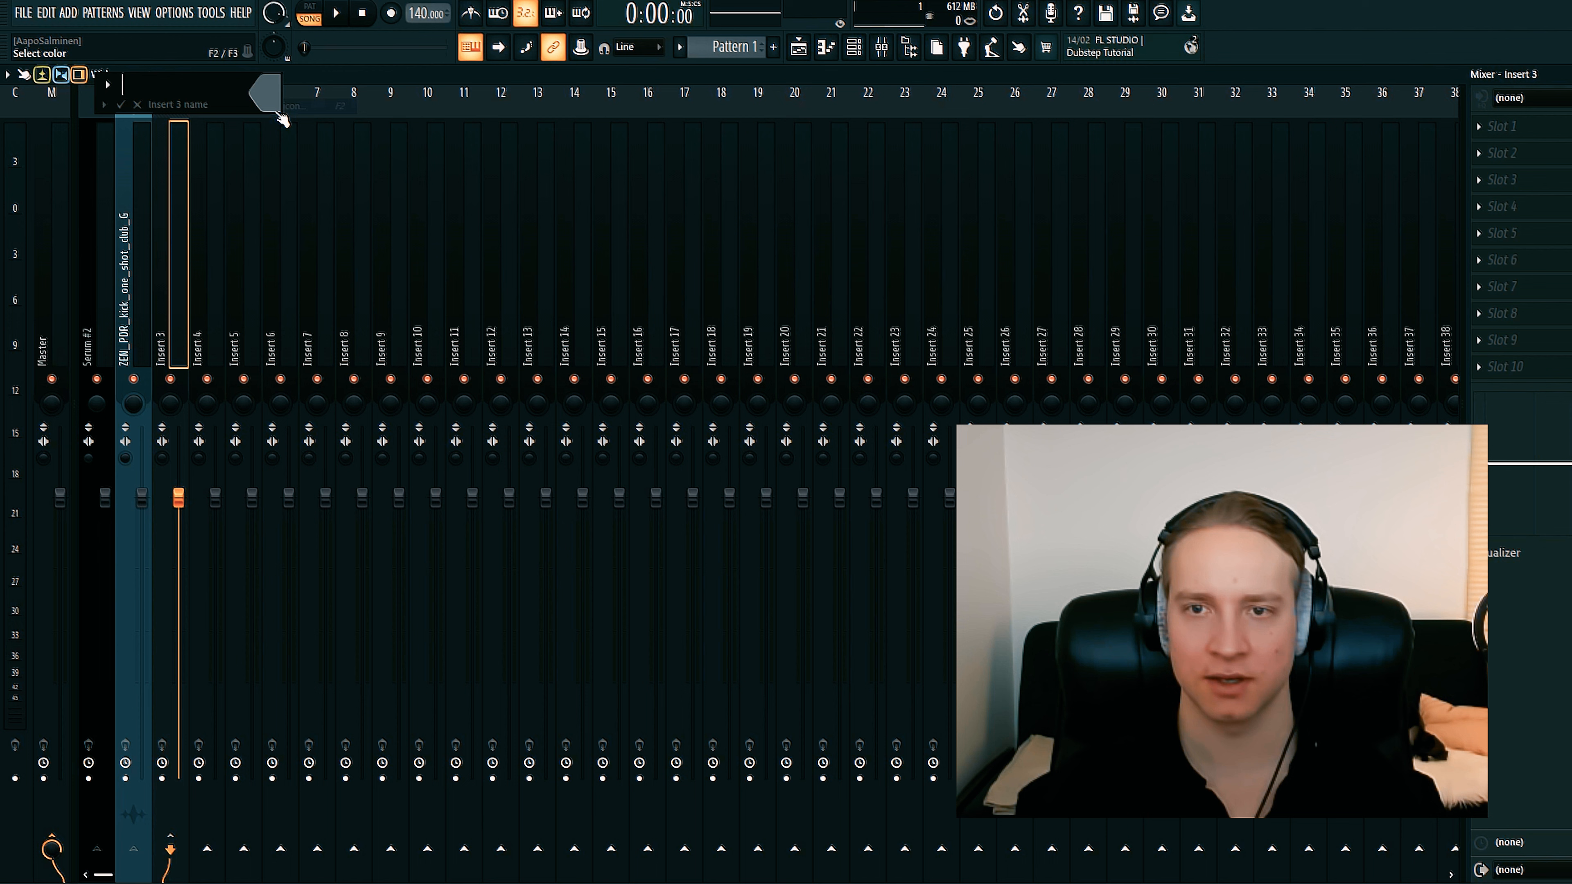
pyautogui.write('KICK')
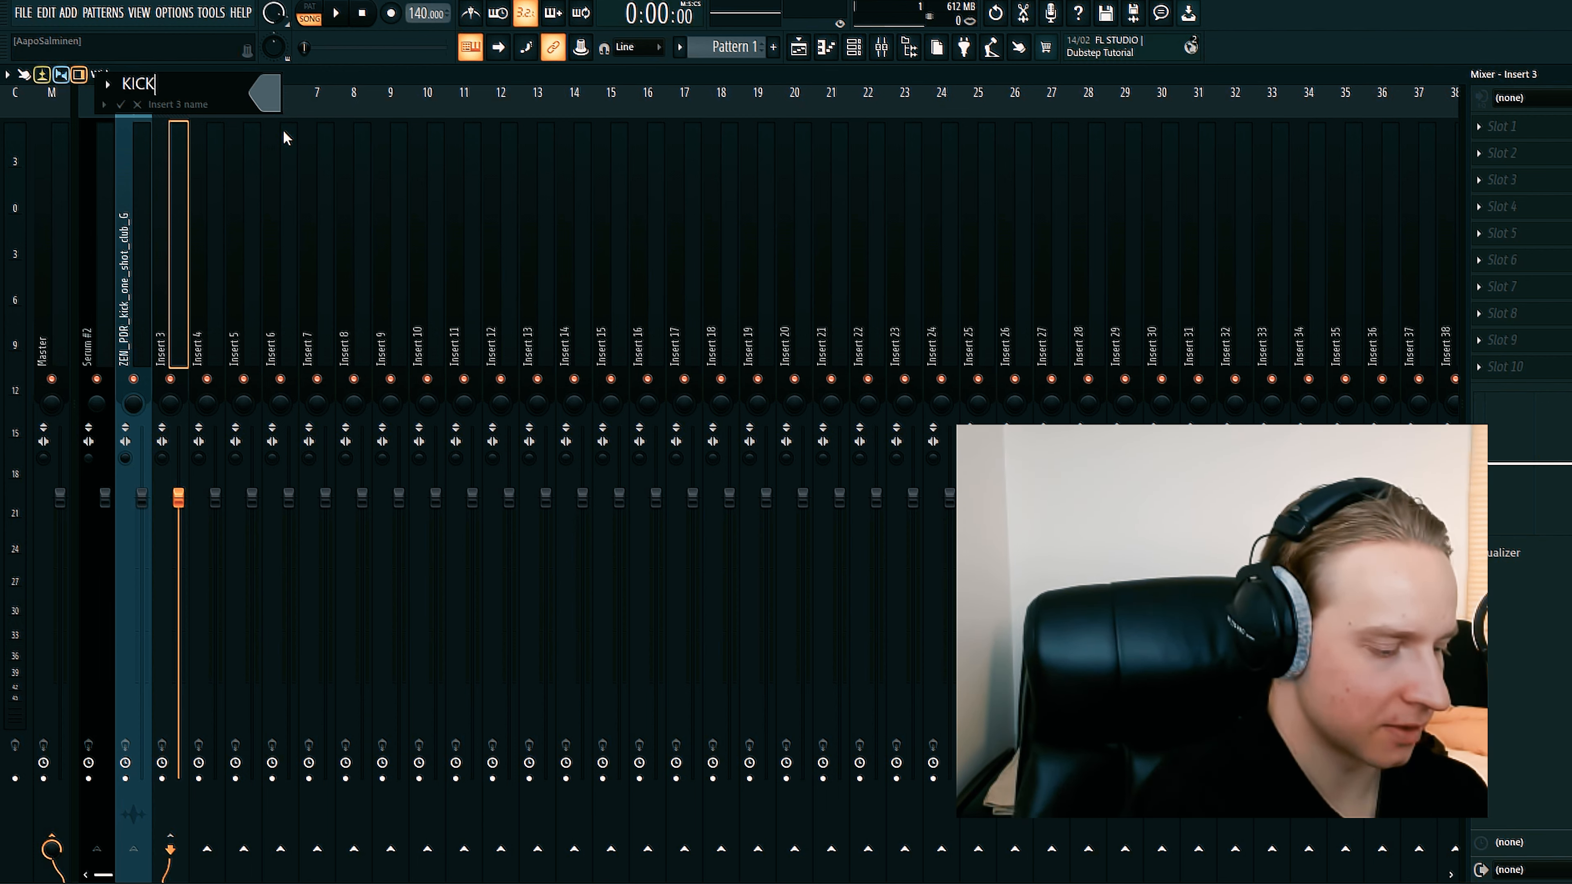
pyautogui.write('BASS BUZZ')
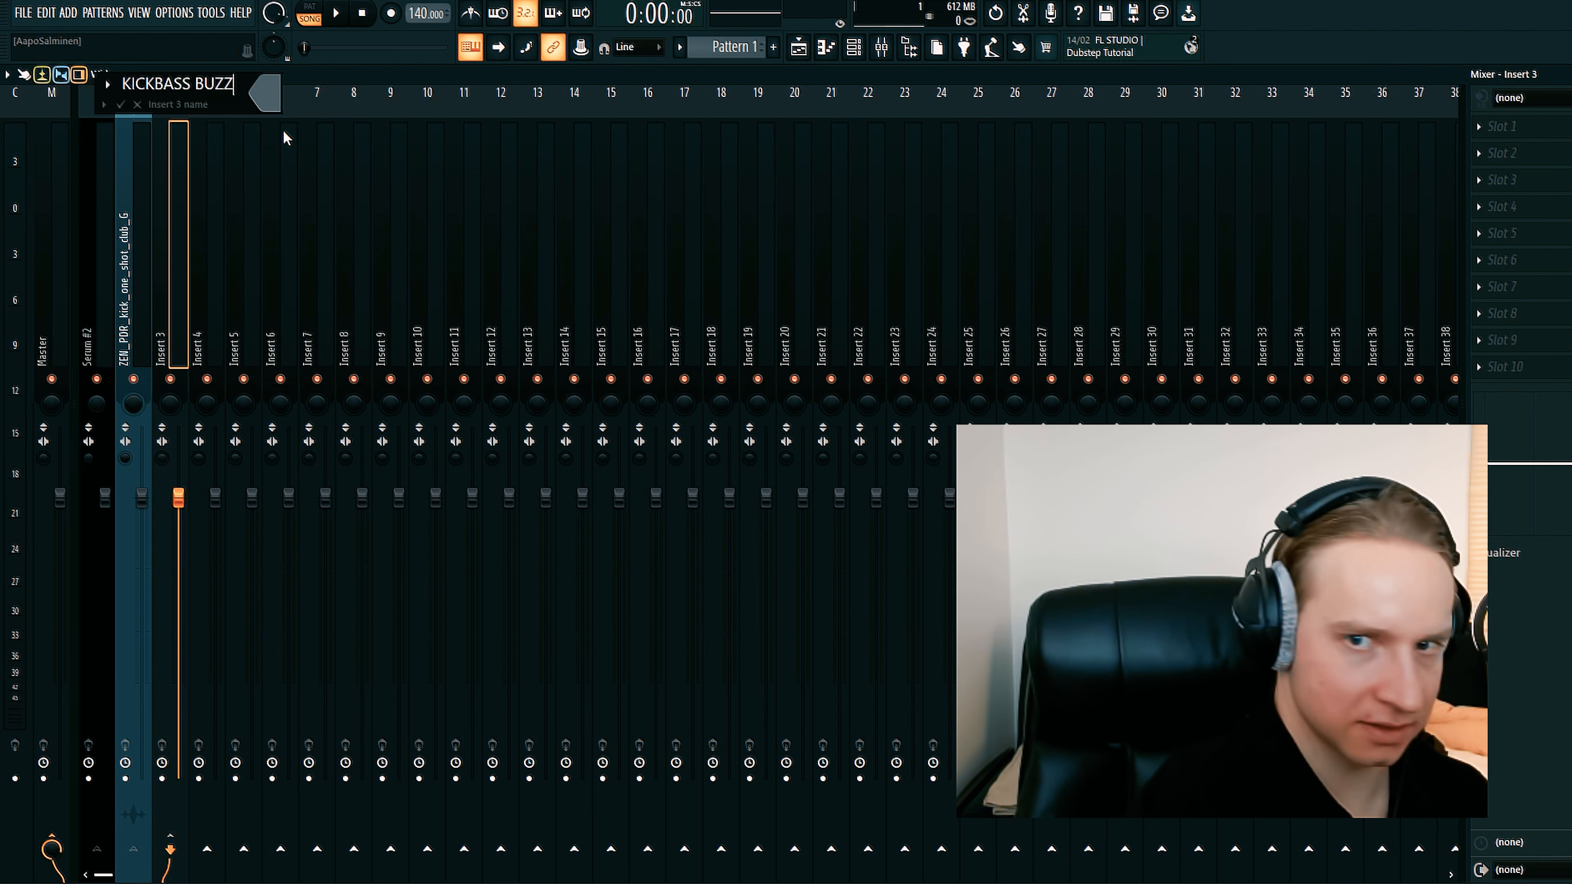
pyautogui.press('Return')
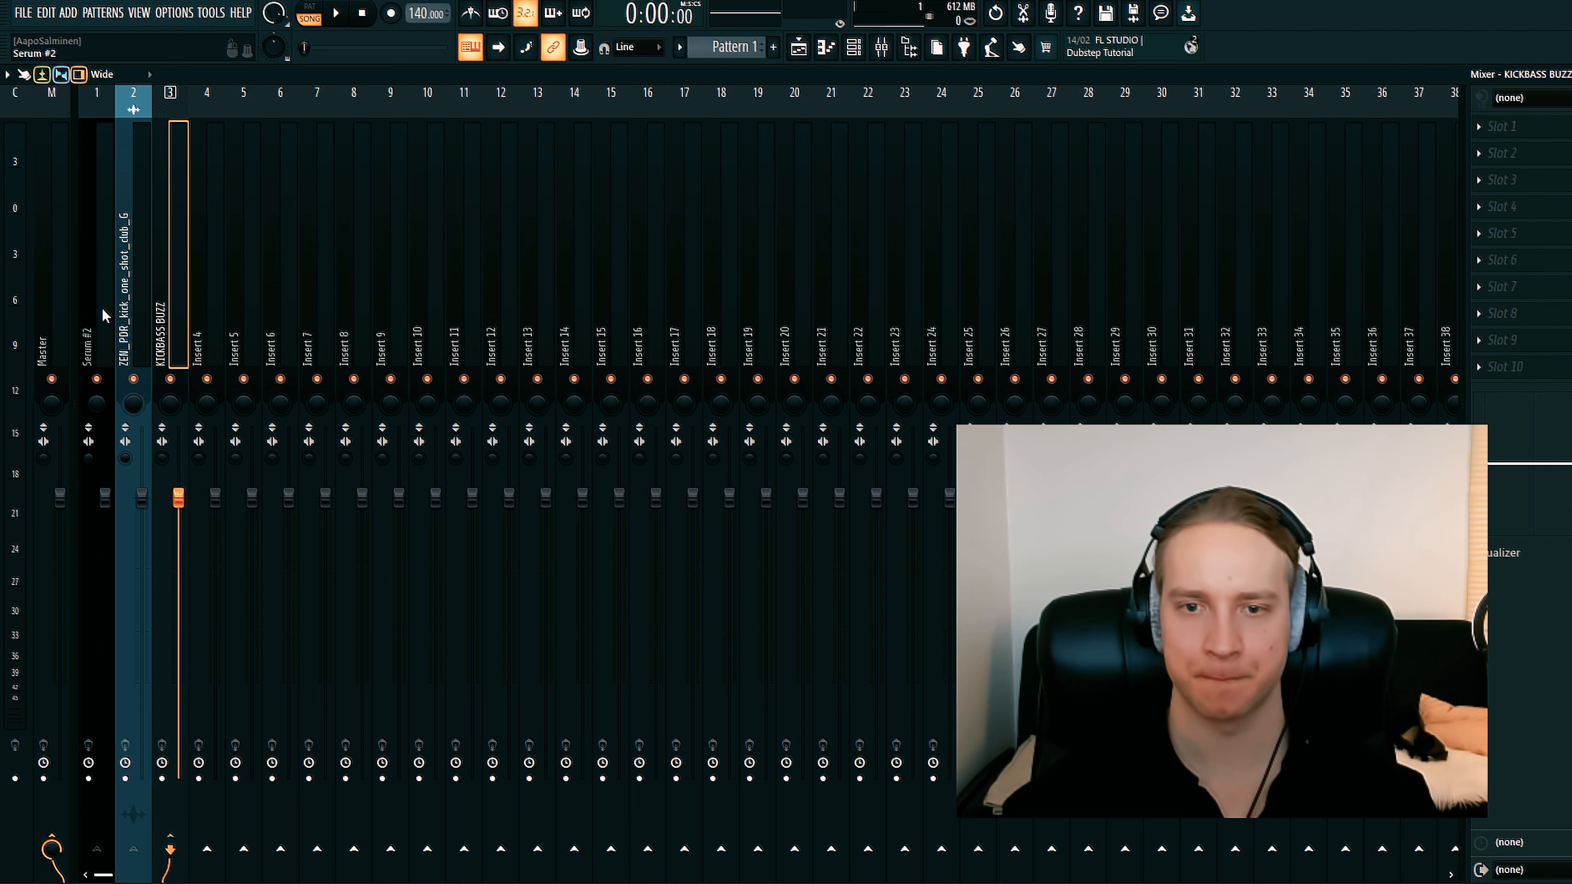
# - Play the song and load occularScope into the first effect slot of the KICKBASS BUZZ track
pyautogui.press('space')
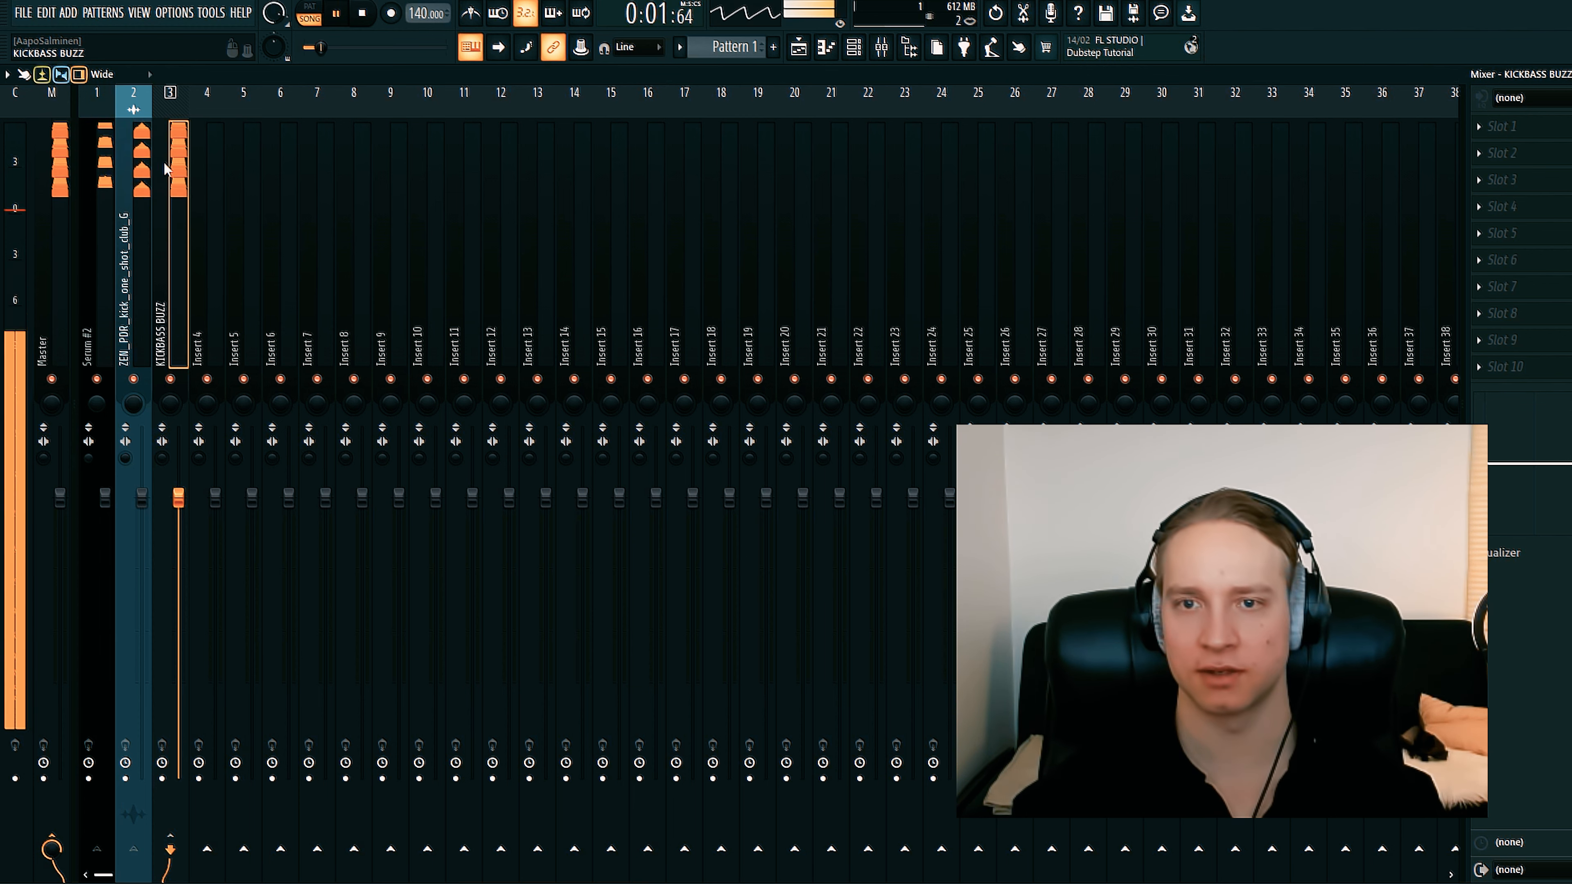
pyautogui.click(1565, 154)
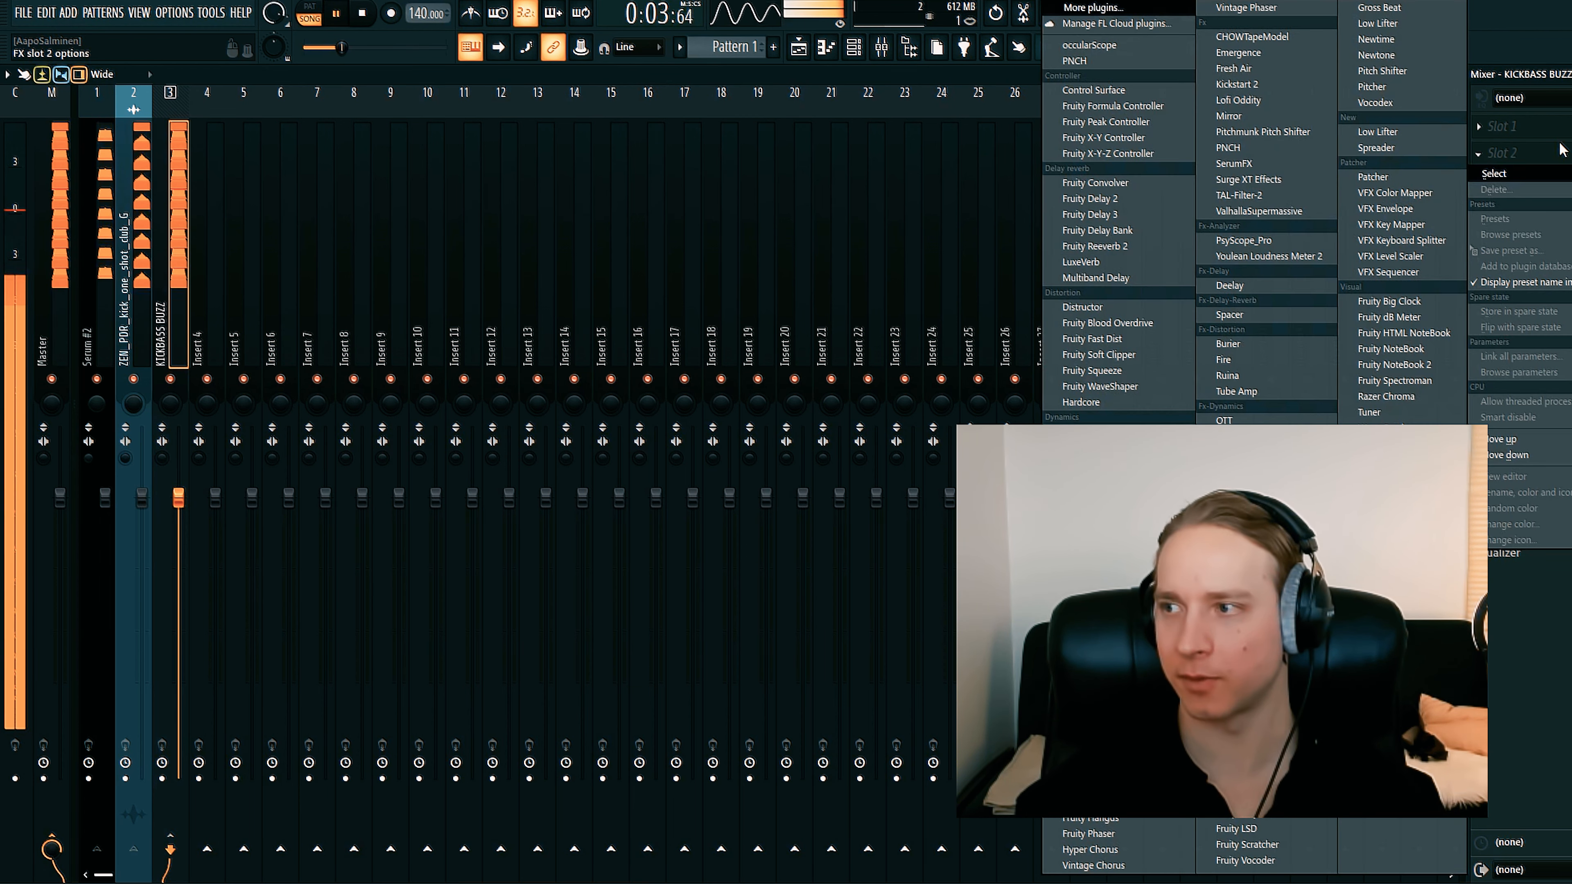
pyautogui.click(1544, 132)
pyautogui.click(1157, 45)
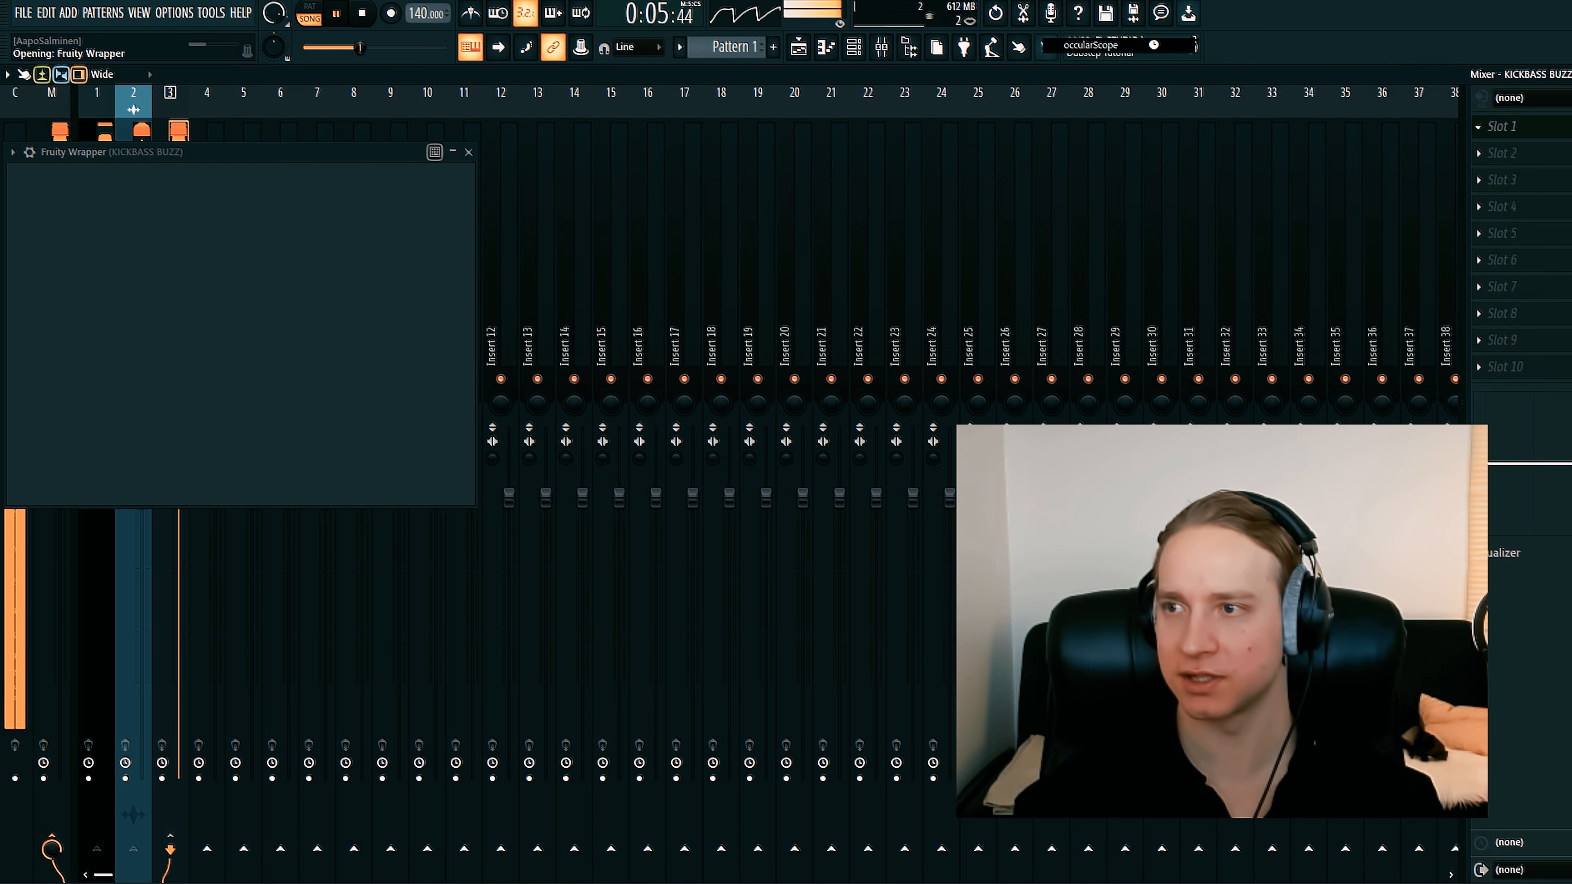
pyautogui.press('space')
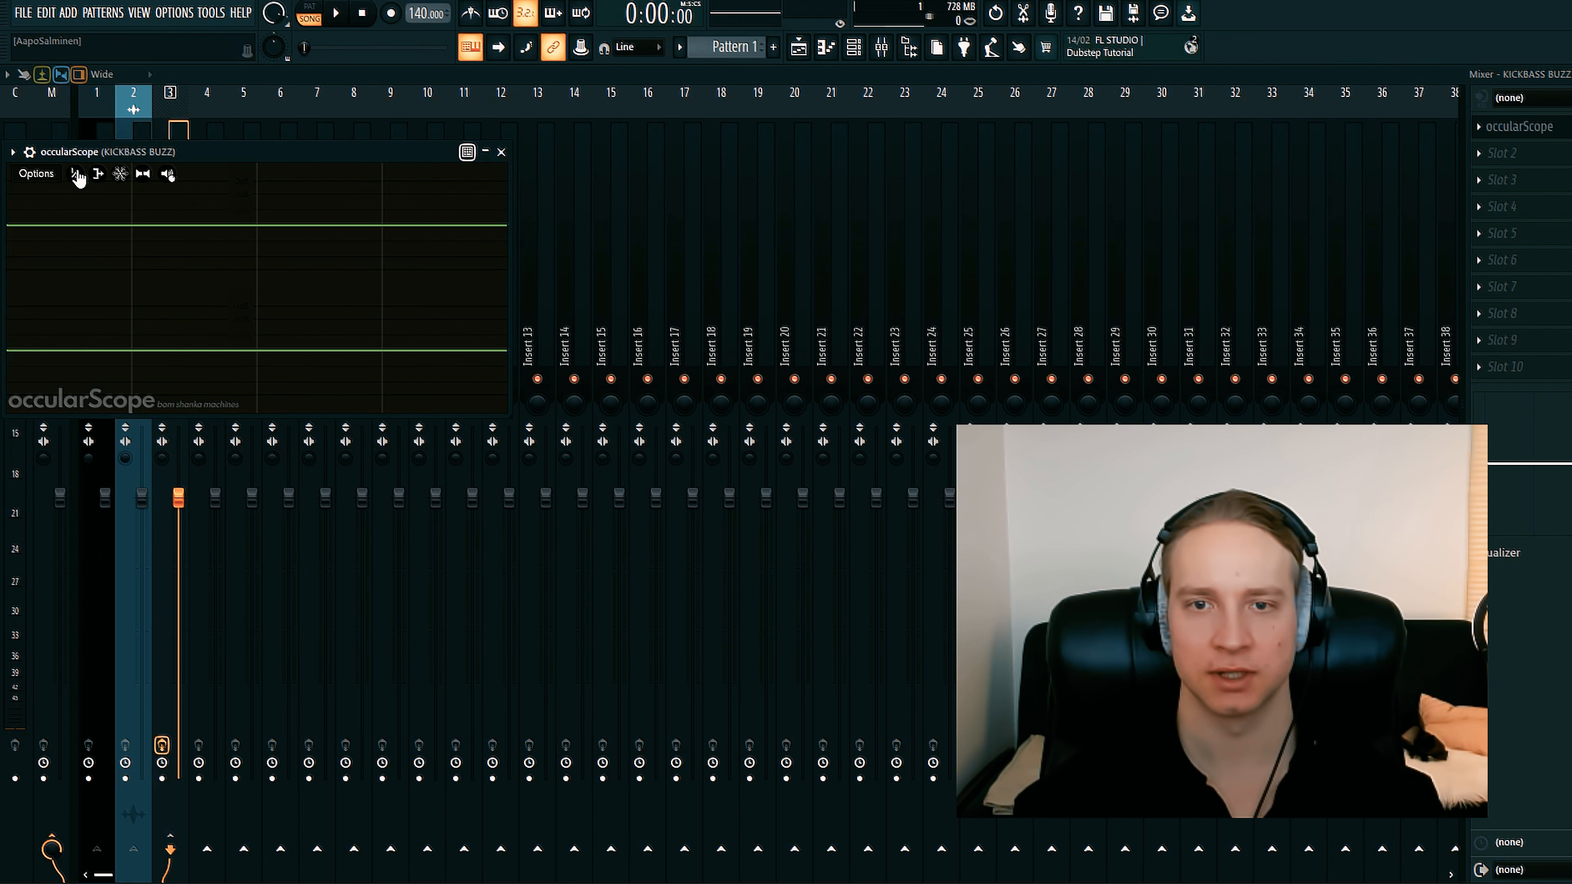
# - Widen and reposition the occularScope window, and play the song to view the combined kick and bass waveform
pyautogui.click(77, 176)
pyautogui.moveTo(232, 148); pyautogui.dragTo(336, 170)
pyautogui.moveTo(543, 285); pyautogui.dragTo(1229, 236)
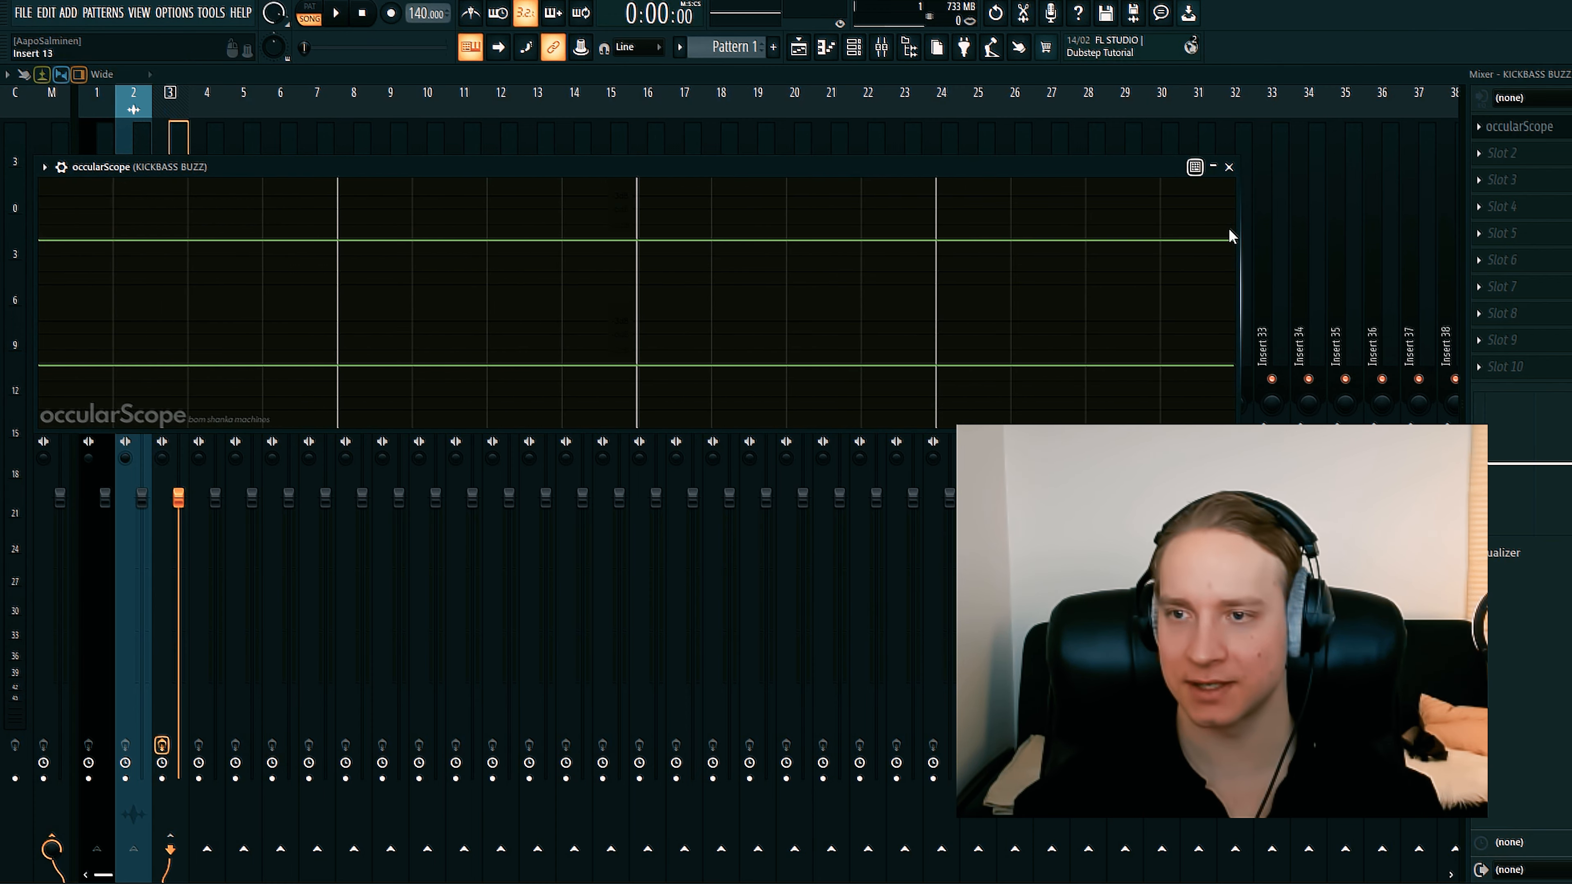
pyautogui.moveTo(635, 164); pyautogui.dragTo(918, 188)
pyautogui.press('space')
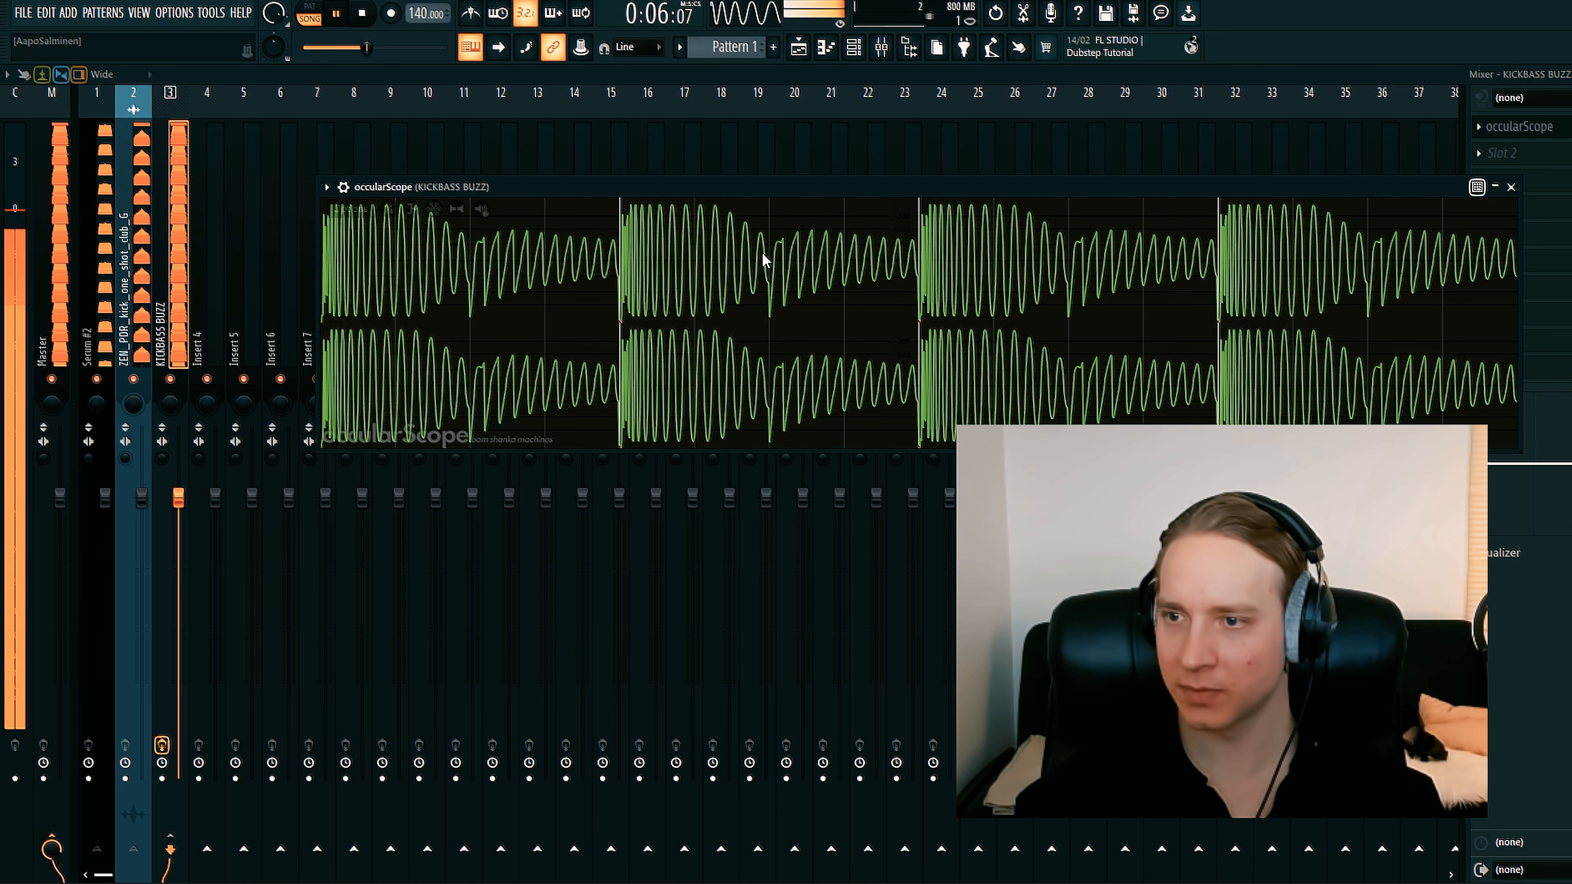
pyautogui.press('space')
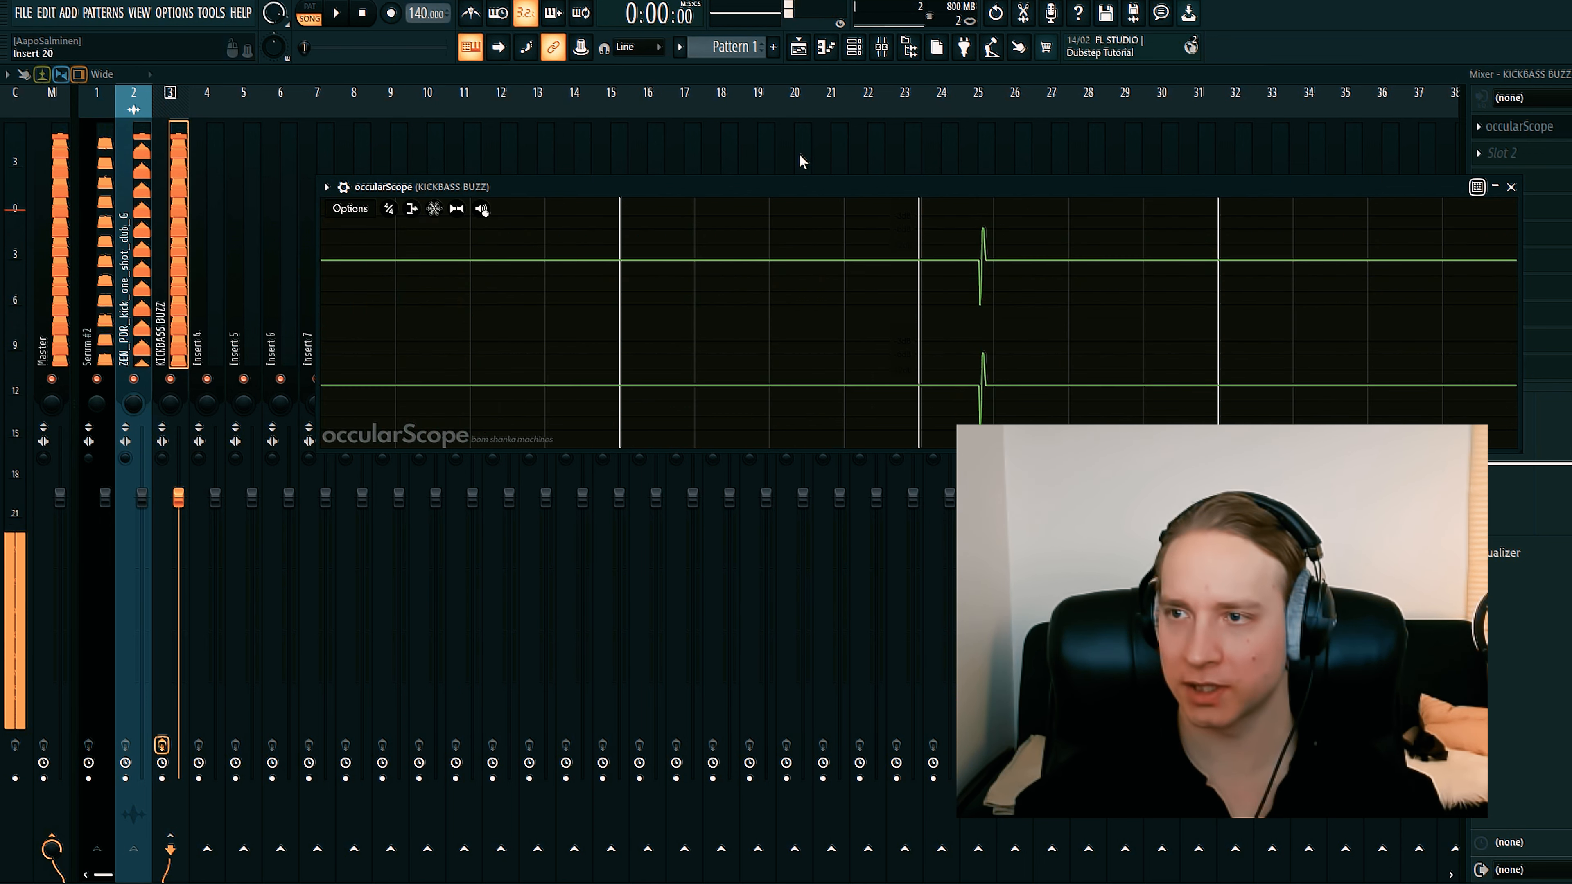
# - Insert Kickstart 2 in slot 10 of the Serum #2 track and shift its 1/4 ducking curve slightly later during playback
pyautogui.click(97, 232)
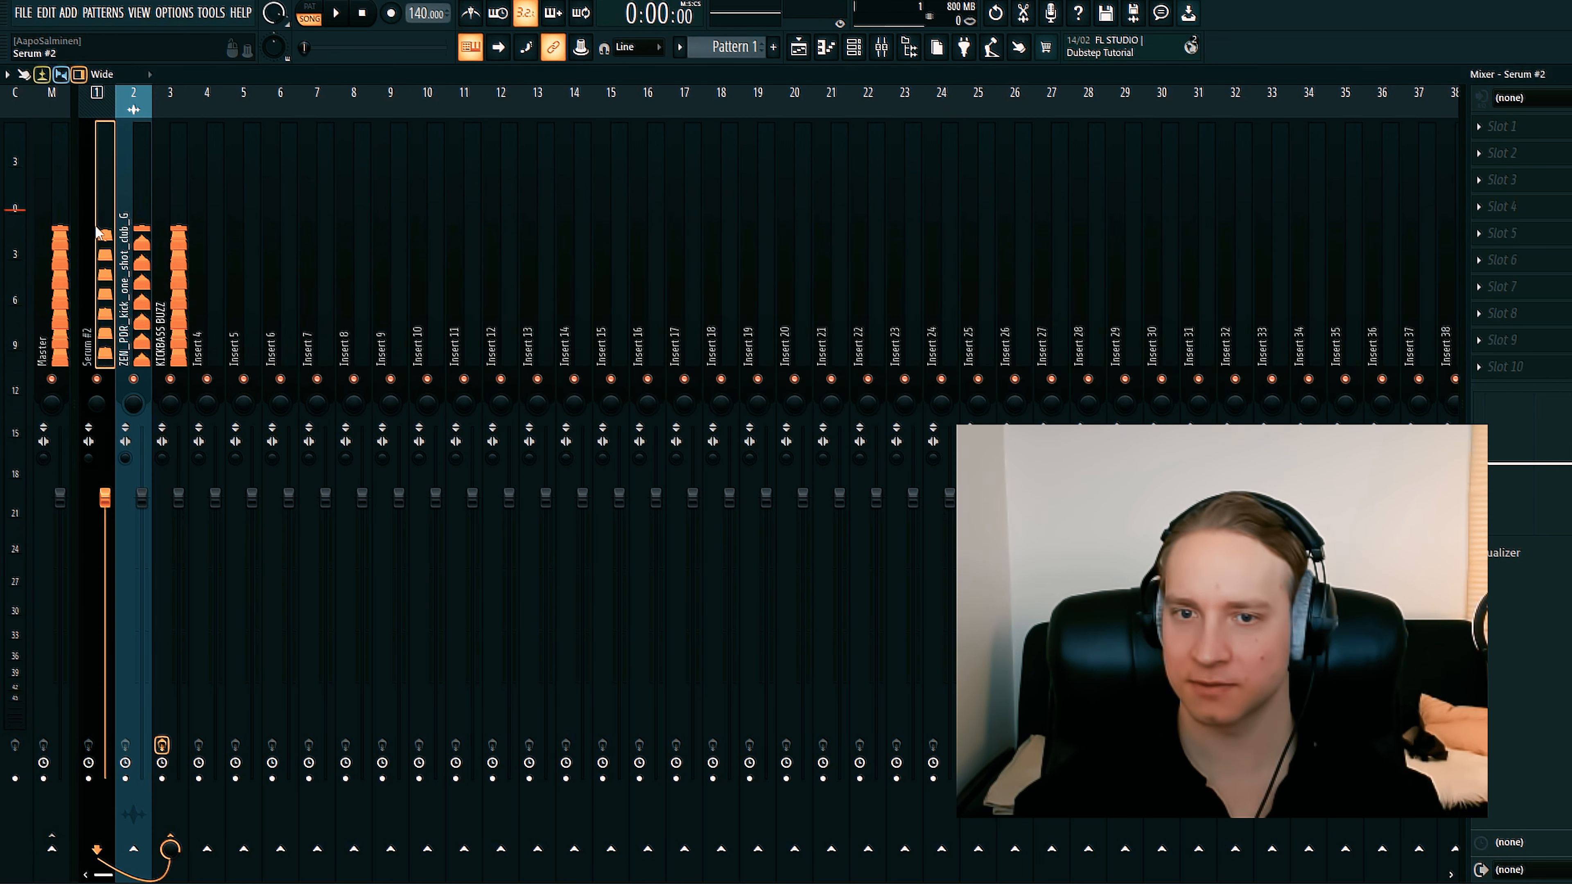
pyautogui.click(1477, 129)
pyautogui.click(1566, 132)
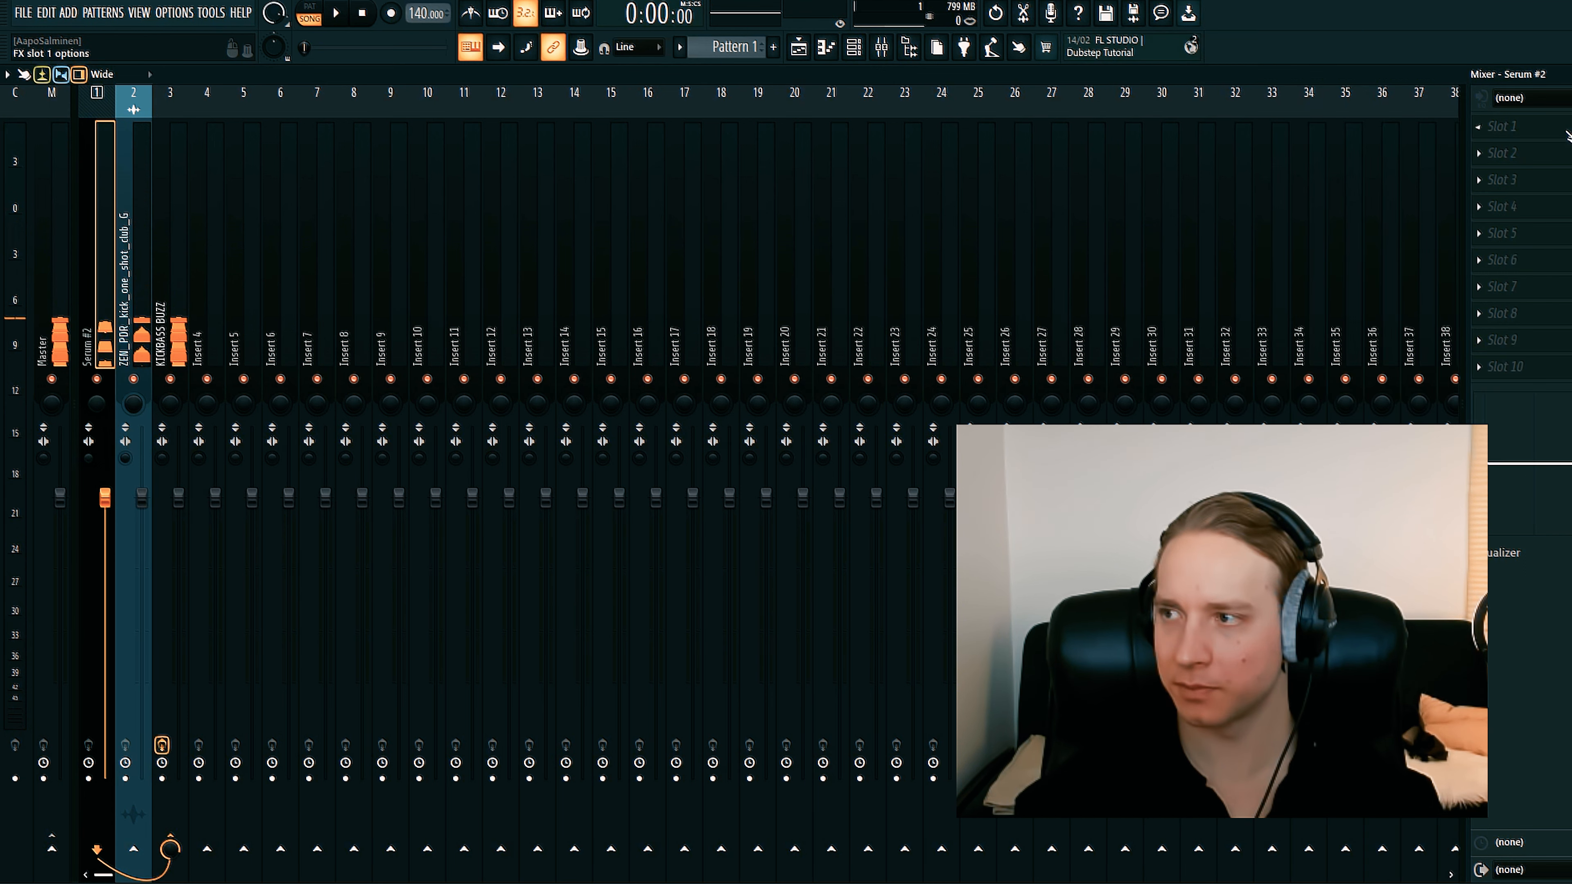
pyautogui.click(1479, 366)
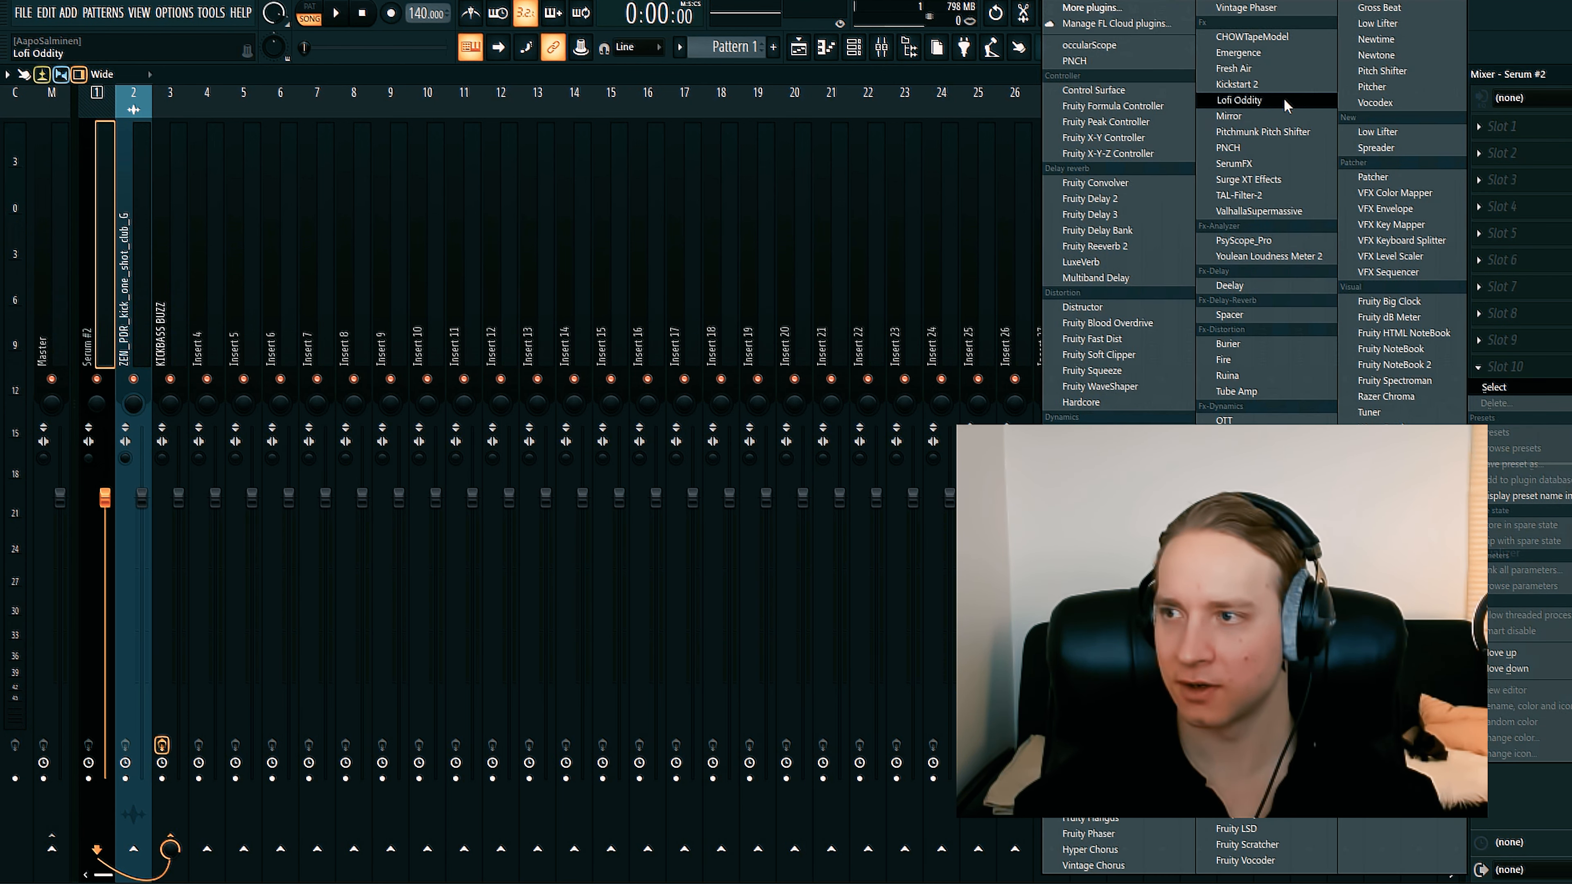
pyautogui.click(1280, 87)
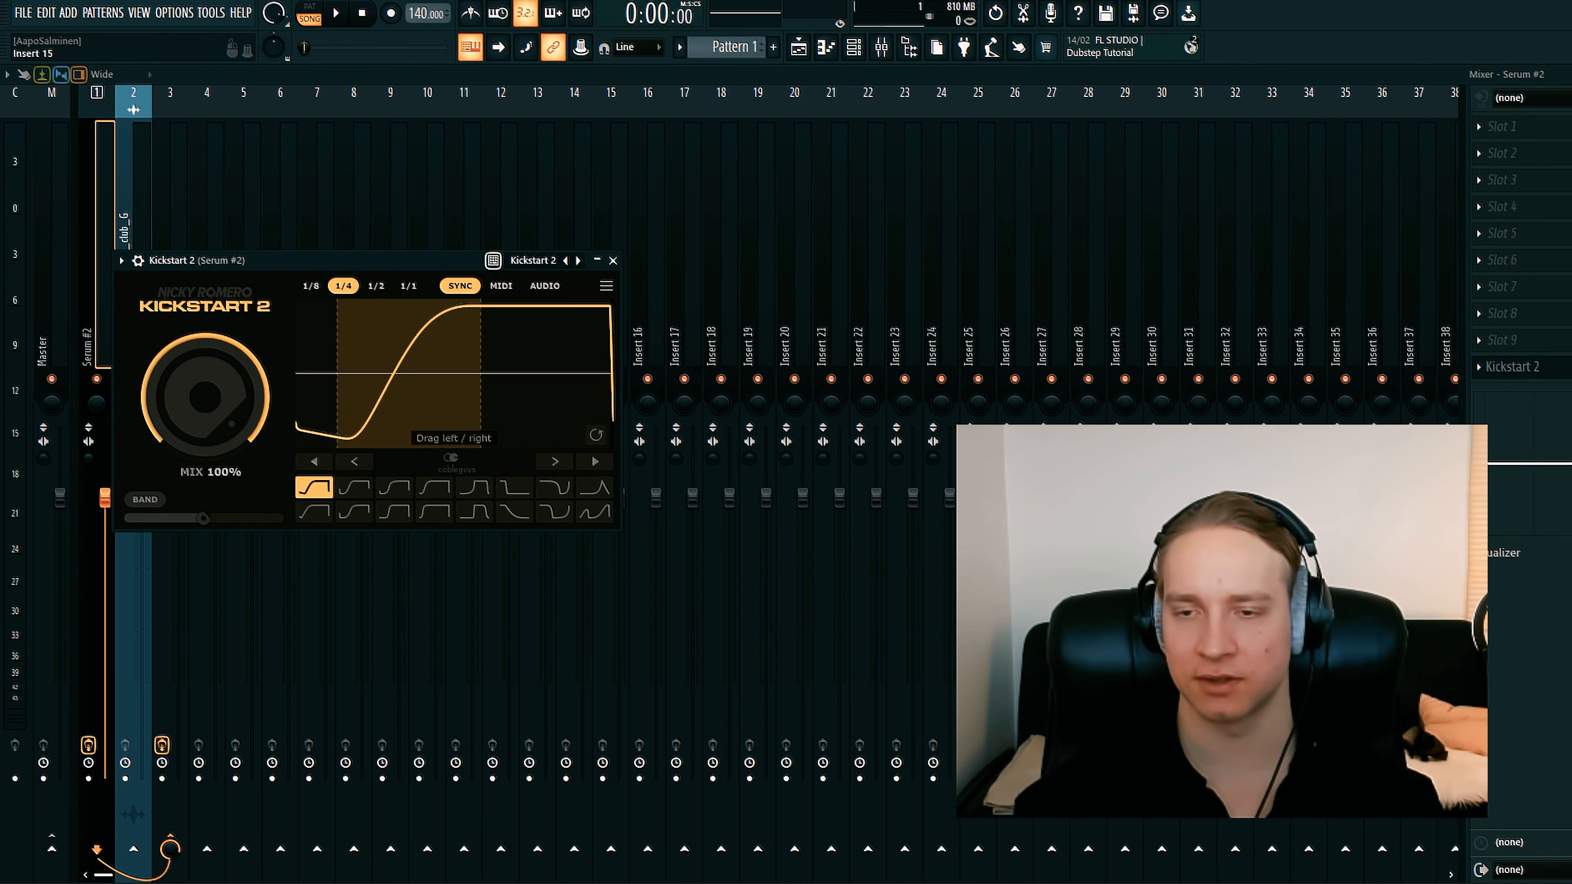
pyautogui.press('space')
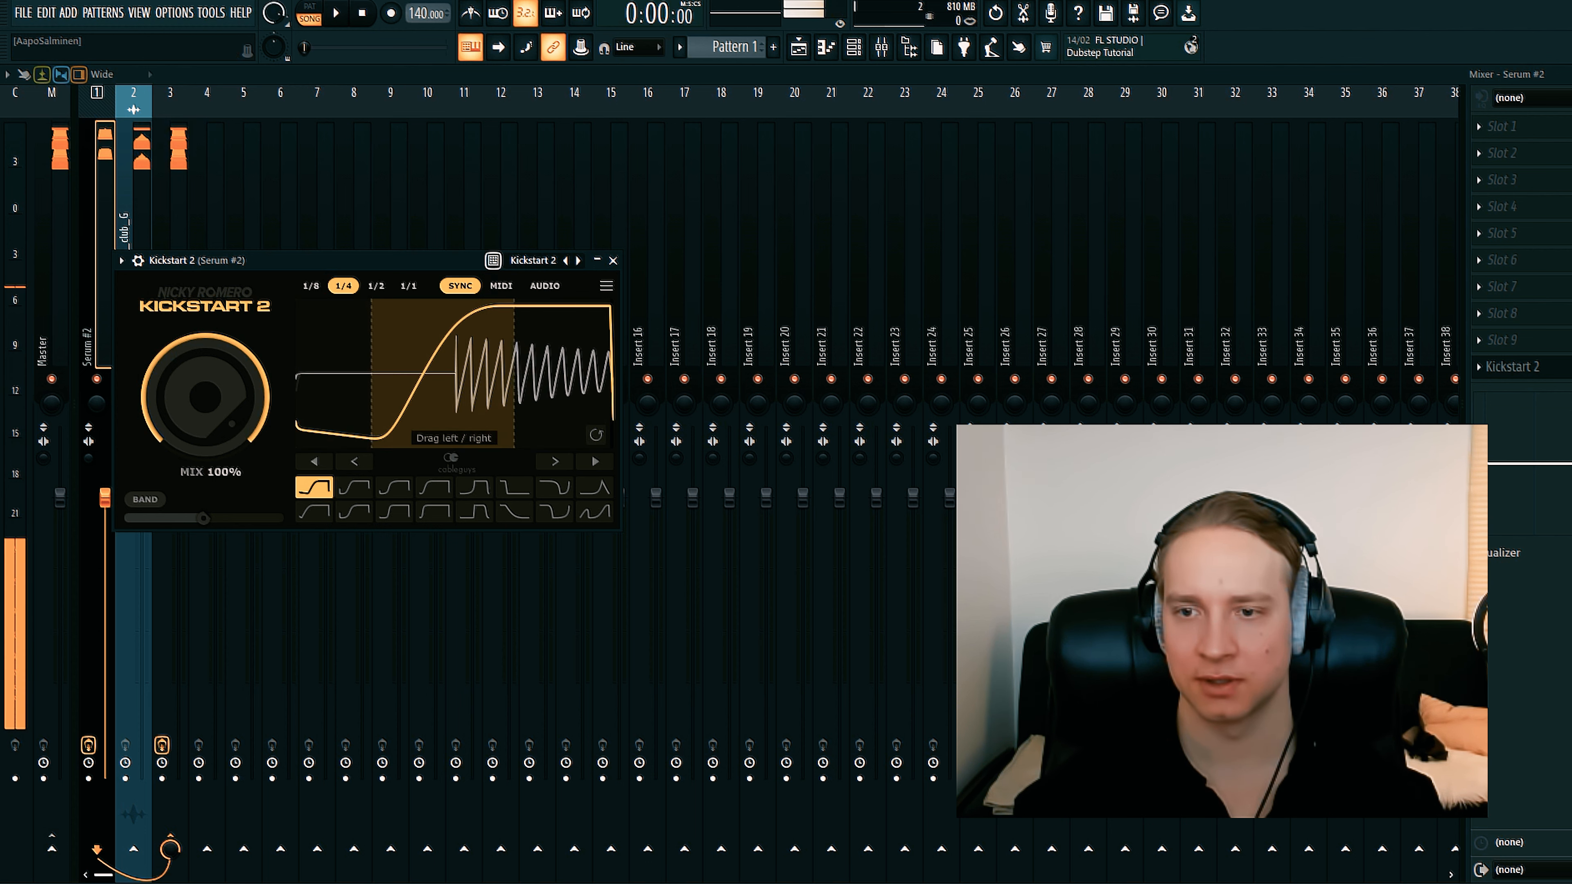
pyautogui.press('space')
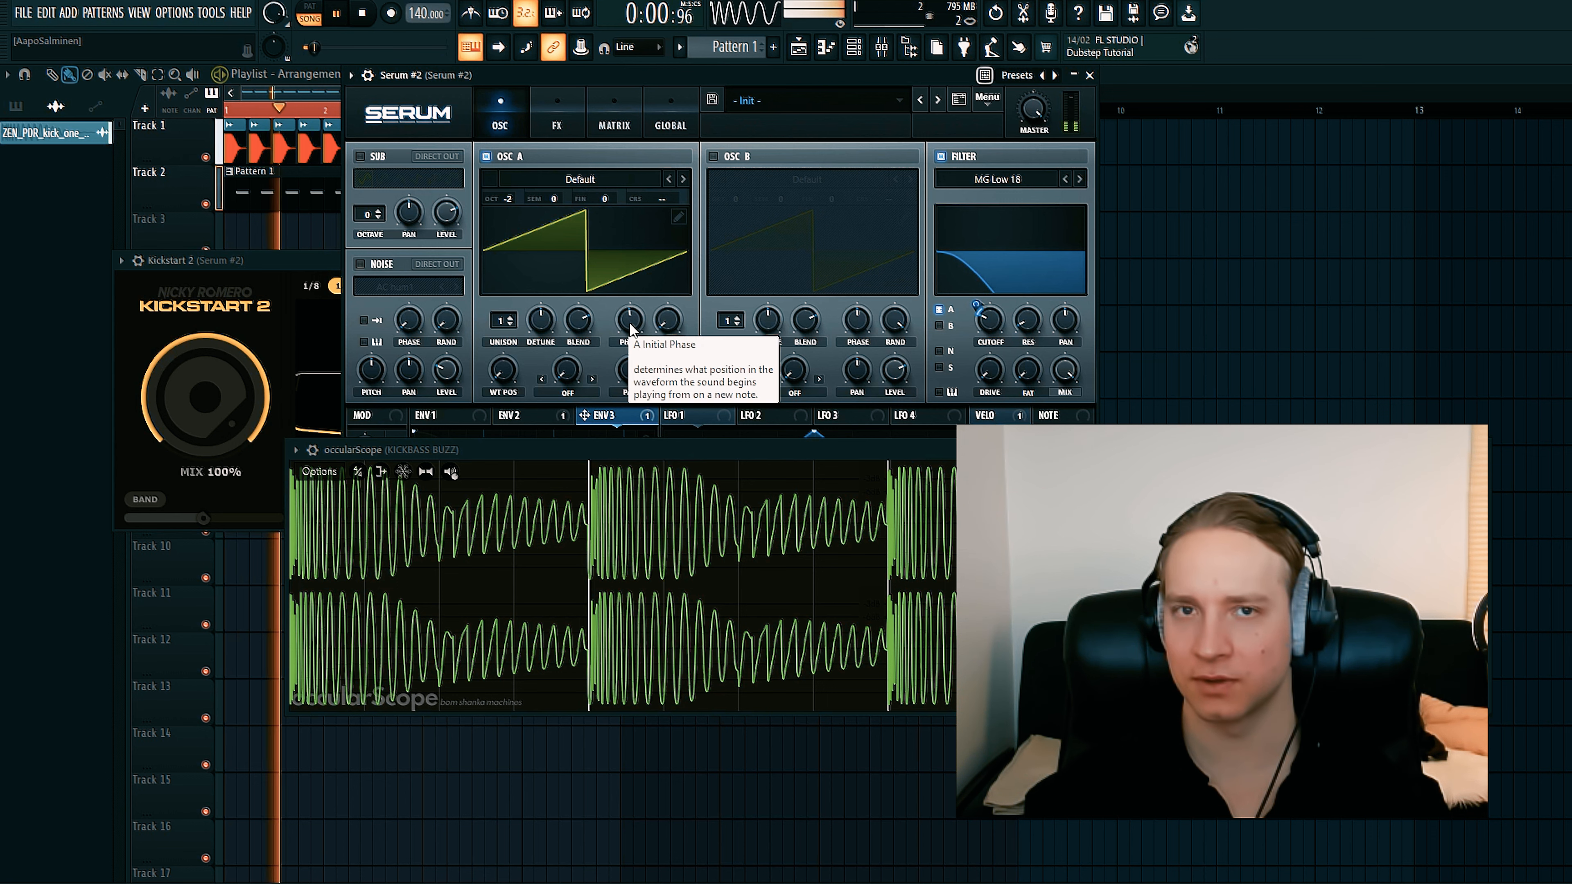
# - Set oscillator A's initial phase to 0 degrees while comparing the waveform on the scope
pyautogui.moveTo(634, 321); pyautogui.dragTo(678, 505)
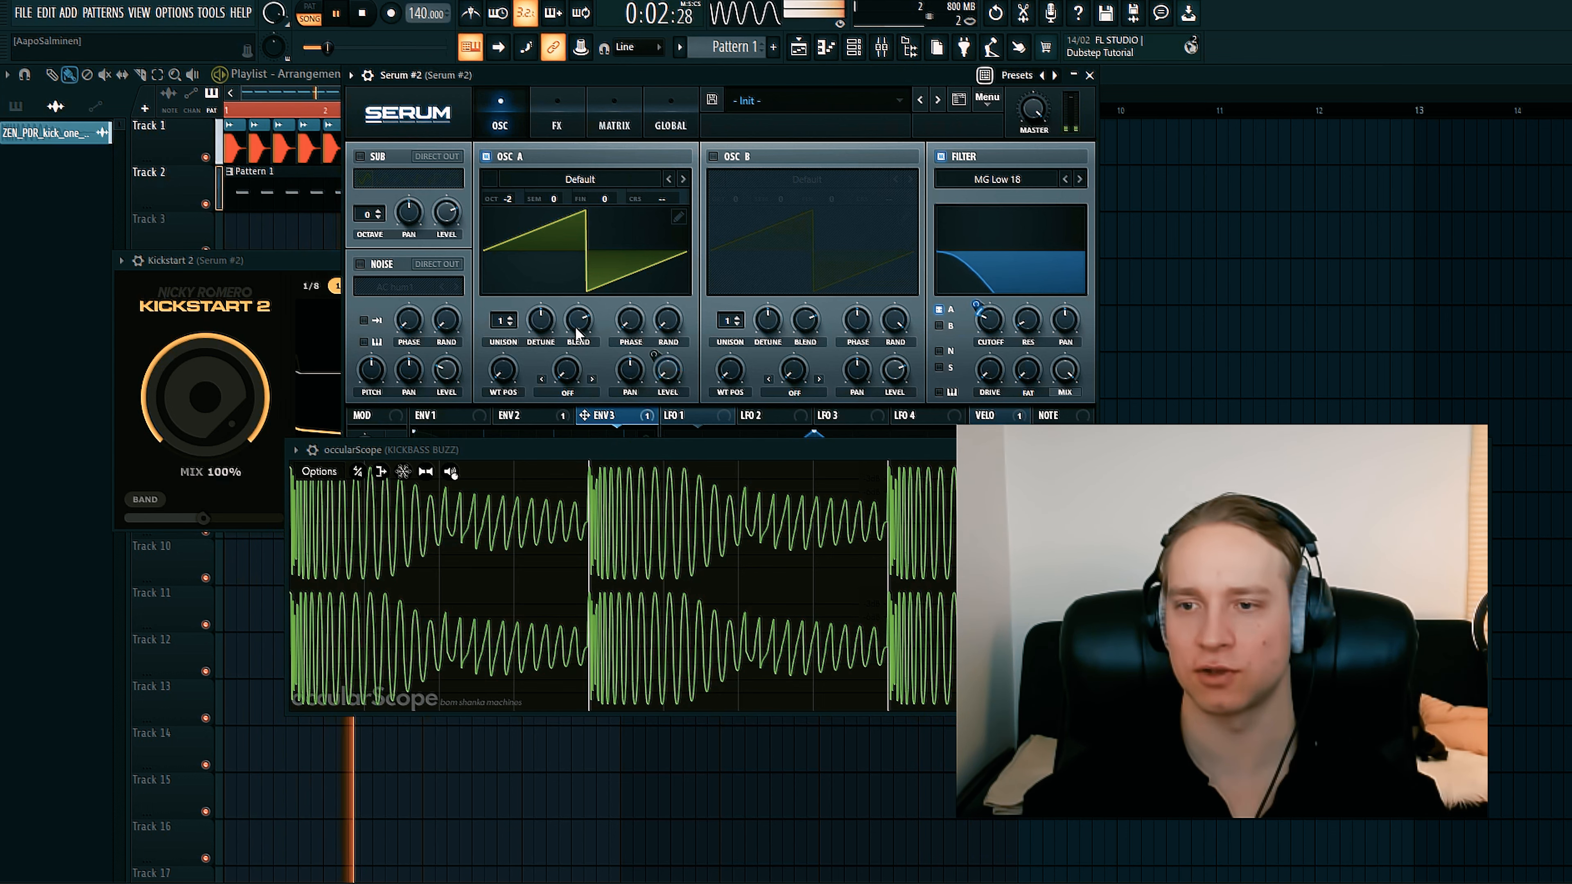
pyautogui.moveTo(641, 365)
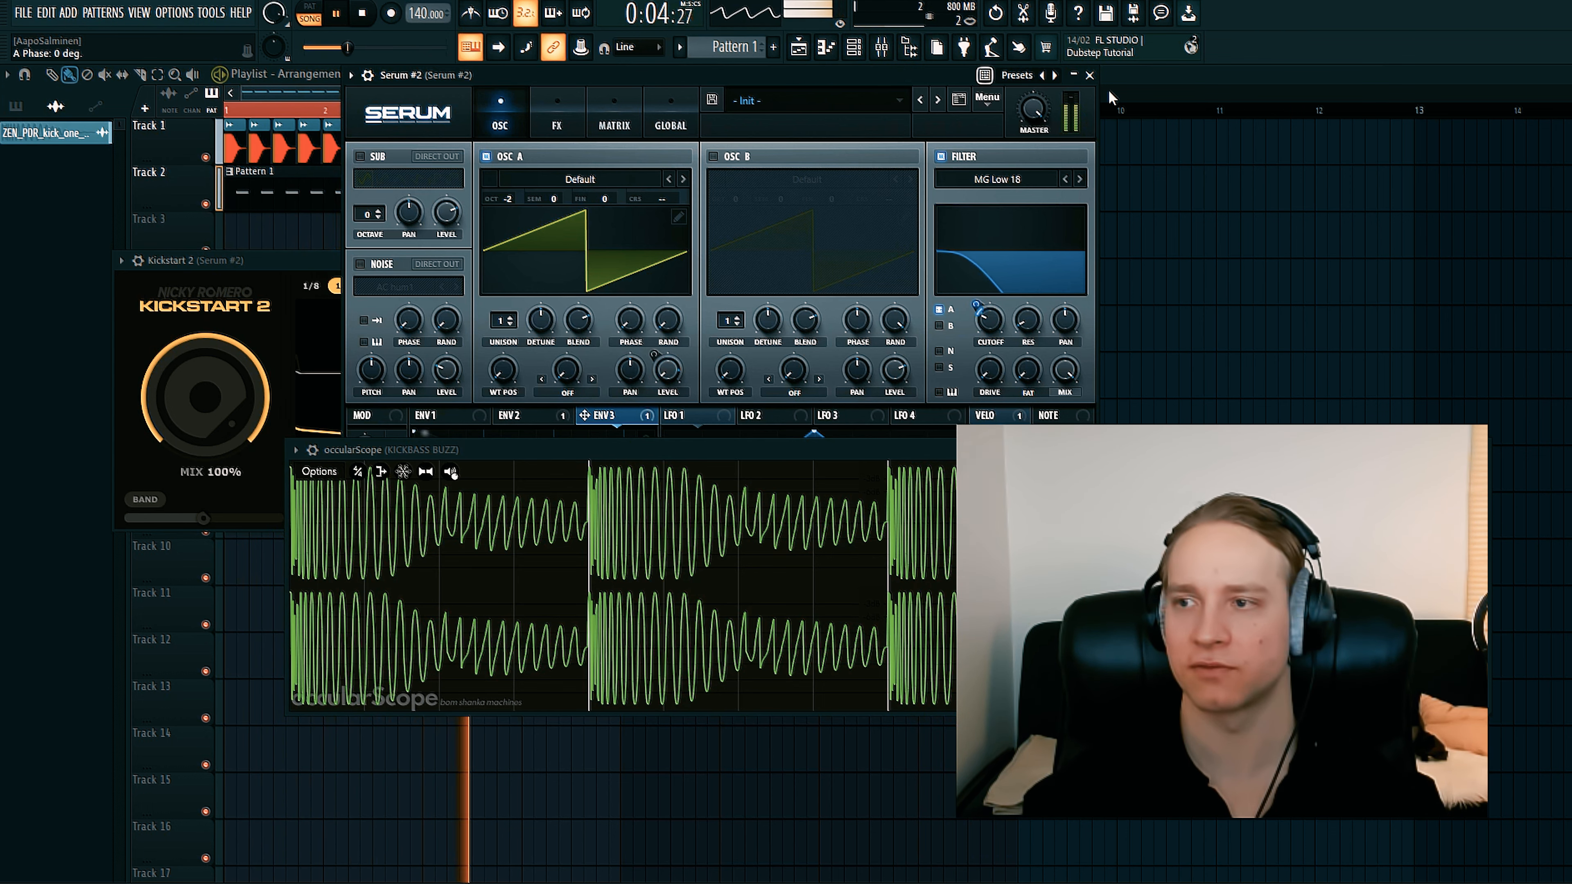
pyautogui.click(1074, 75)
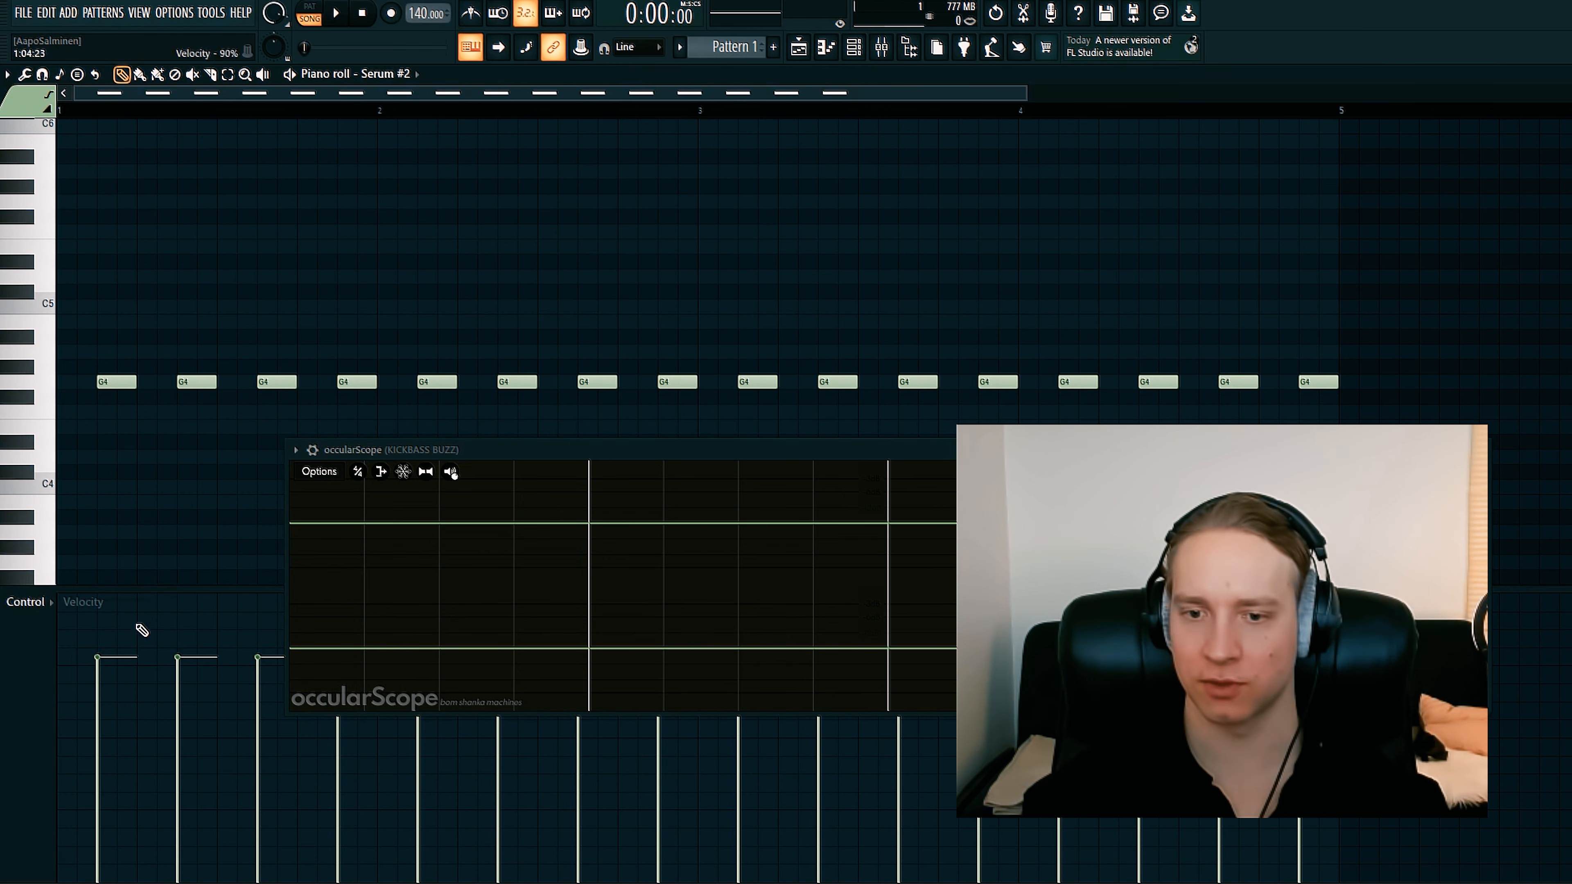
# - Raise the velocity of all the G4 bass notes to the maximum in the piano roll
pyautogui.click(1489, 462)
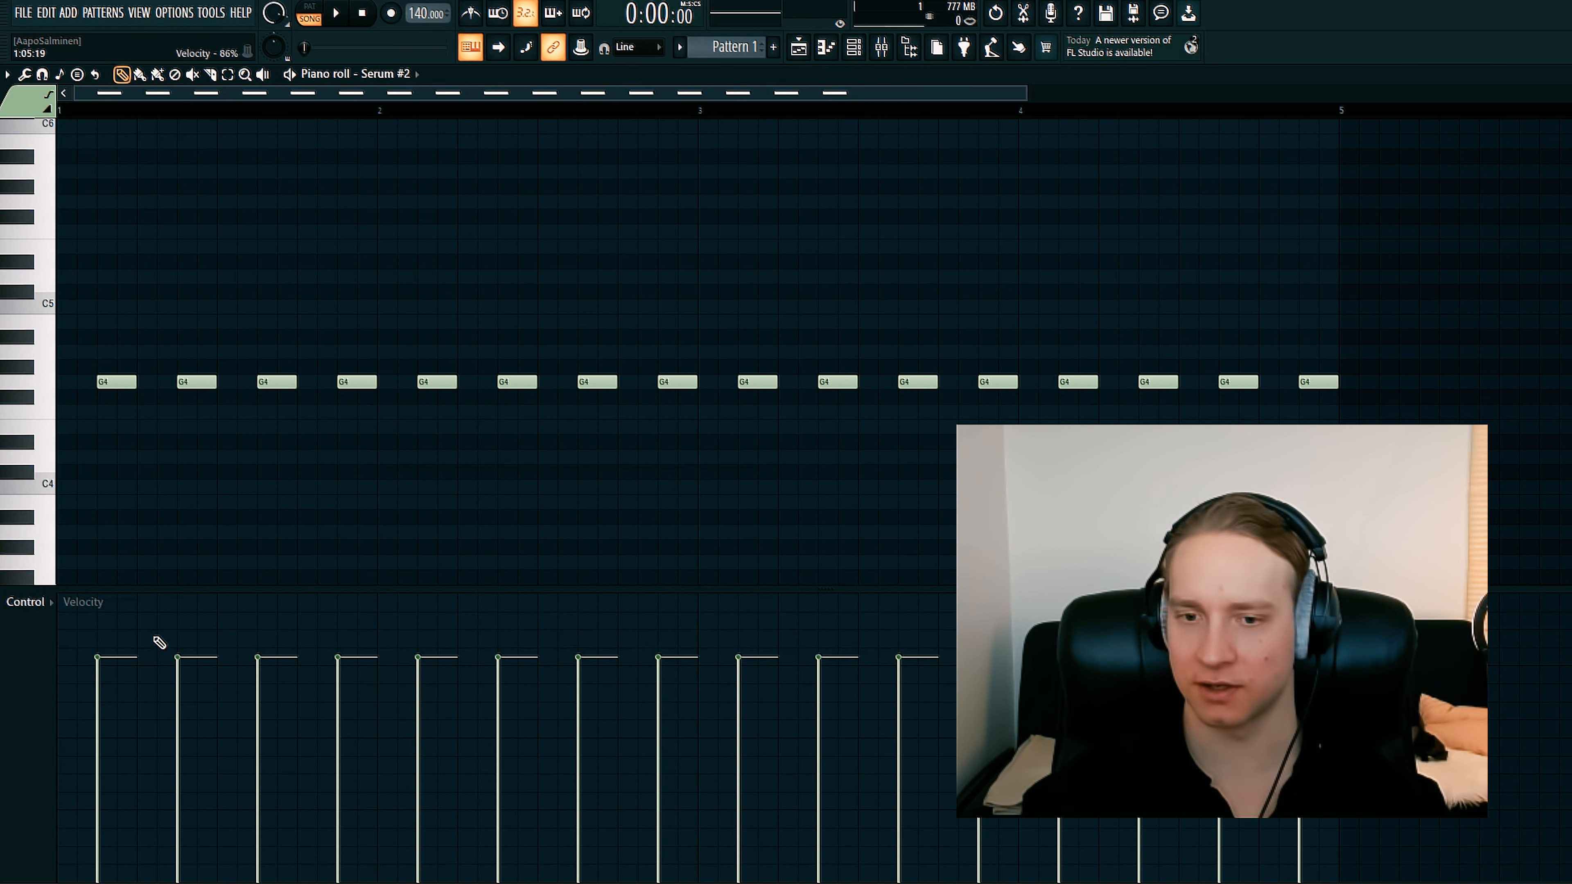
pyautogui.moveTo(113, 598); pyautogui.dragTo(1328, 588)
pyautogui.moveTo(1009, 410)
pyautogui.mouseDown()
pyautogui.moveTo(983, 130)
pyautogui.moveTo(948, 106)
pyautogui.moveTo(782, 253)
pyautogui.mouseUp()
# - Shorten the second bass note to half its length and listen to the pattern
pyautogui.scroll(3, 782, 254)
pyautogui.press('space')
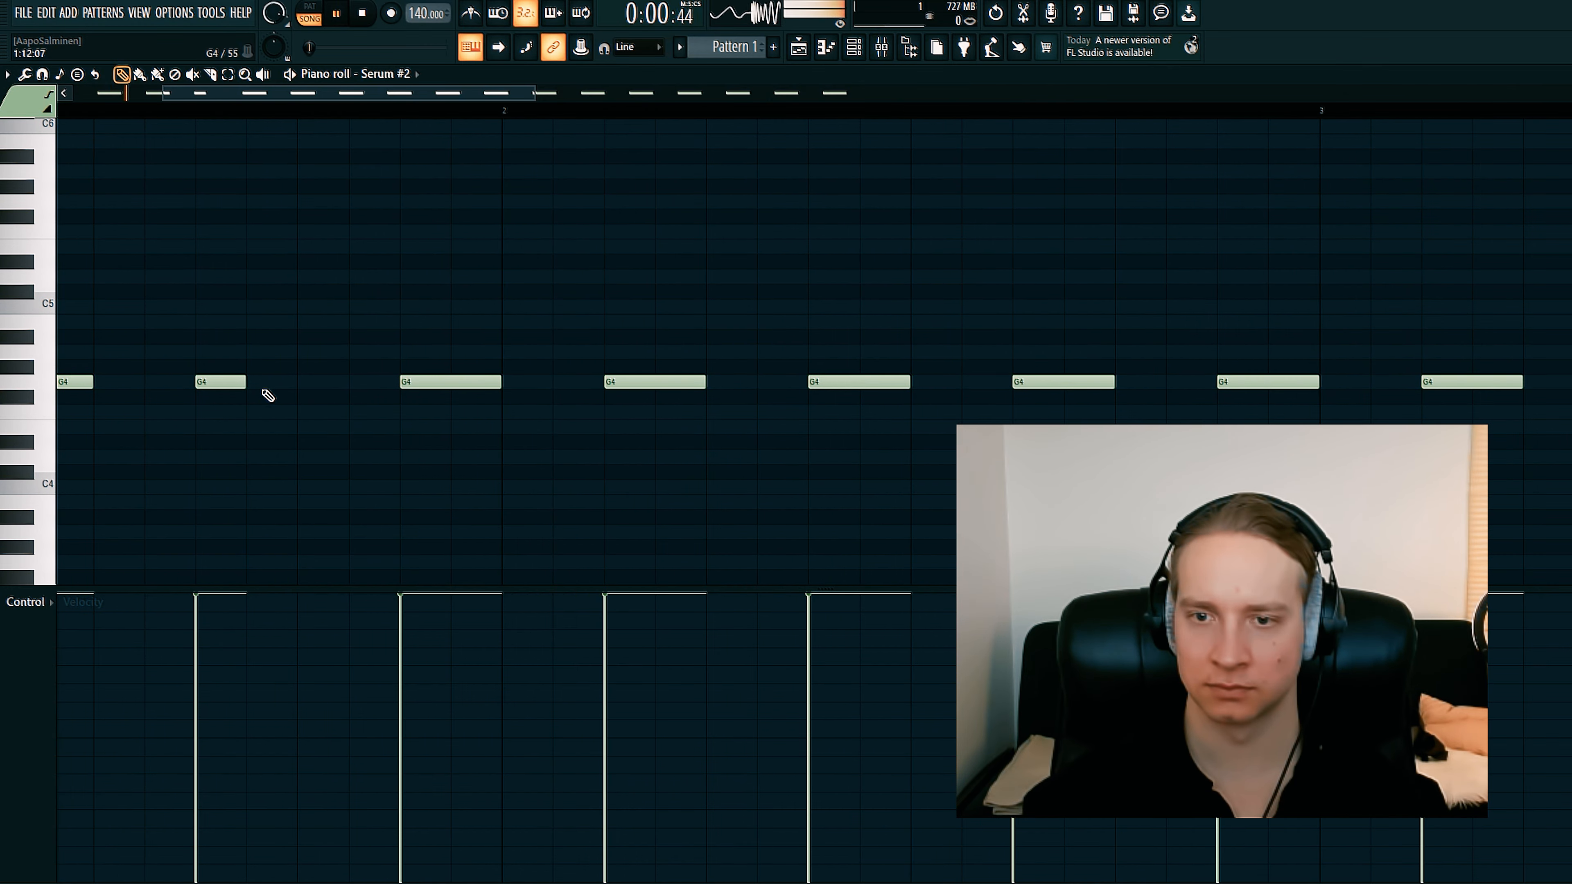
pyautogui.click(266, 383)
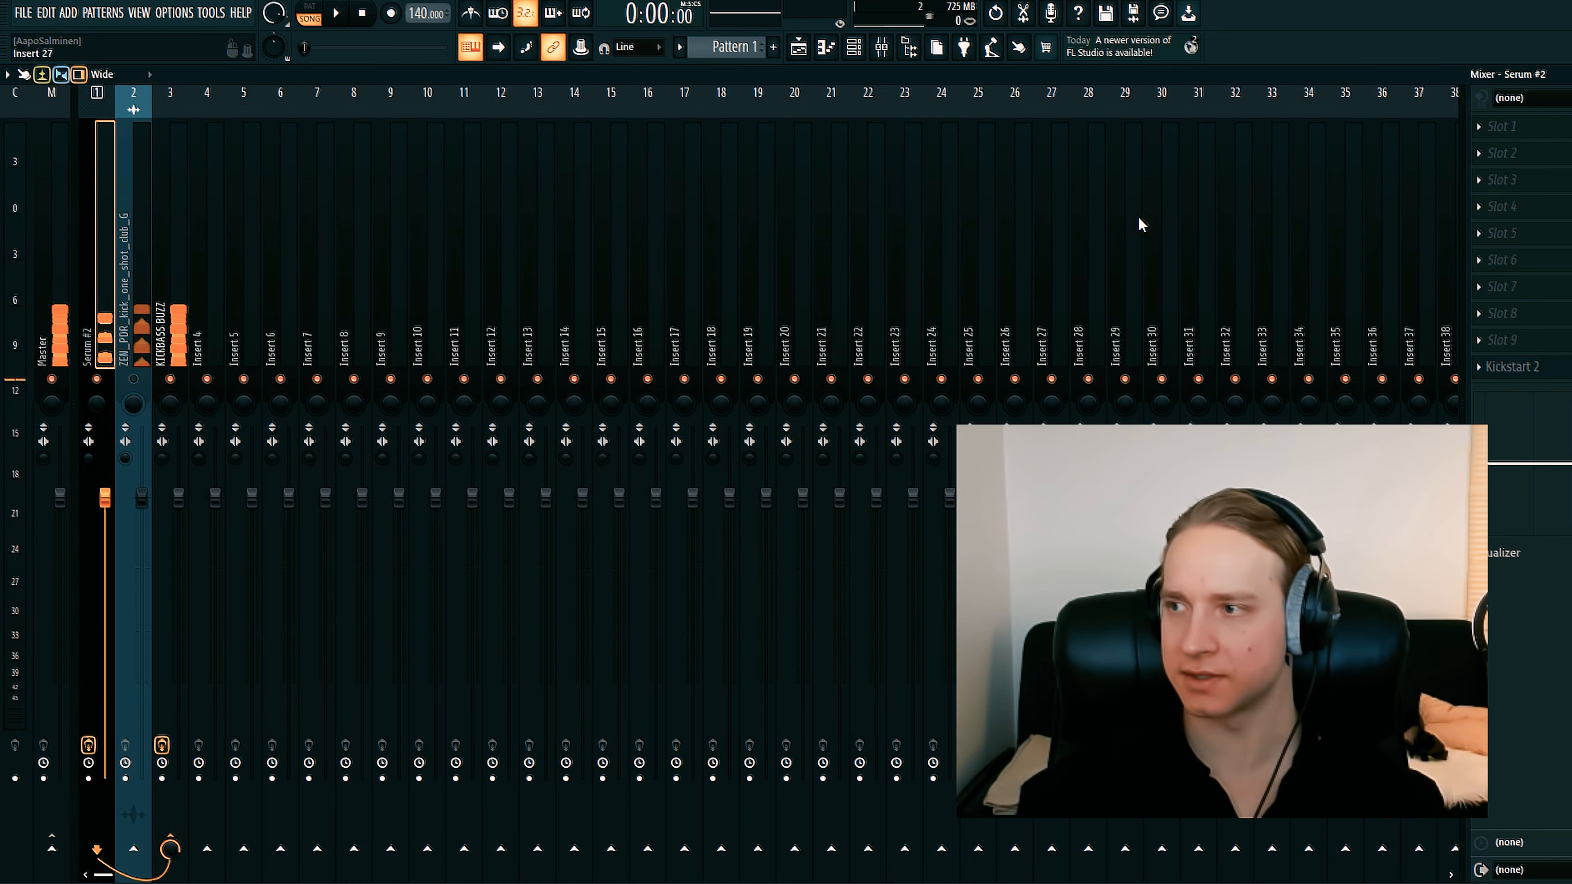
# - Insert Tube Amp in slot 1 of the Serum #2 mixer track and move its window clear of the first tracks
pyautogui.click(1510, 125)
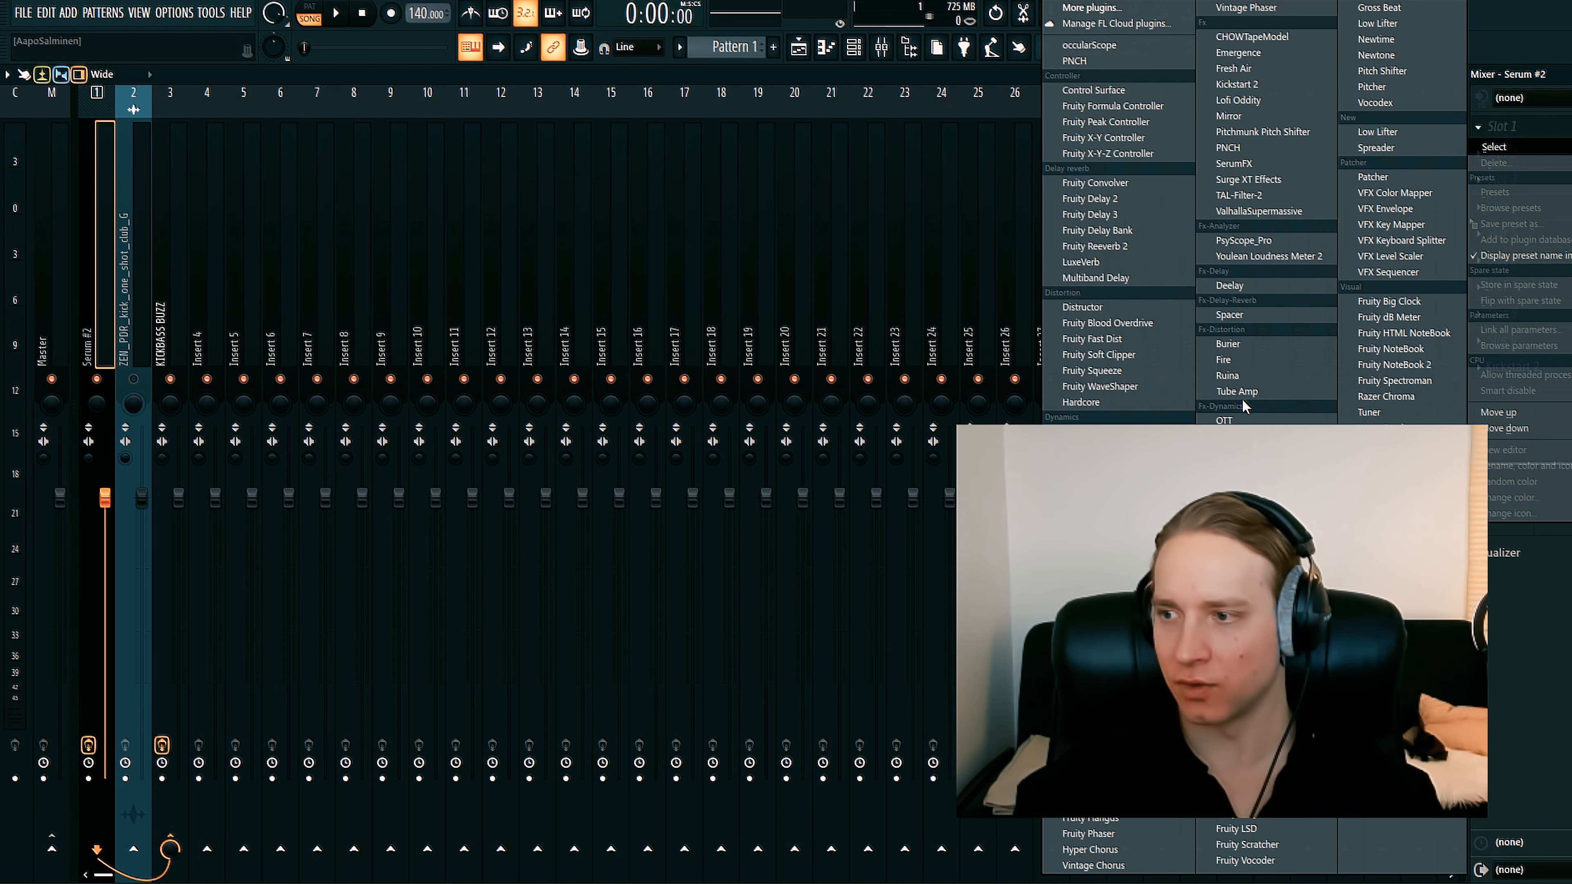
pyautogui.click(1233, 390)
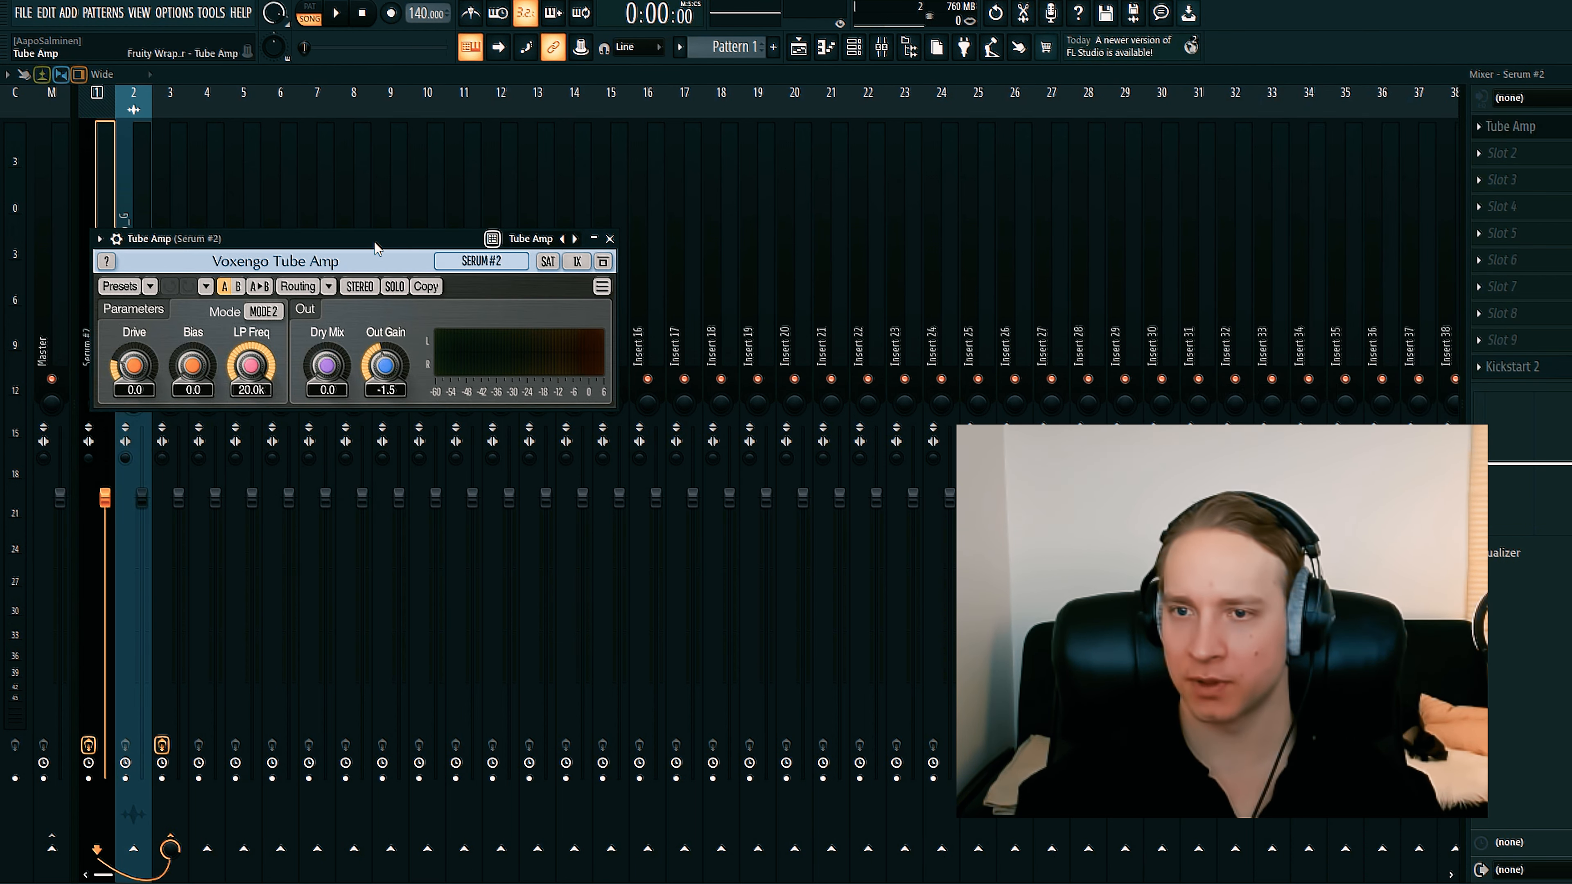
pyautogui.moveTo(374, 245); pyautogui.dragTo(609, 205)
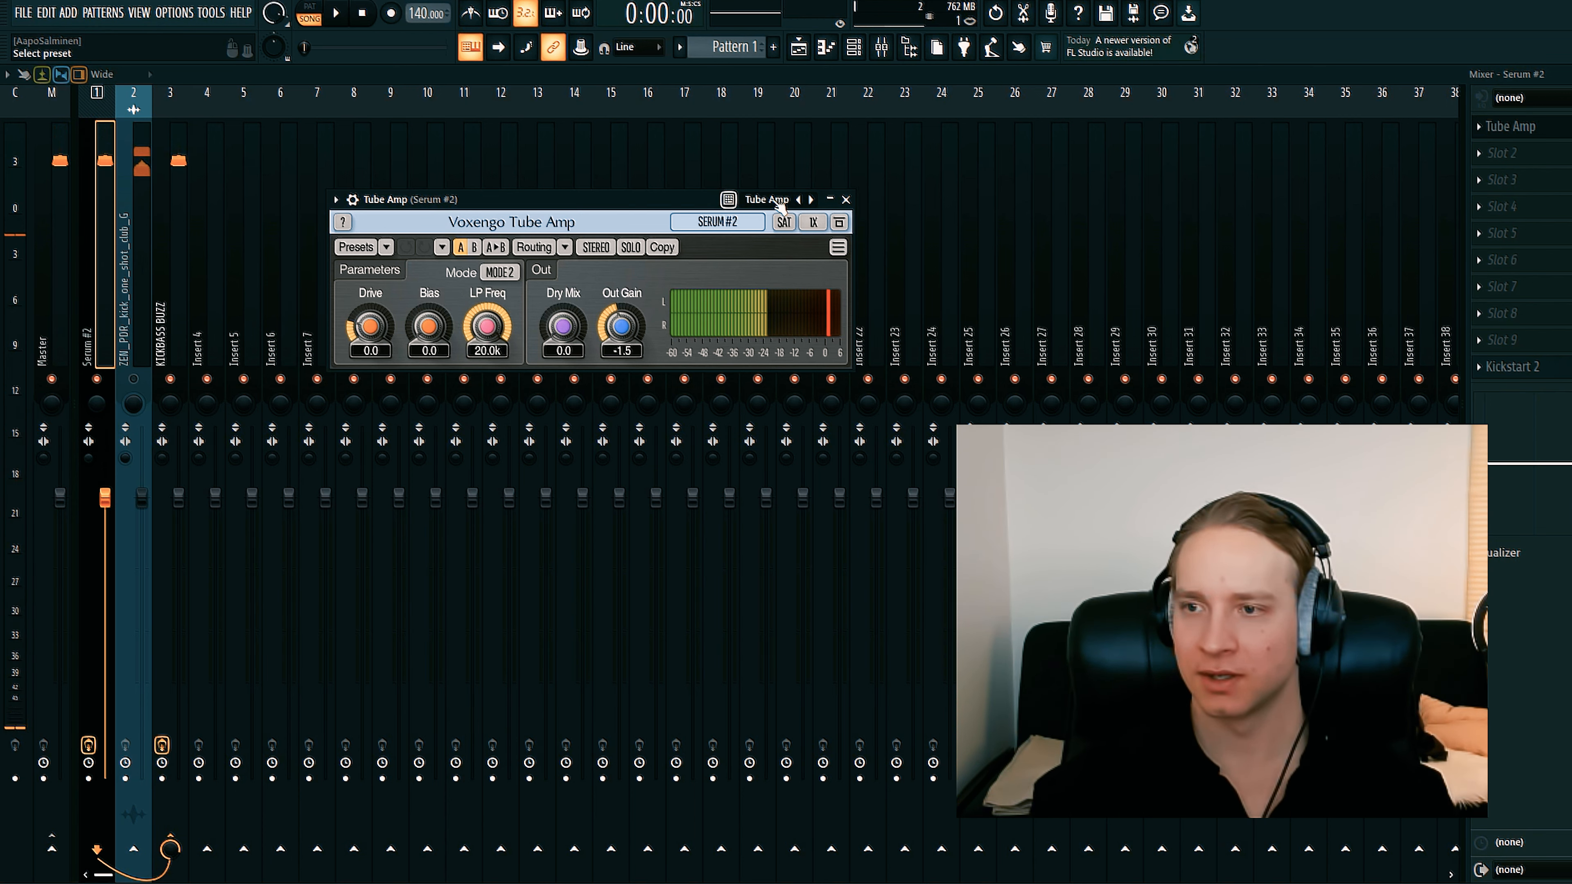
# - Load Tube Amp's Mid Warmness preset and set drive to -1.0, bias to 84.6 and LP Freq to 8.89k
pyautogui.click(734, 201)
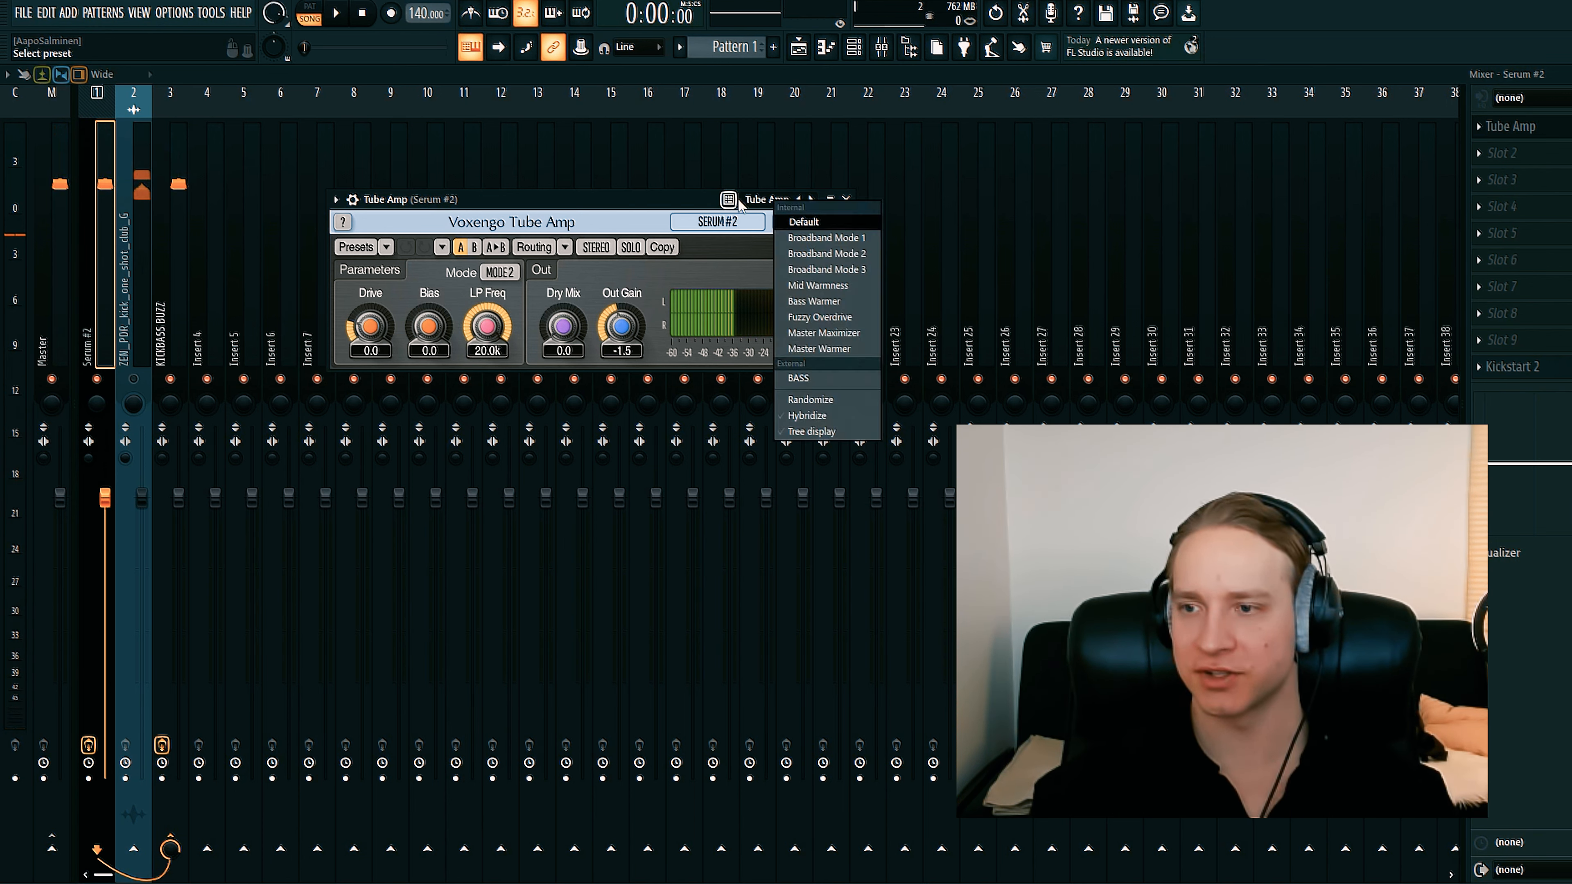
pyautogui.click(809, 285)
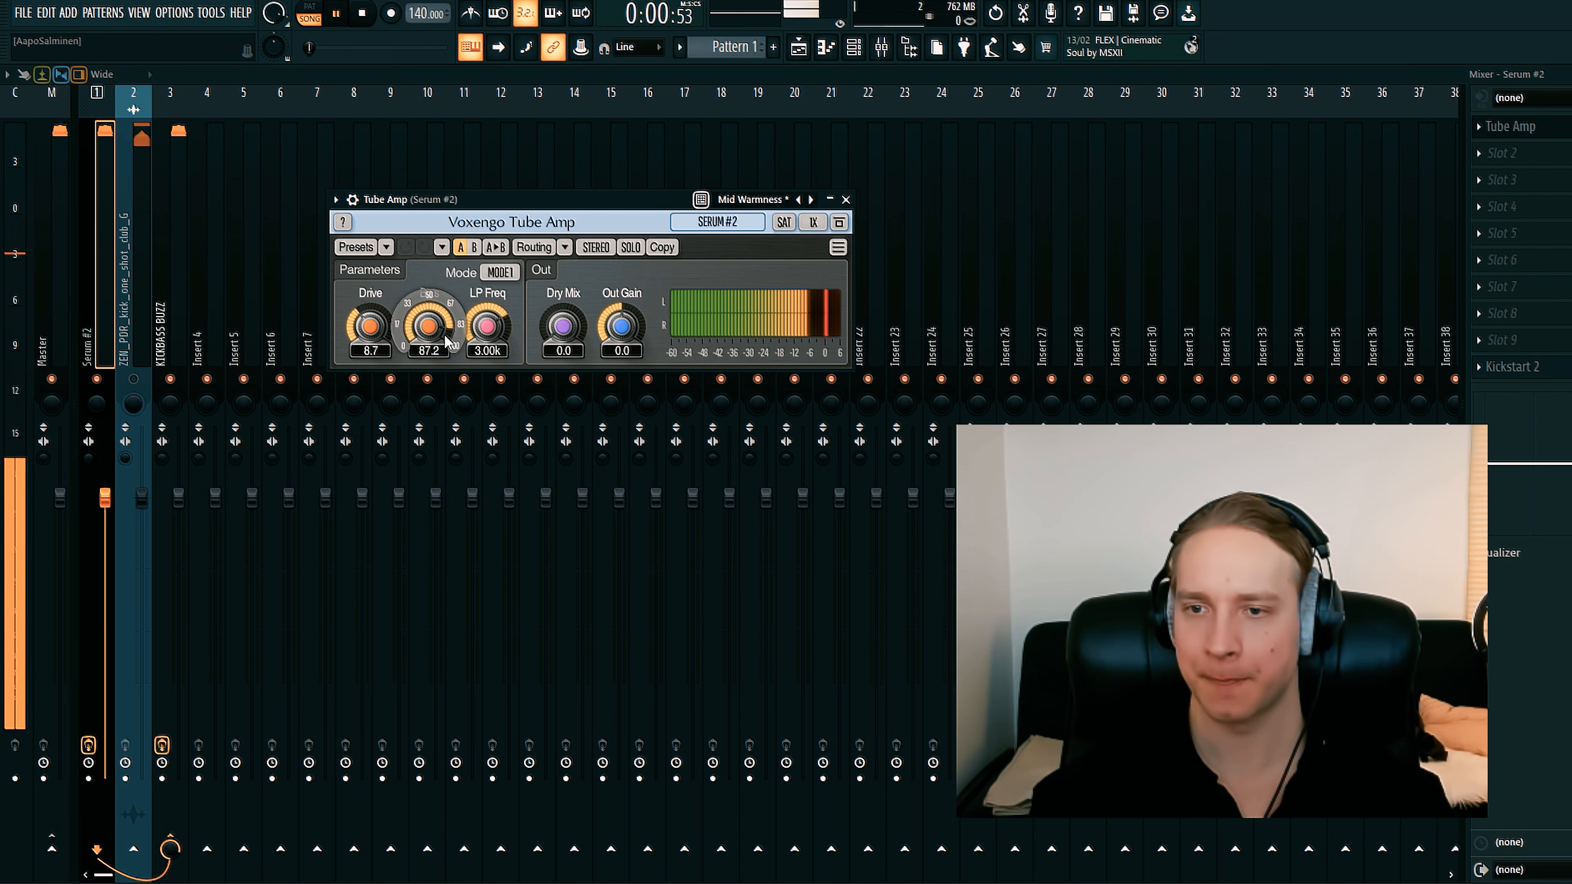
pyautogui.moveTo(436, 335); pyautogui.dragTo(375, 267)
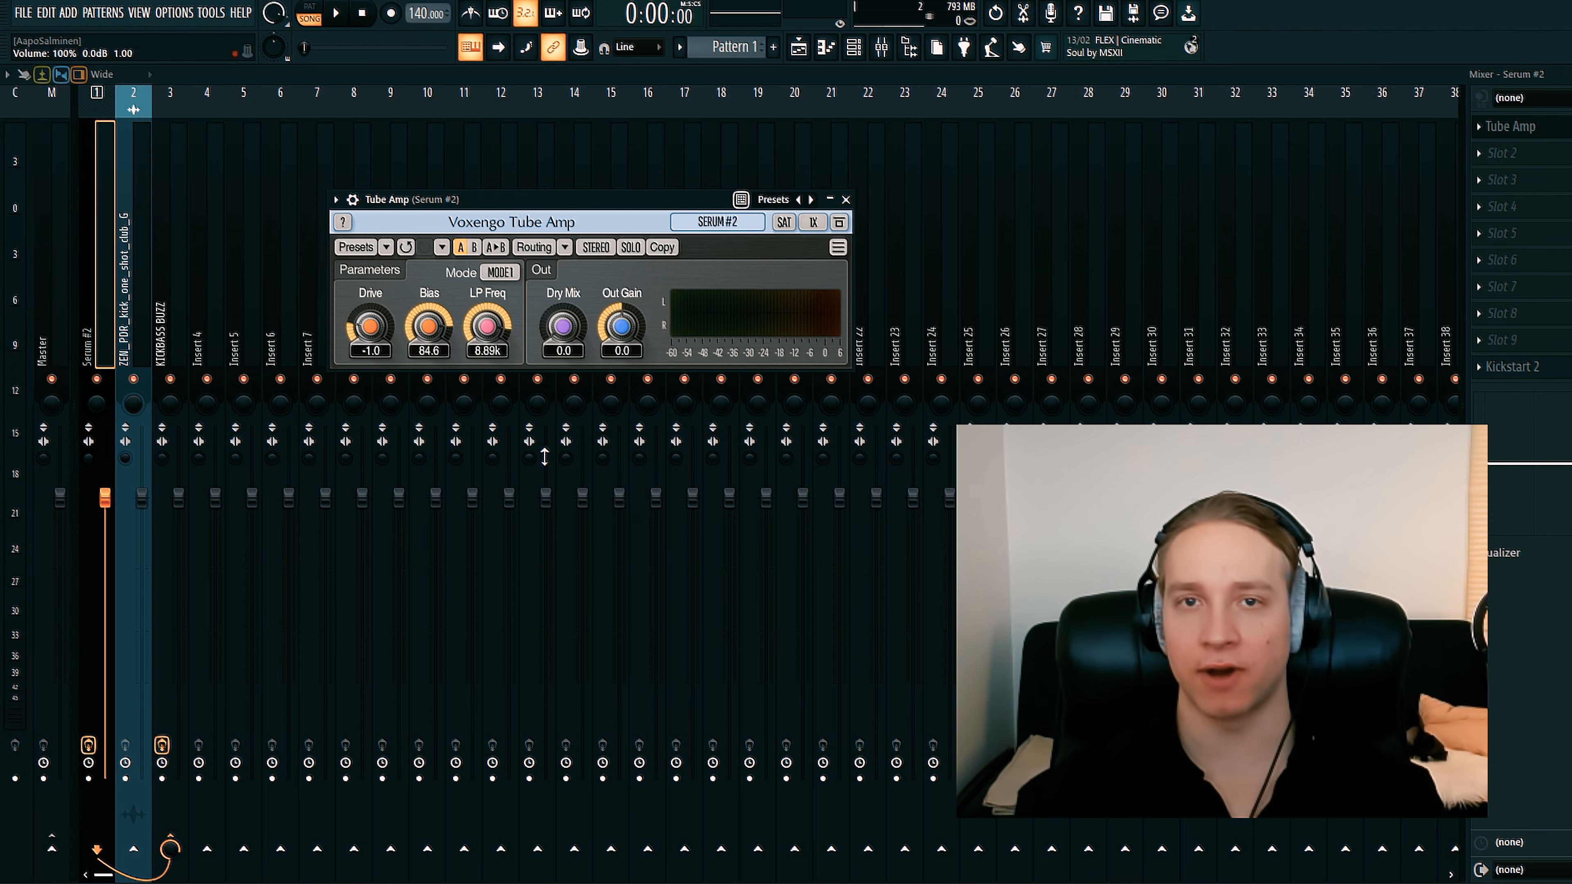
# - Move Tube Amp to slot 2 of the Serum #2 mixer track, then insert OTT ahead of it with depth set to 5%
pyautogui.click(846, 199)
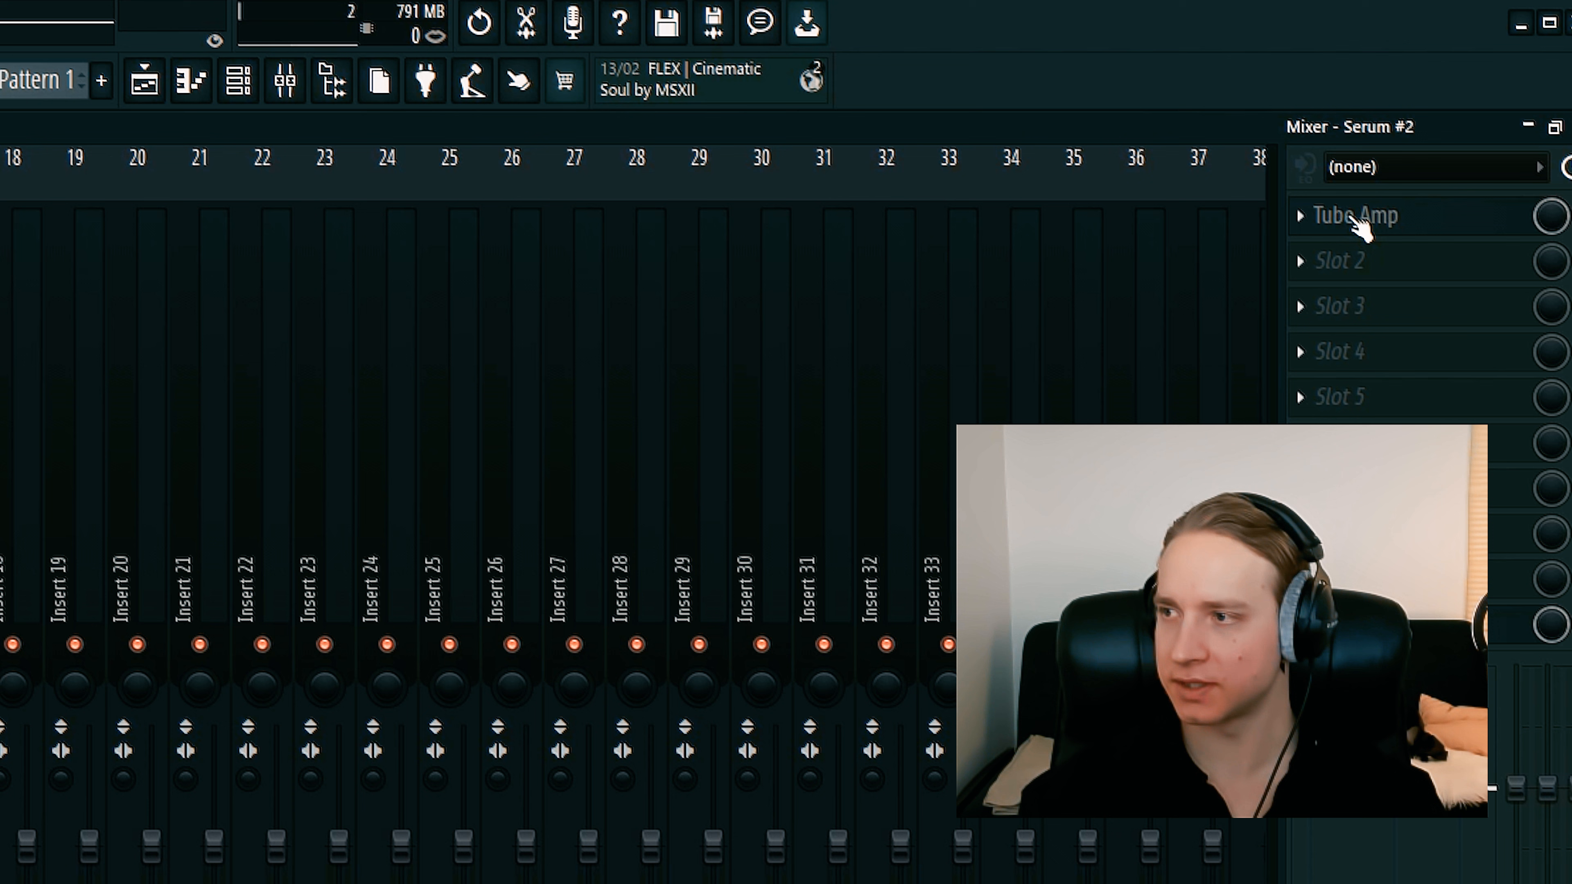
pyautogui.moveTo(1367, 235); pyautogui.dragTo(1368, 253)
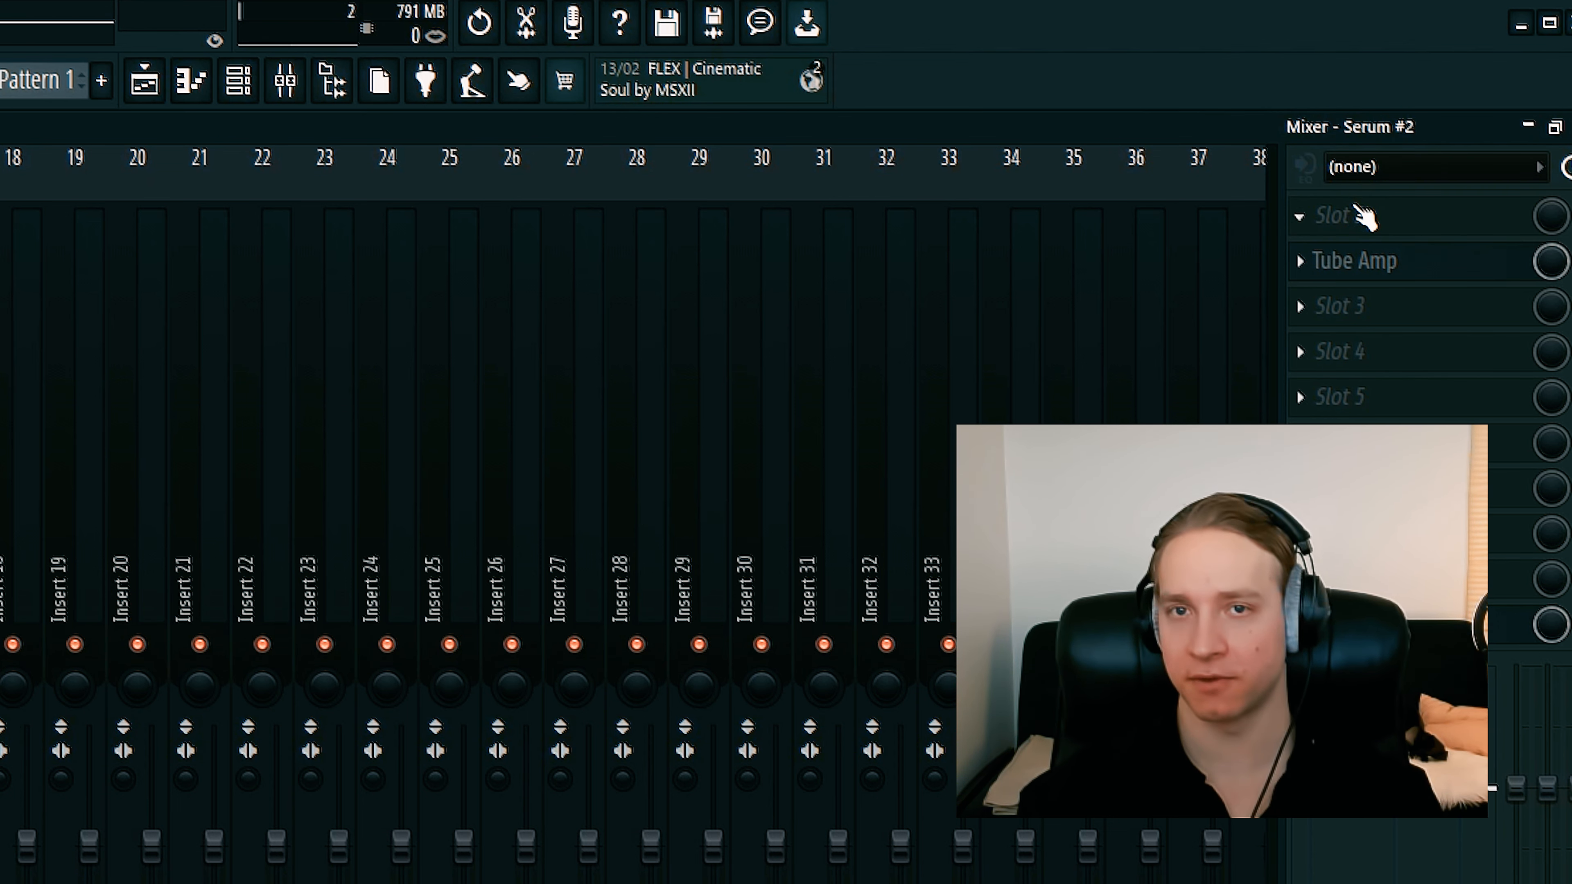
pyautogui.click(1358, 214)
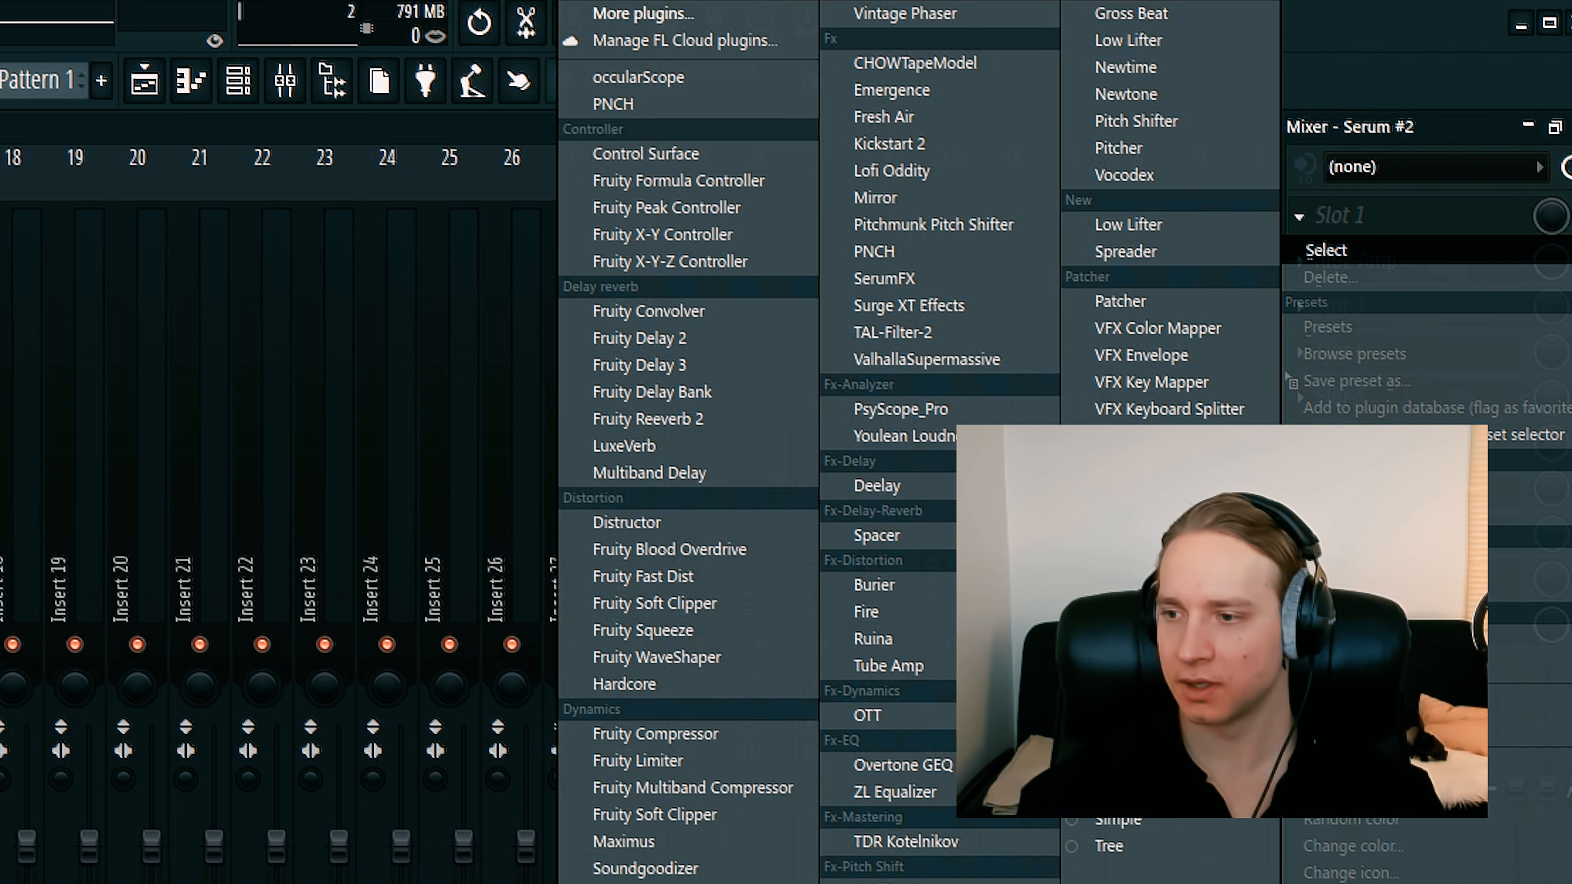
pyautogui.click(872, 715)
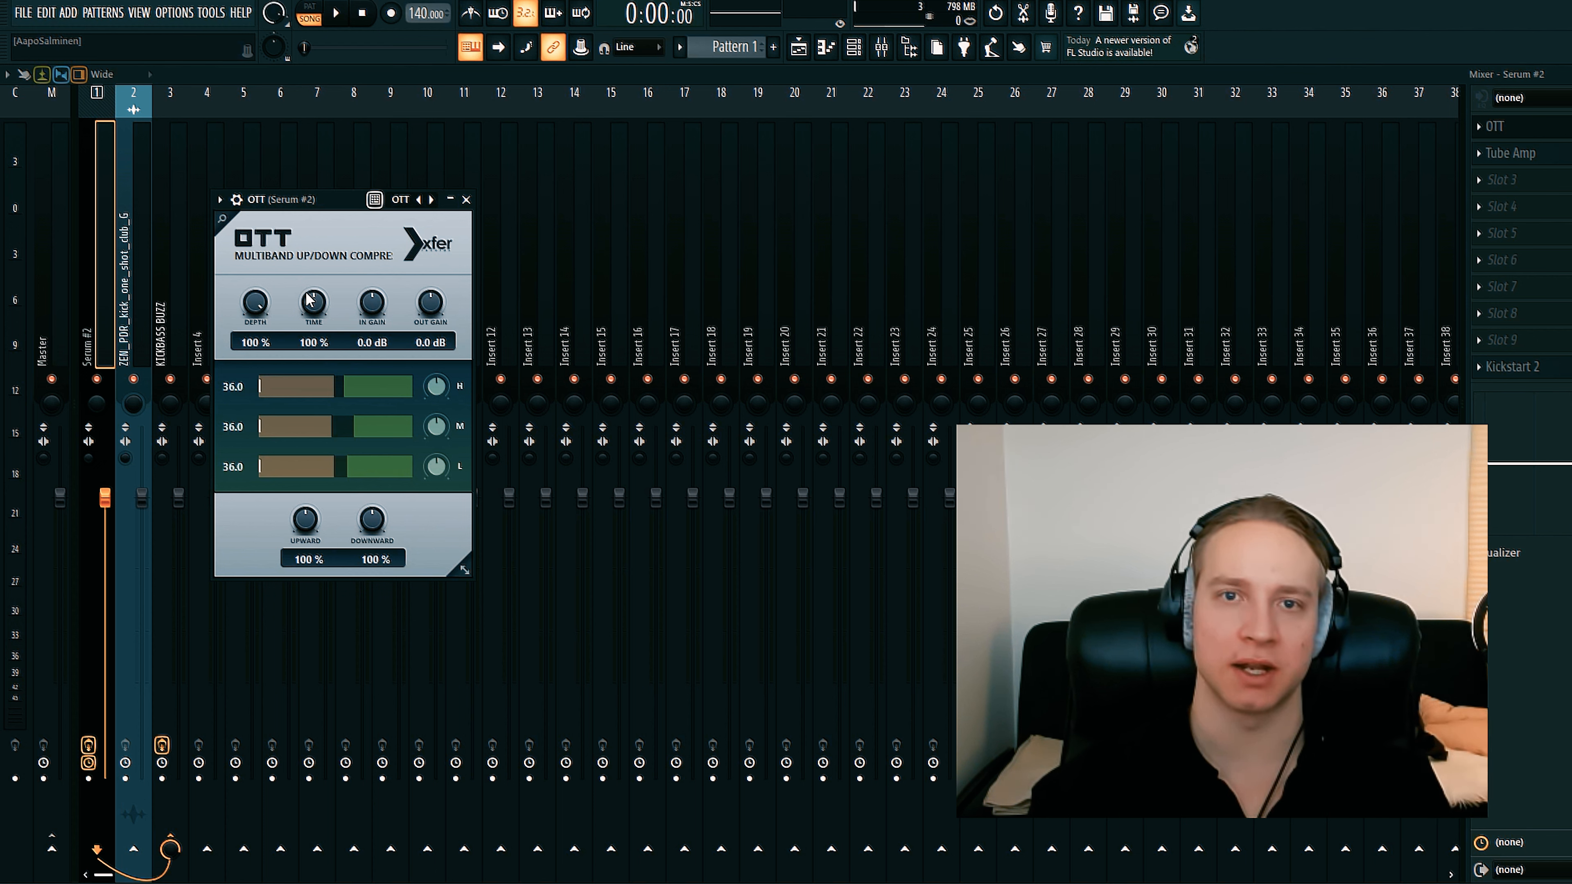
pyautogui.press('space')
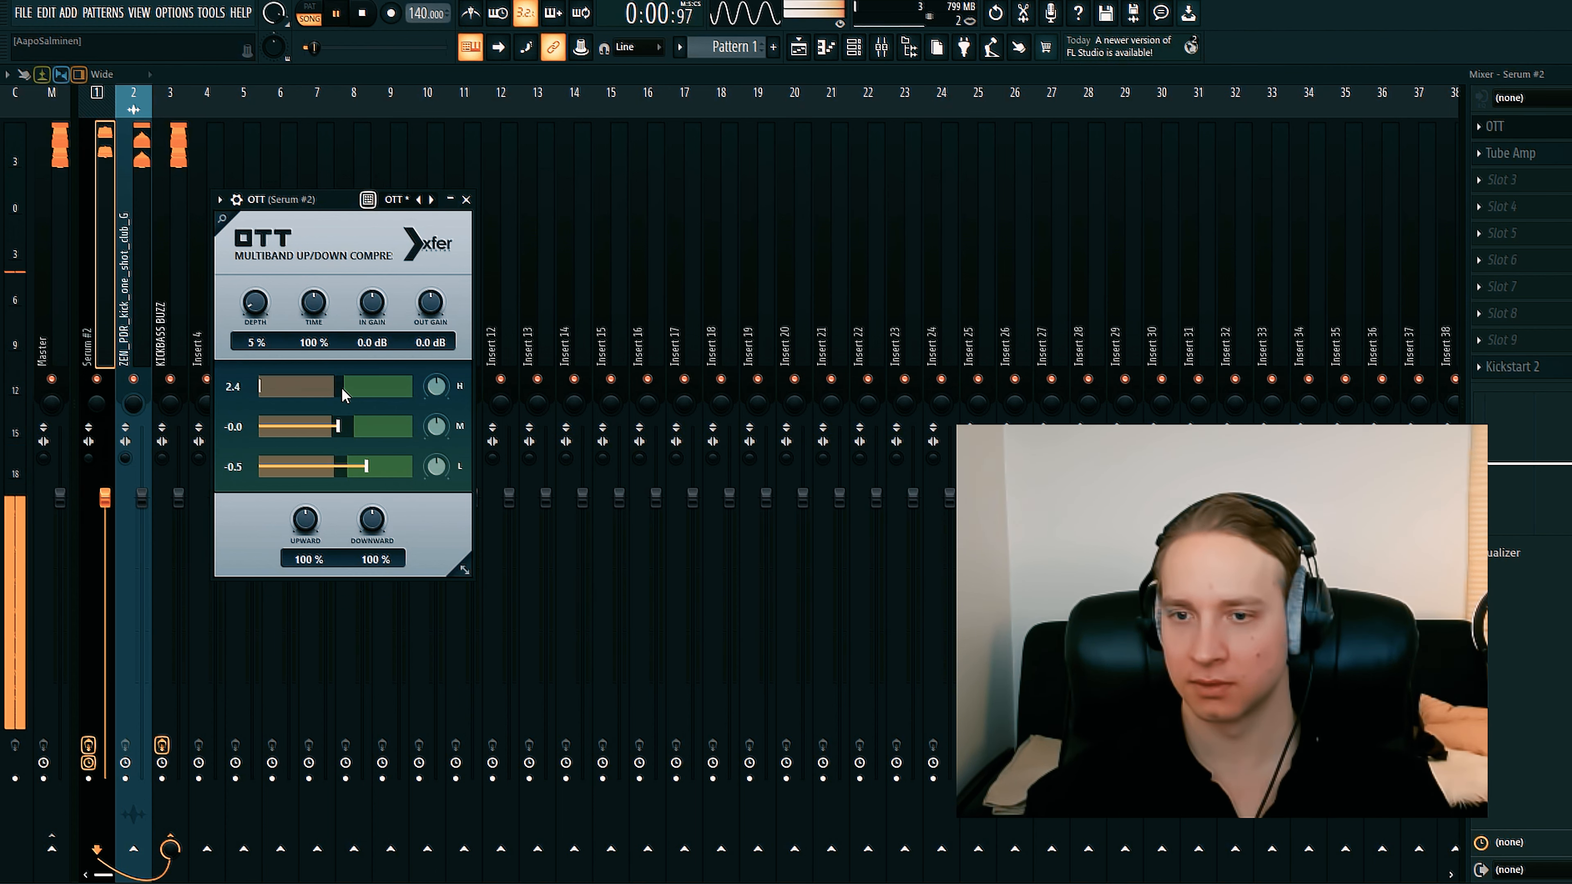
pyautogui.moveTo(343, 393); pyautogui.dragTo(386, 425)
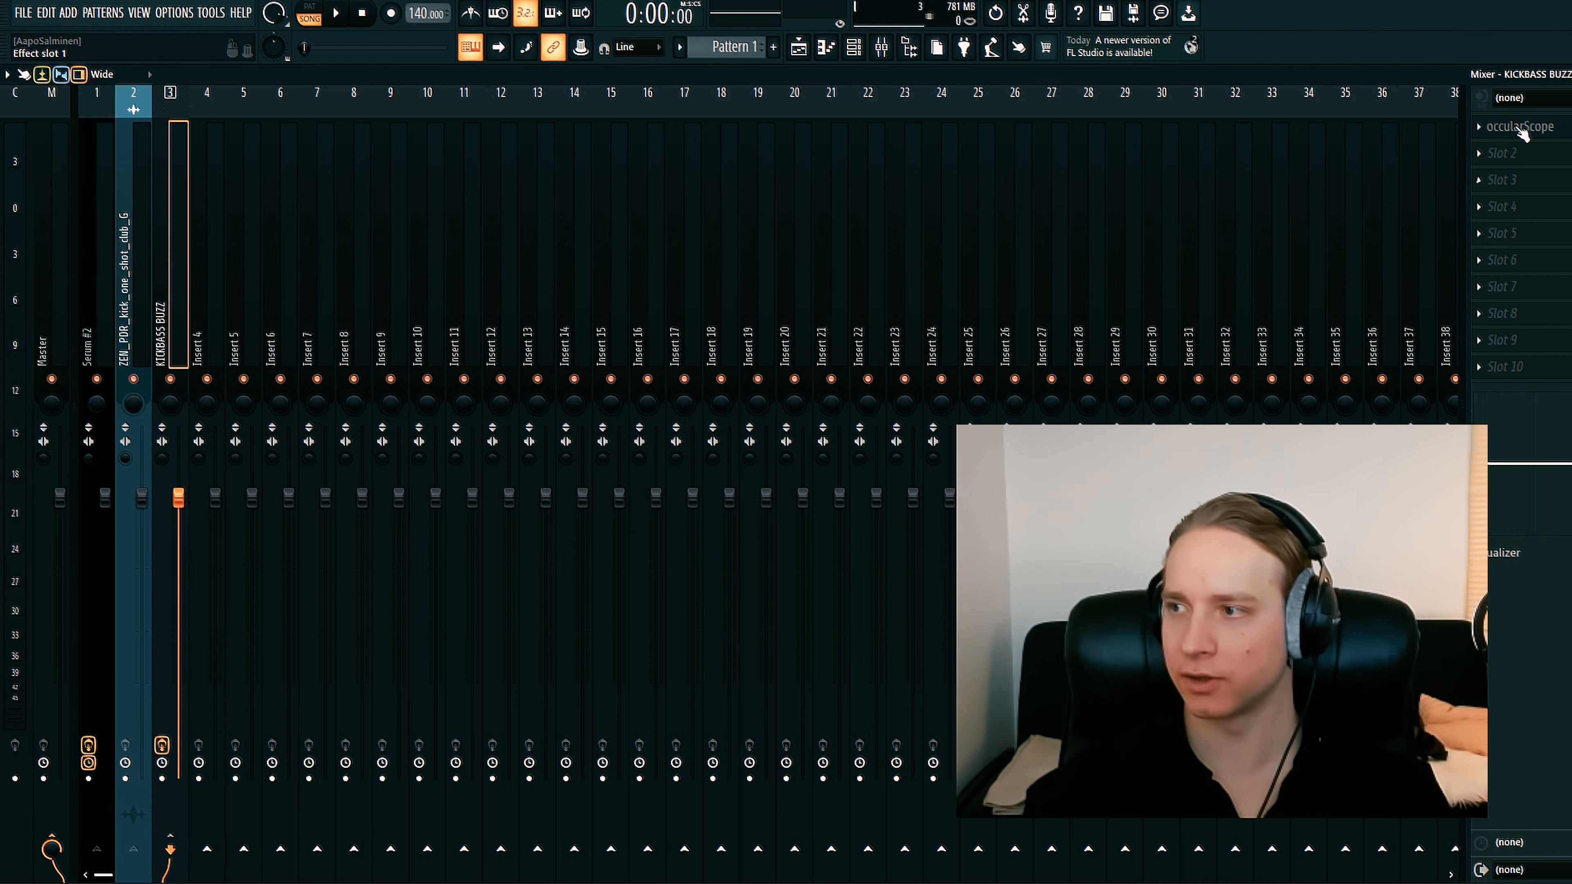
# - With occularScope open on the KICKBASS BUZZ track, add TDR Kotelnikov and set its makeup gain to 6.2 dB during playback
pyautogui.click(1519, 127)
pyautogui.press('space')
pyautogui.moveTo(689, 441); pyautogui.dragTo(638, 242)
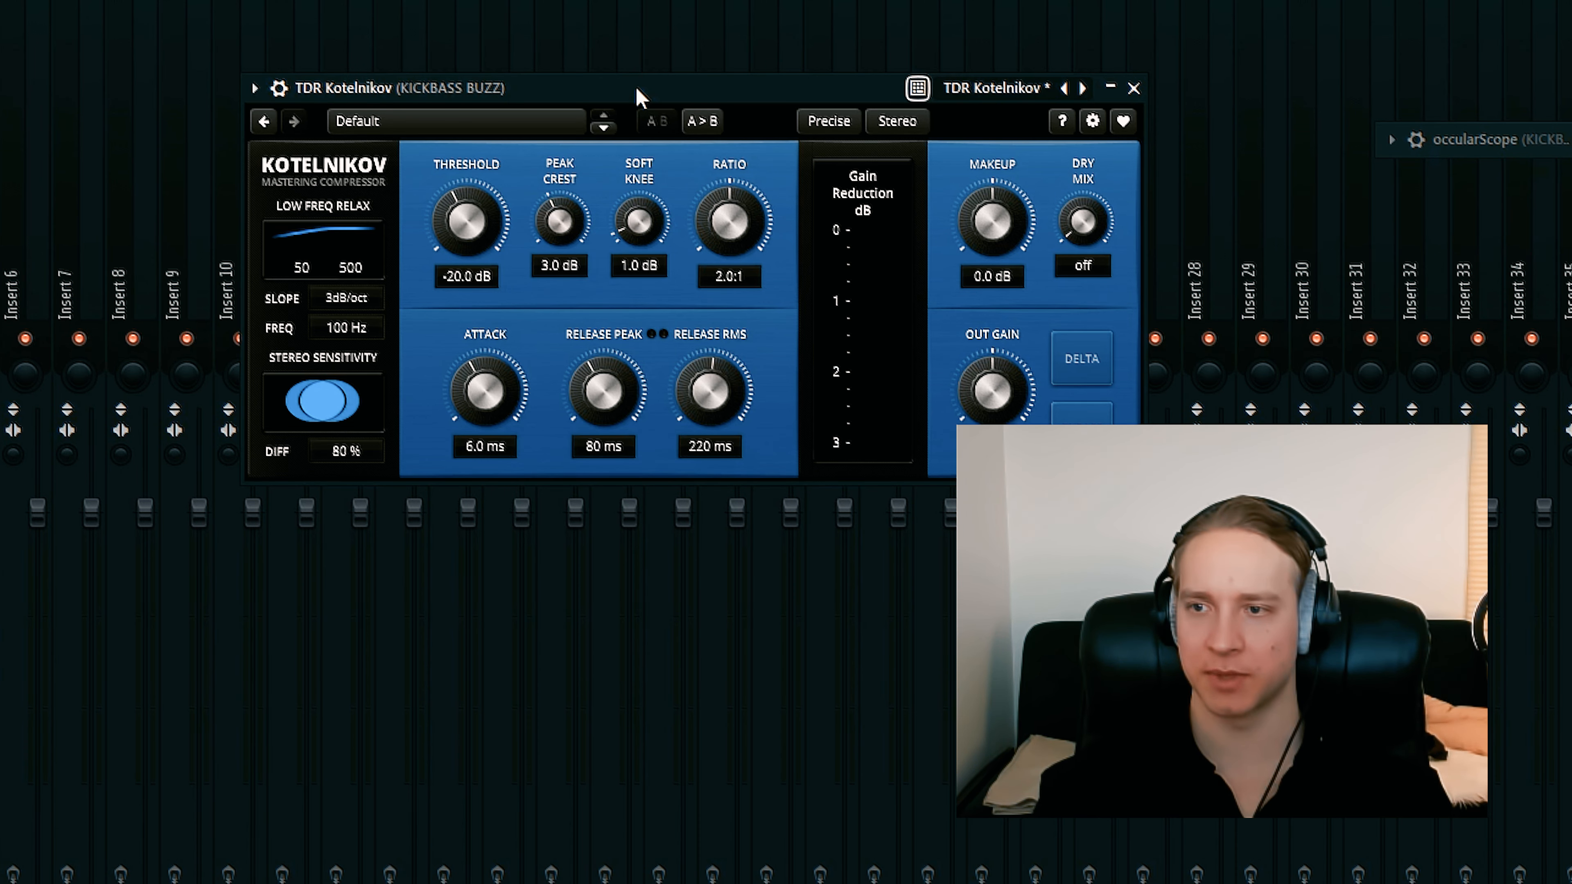
pyautogui.moveTo(638, 94); pyautogui.dragTo(597, 148)
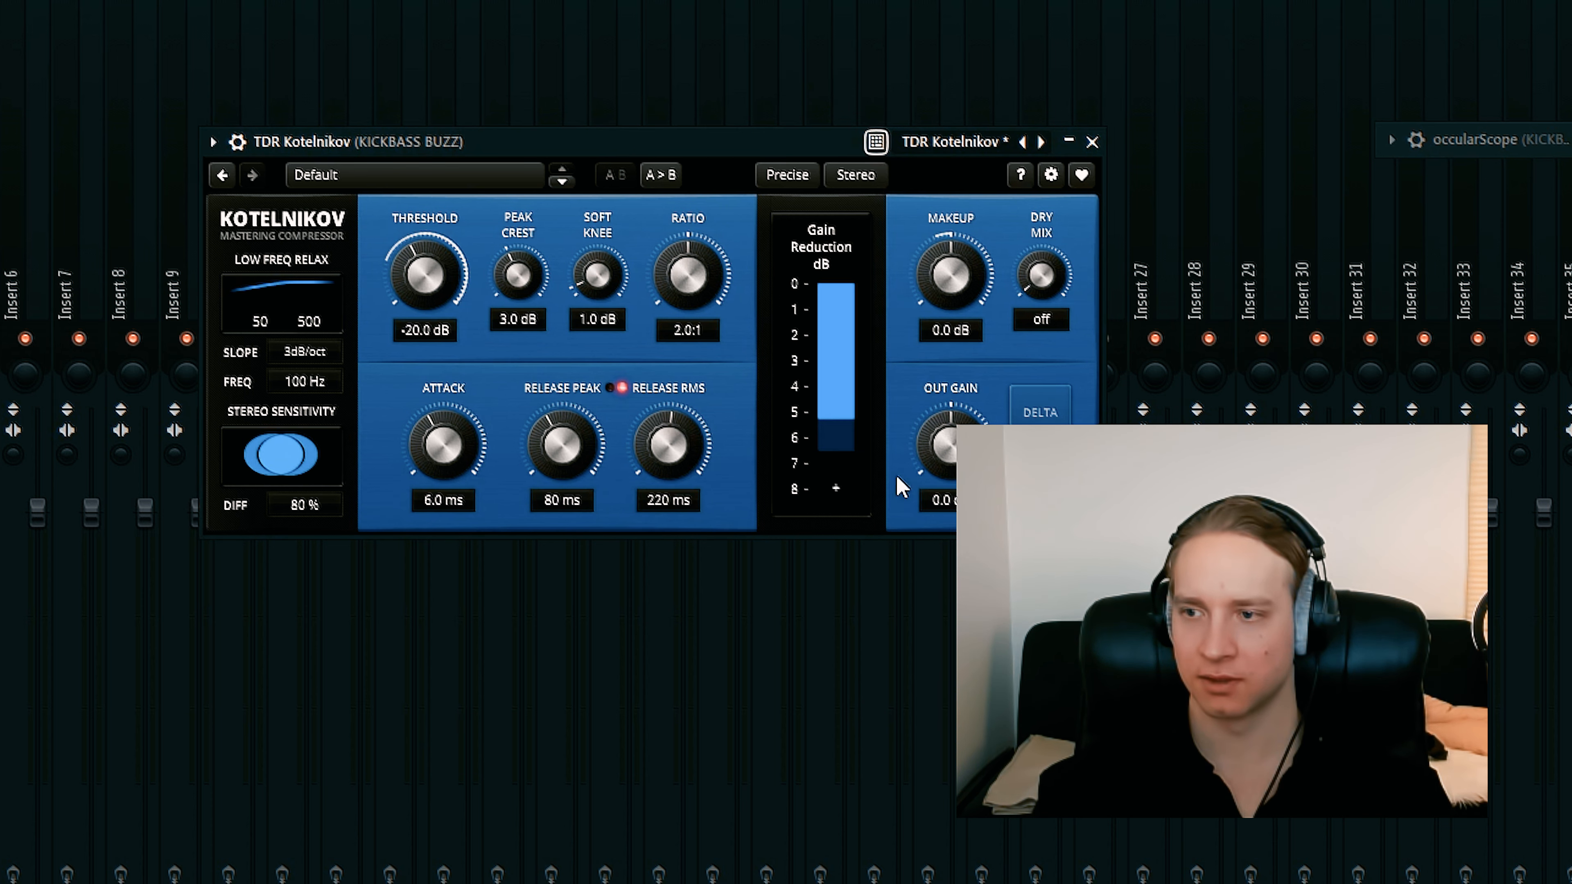
pyautogui.moveTo(952, 291); pyautogui.dragTo(953, 227)
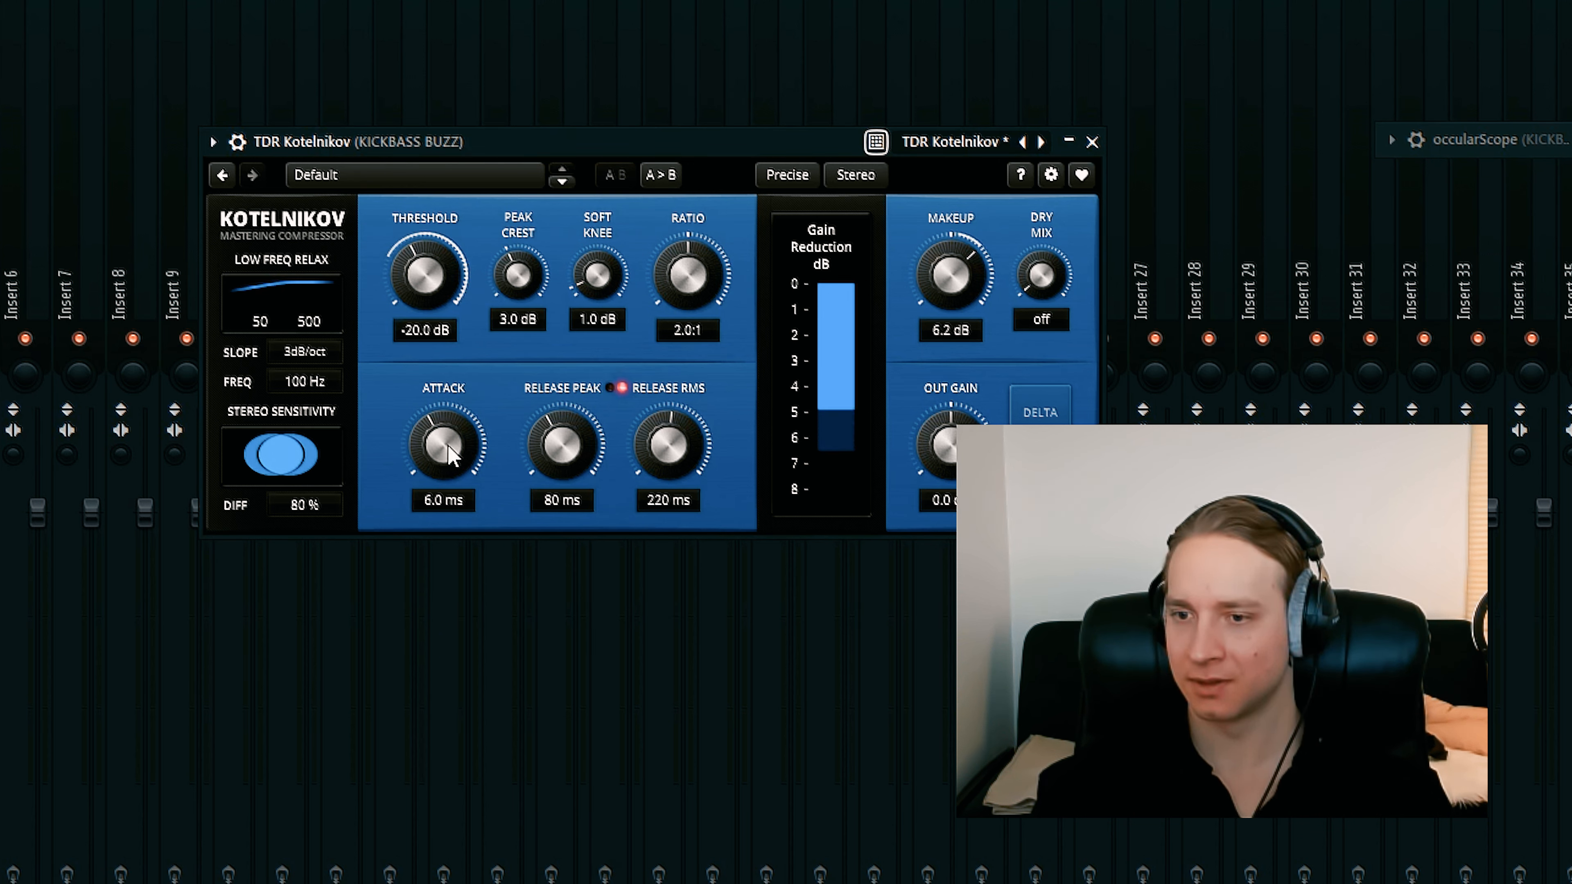
pyautogui.moveTo(445, 446)
pyautogui.mouseDown()
pyautogui.moveTo(444, 466)
pyautogui.moveTo(448, 449)
pyautogui.mouseUp()
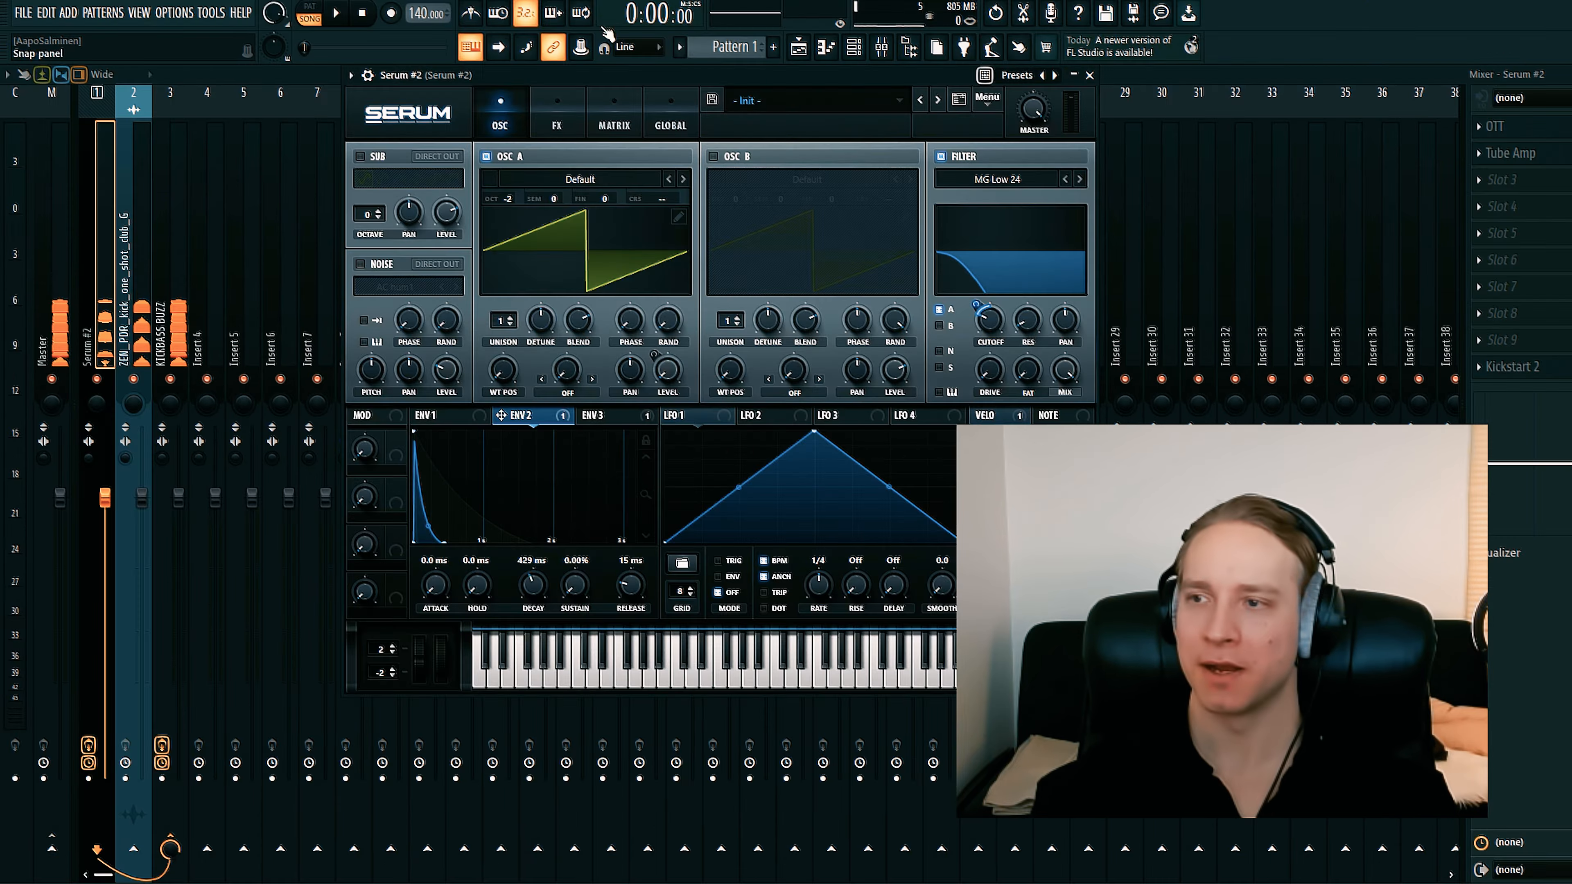
# - Replace the Serum #2 channel's instrument with Vital and move the Vital window clear of the first mixer tracks
pyautogui.click(1089, 75)
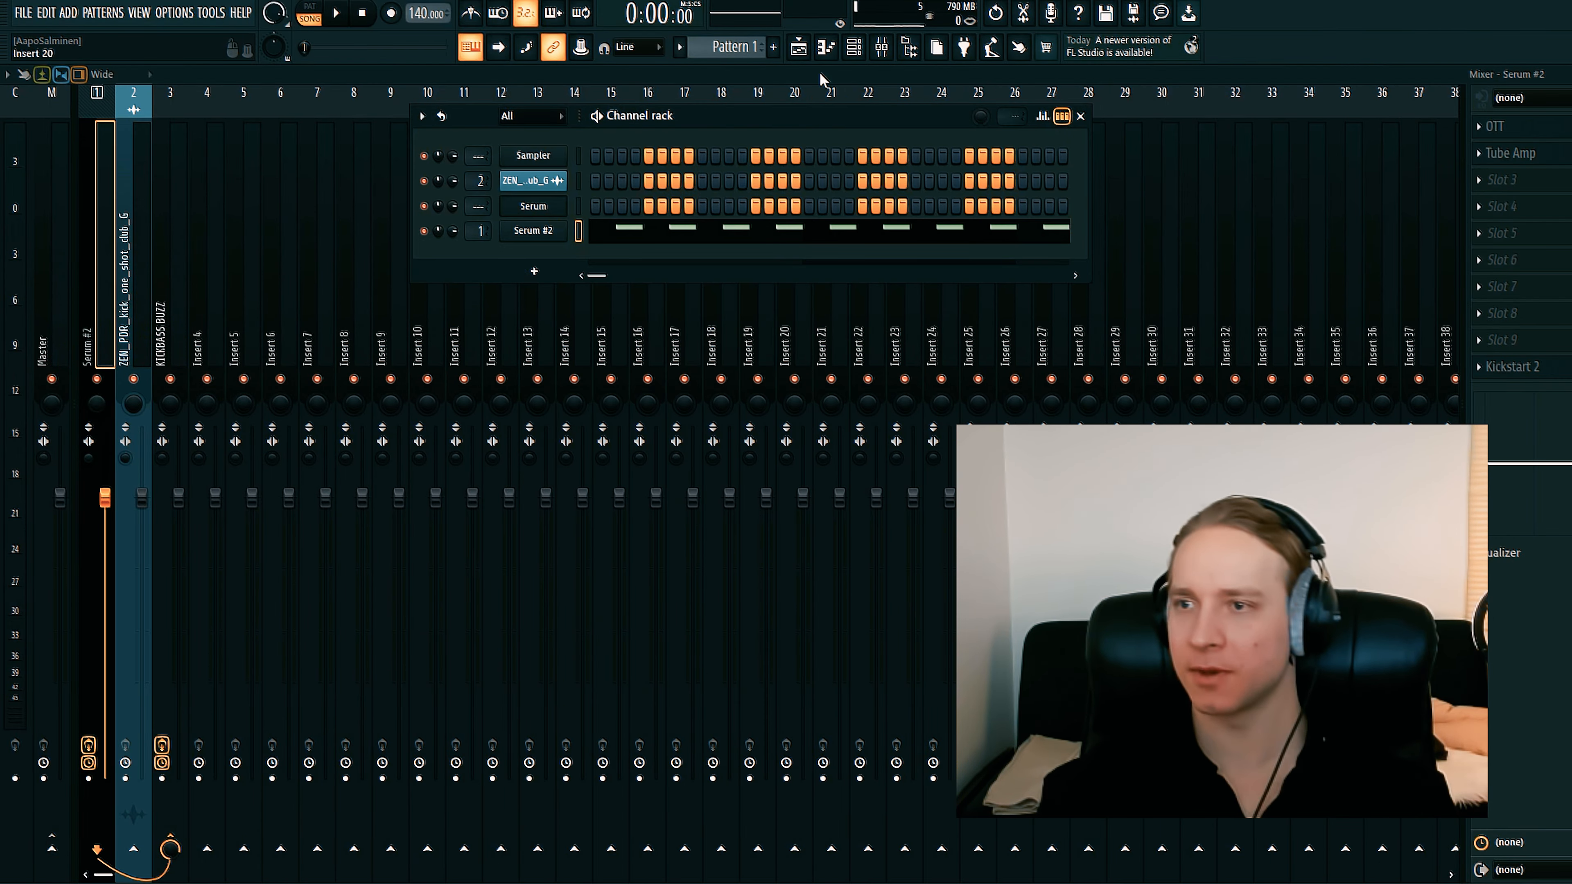
pyautogui.rightClick(548, 235)
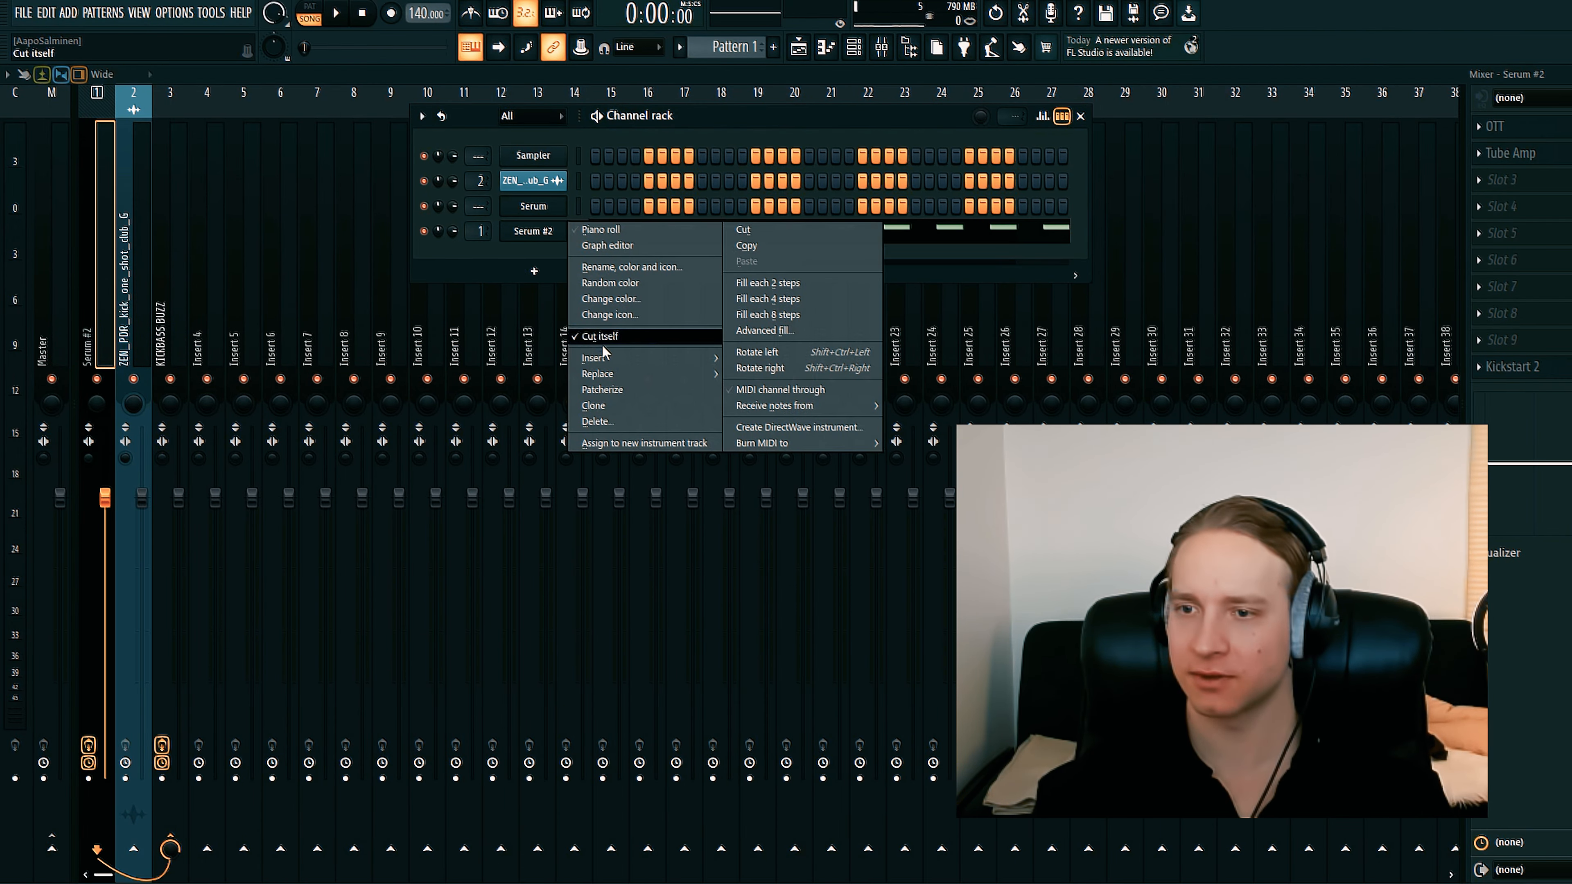
pyautogui.moveTo(686, 375)
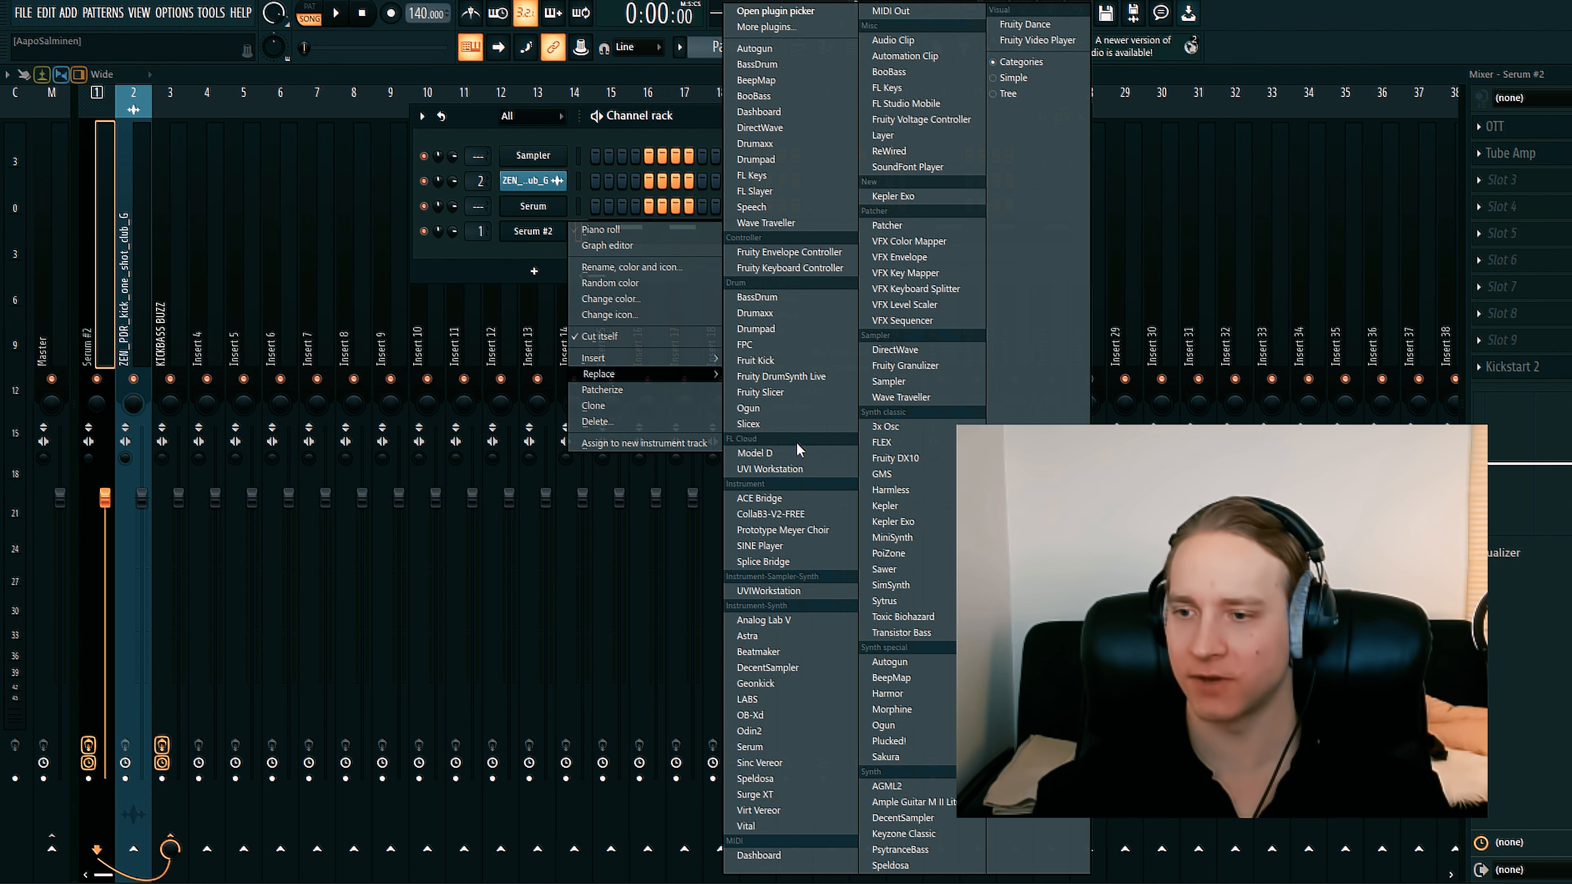
pyautogui.moveTo(555, 133); pyautogui.dragTo(504, 128)
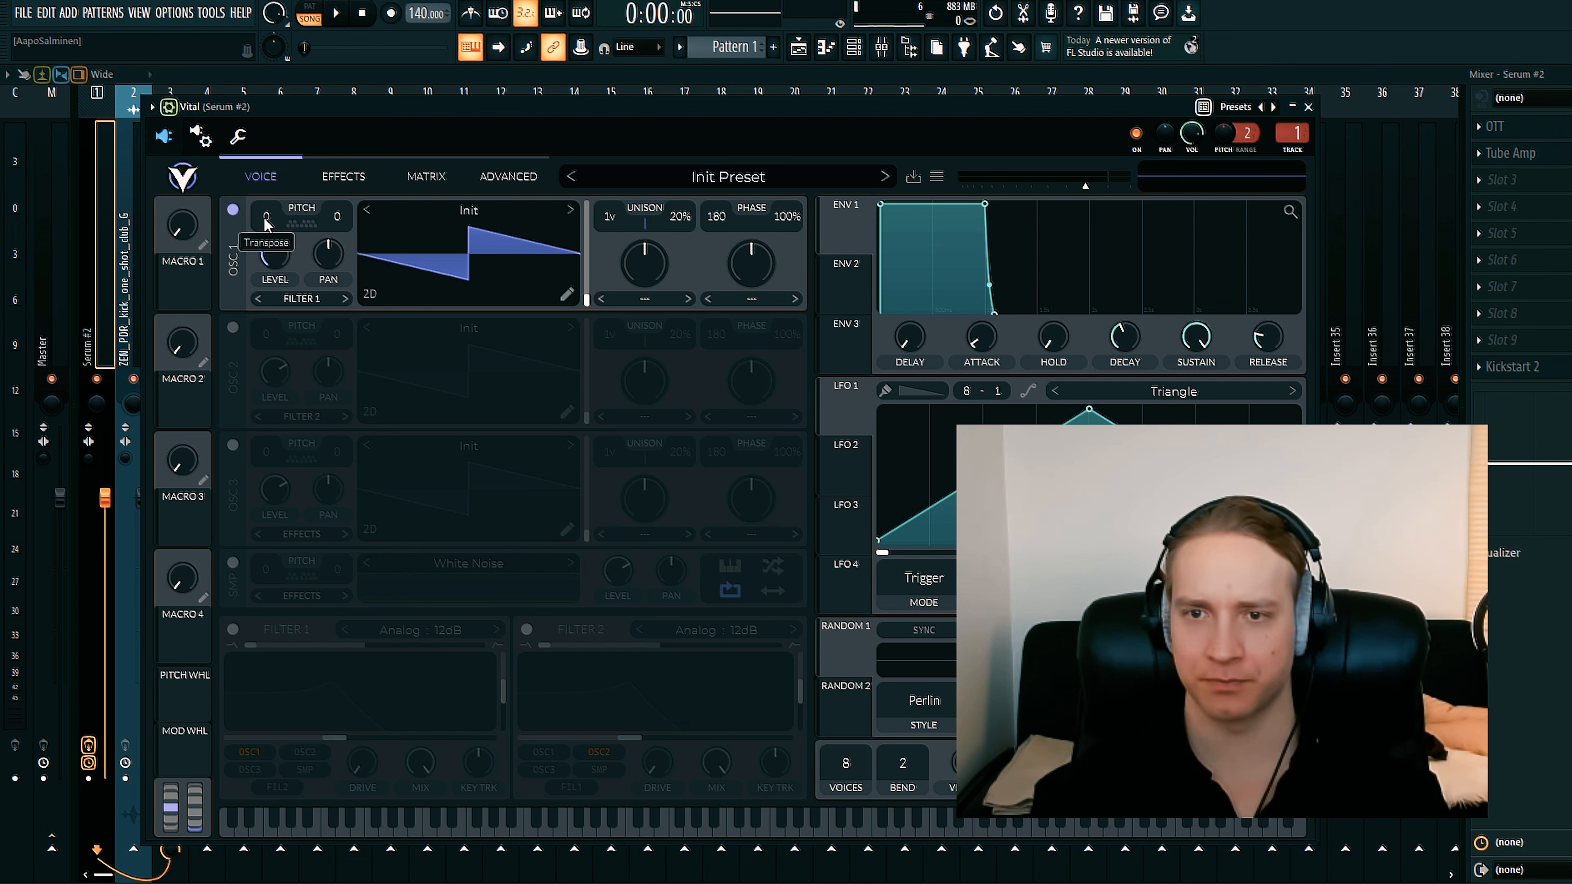
# - Set oscillator 1's transpose to -24 and its level, phase and phase randomization to 0, with velocity modulating the level
pyautogui.moveTo(264, 217); pyautogui.dragTo(258, 427)
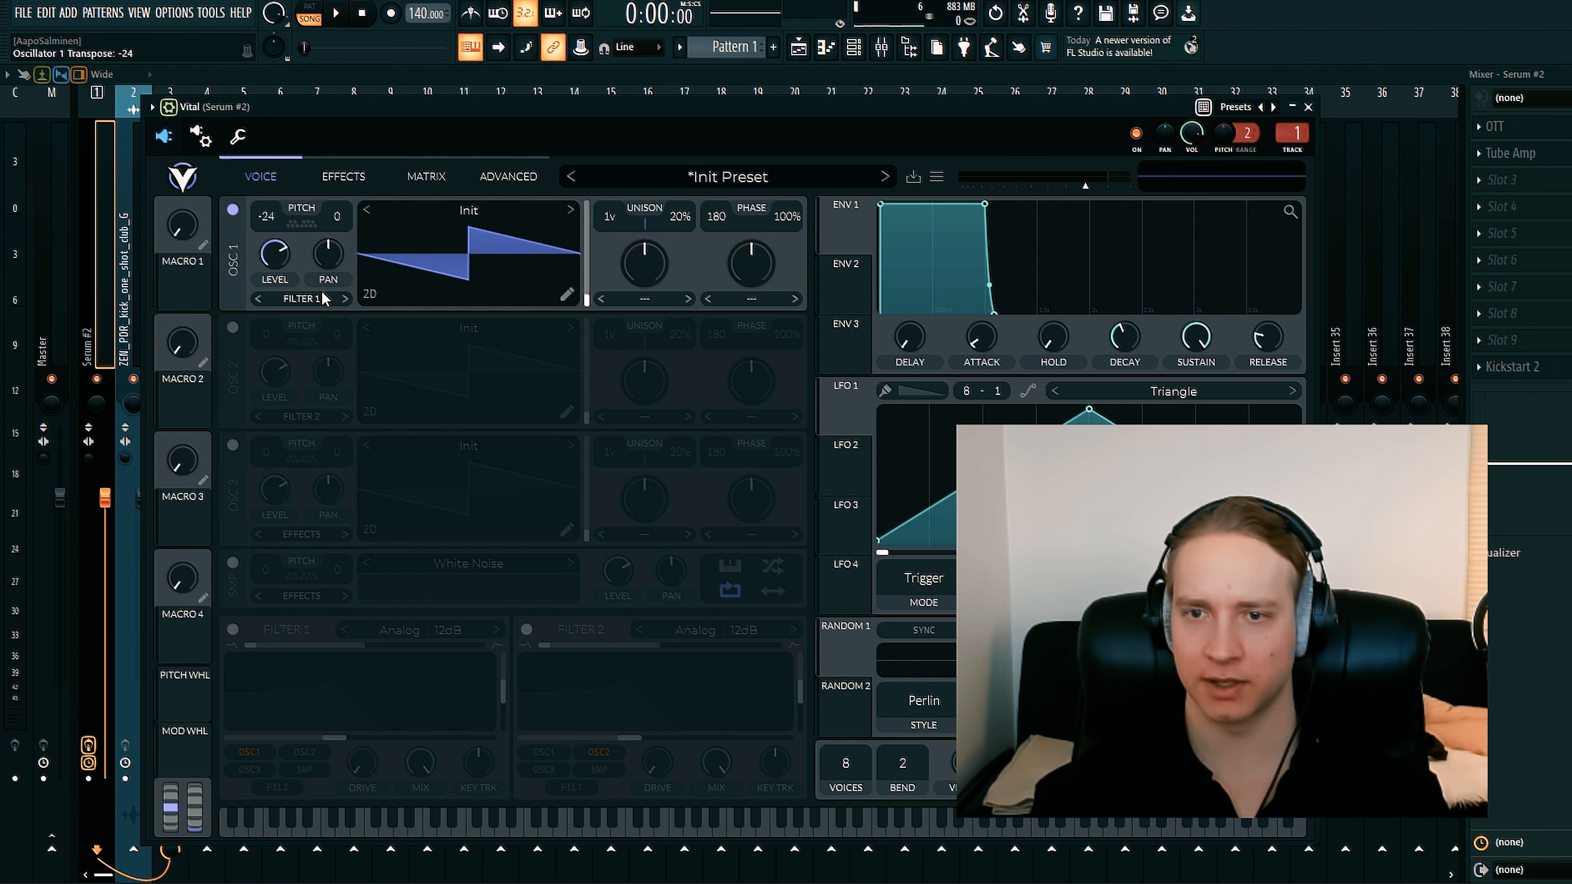
pyautogui.moveTo(273, 254); pyautogui.dragTo(272, 425)
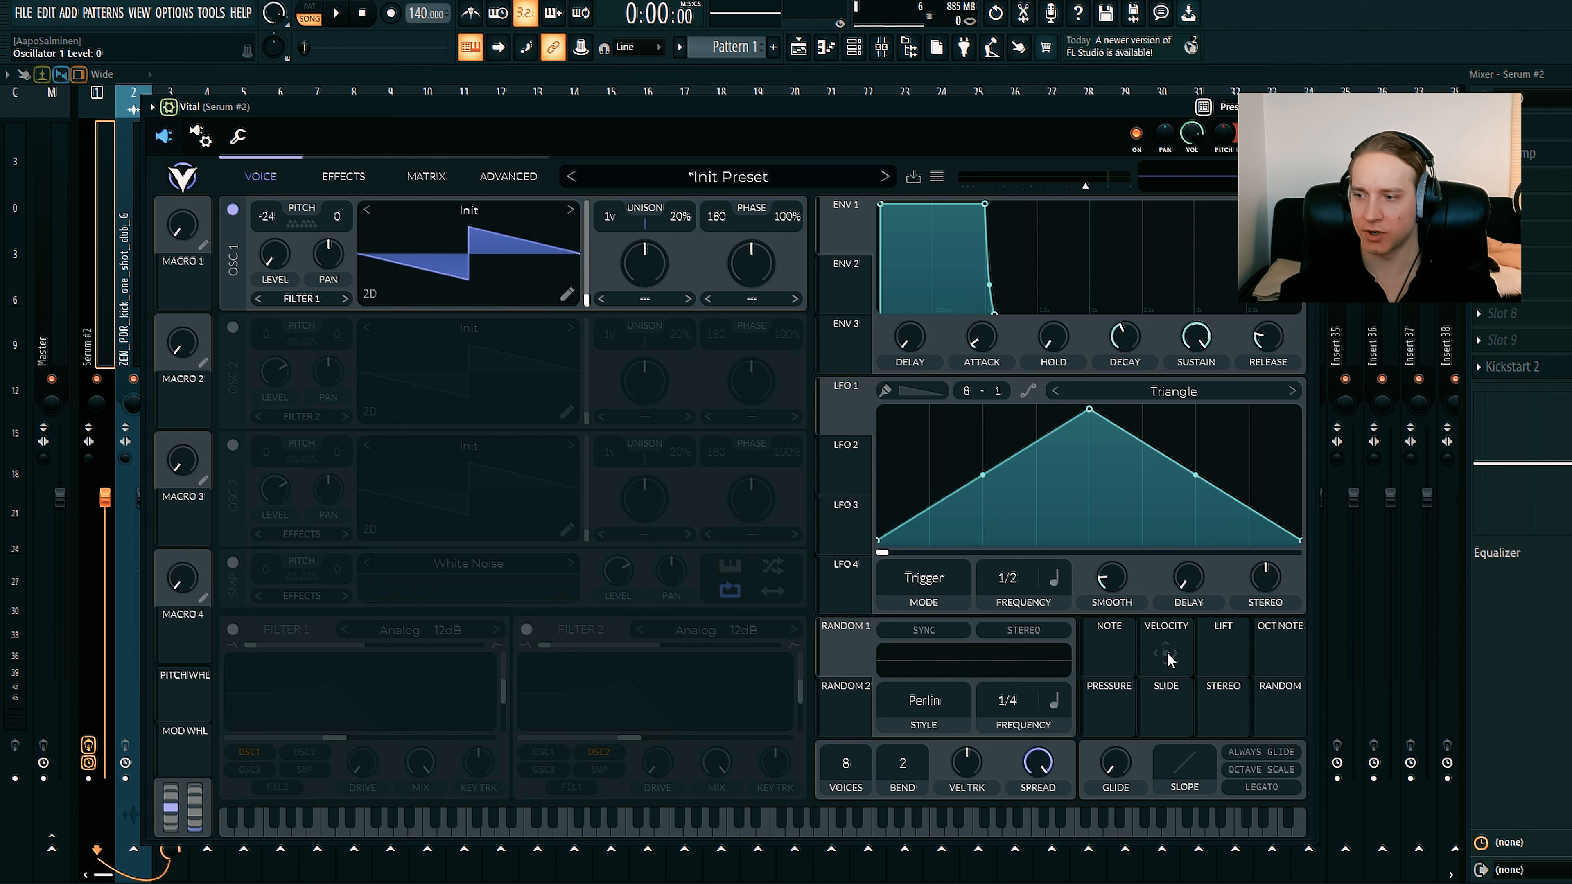
pyautogui.moveTo(1170, 654); pyautogui.dragTo(277, 269)
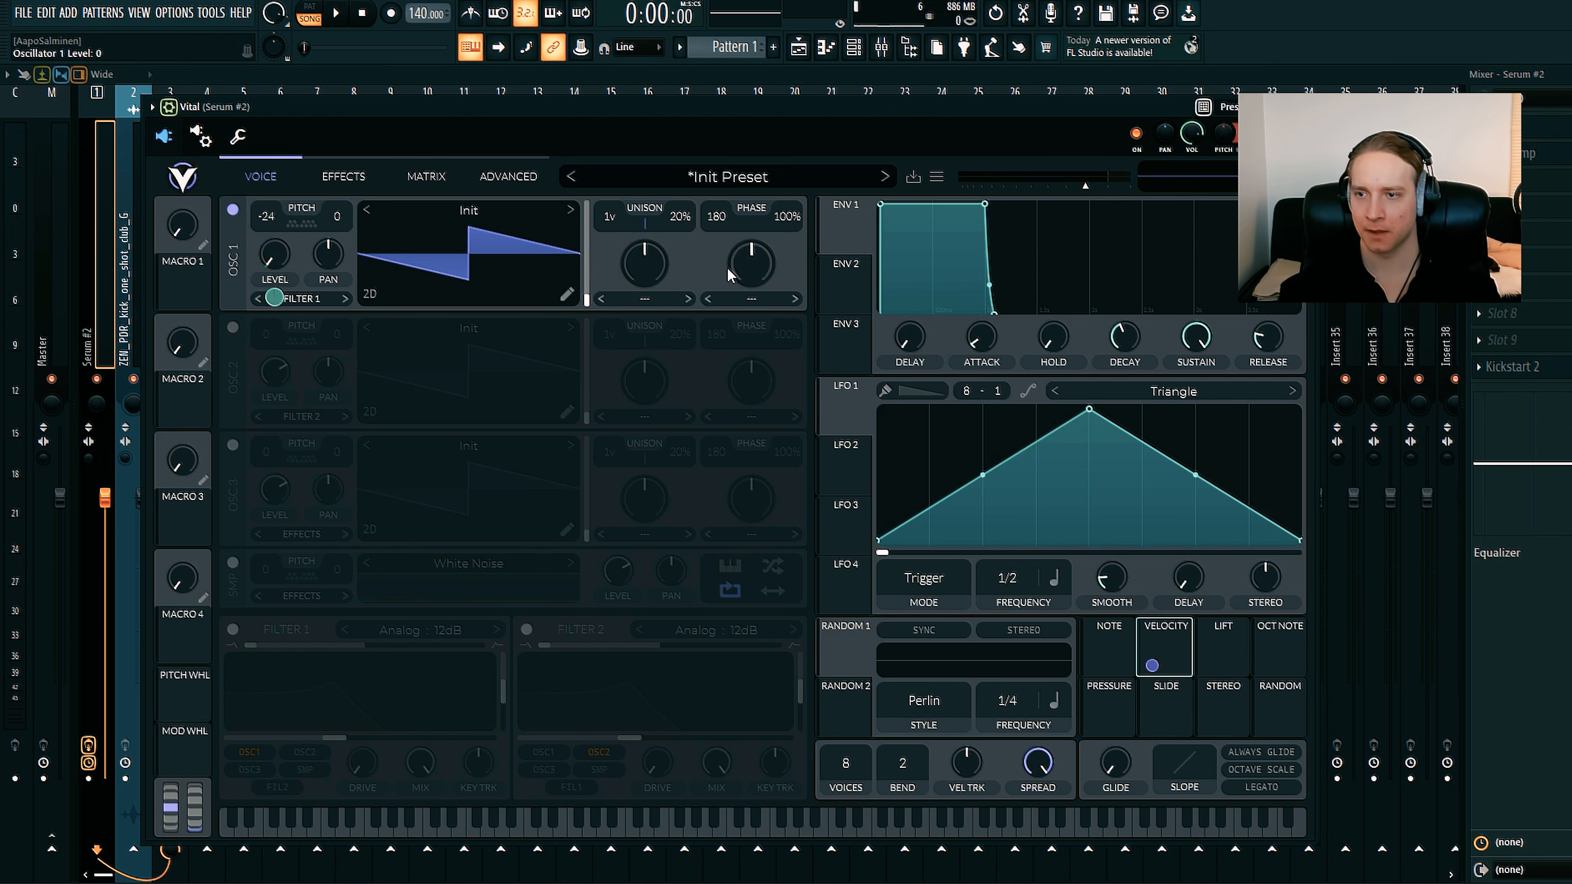
pyautogui.moveTo(784, 216); pyautogui.dragTo(779, 644)
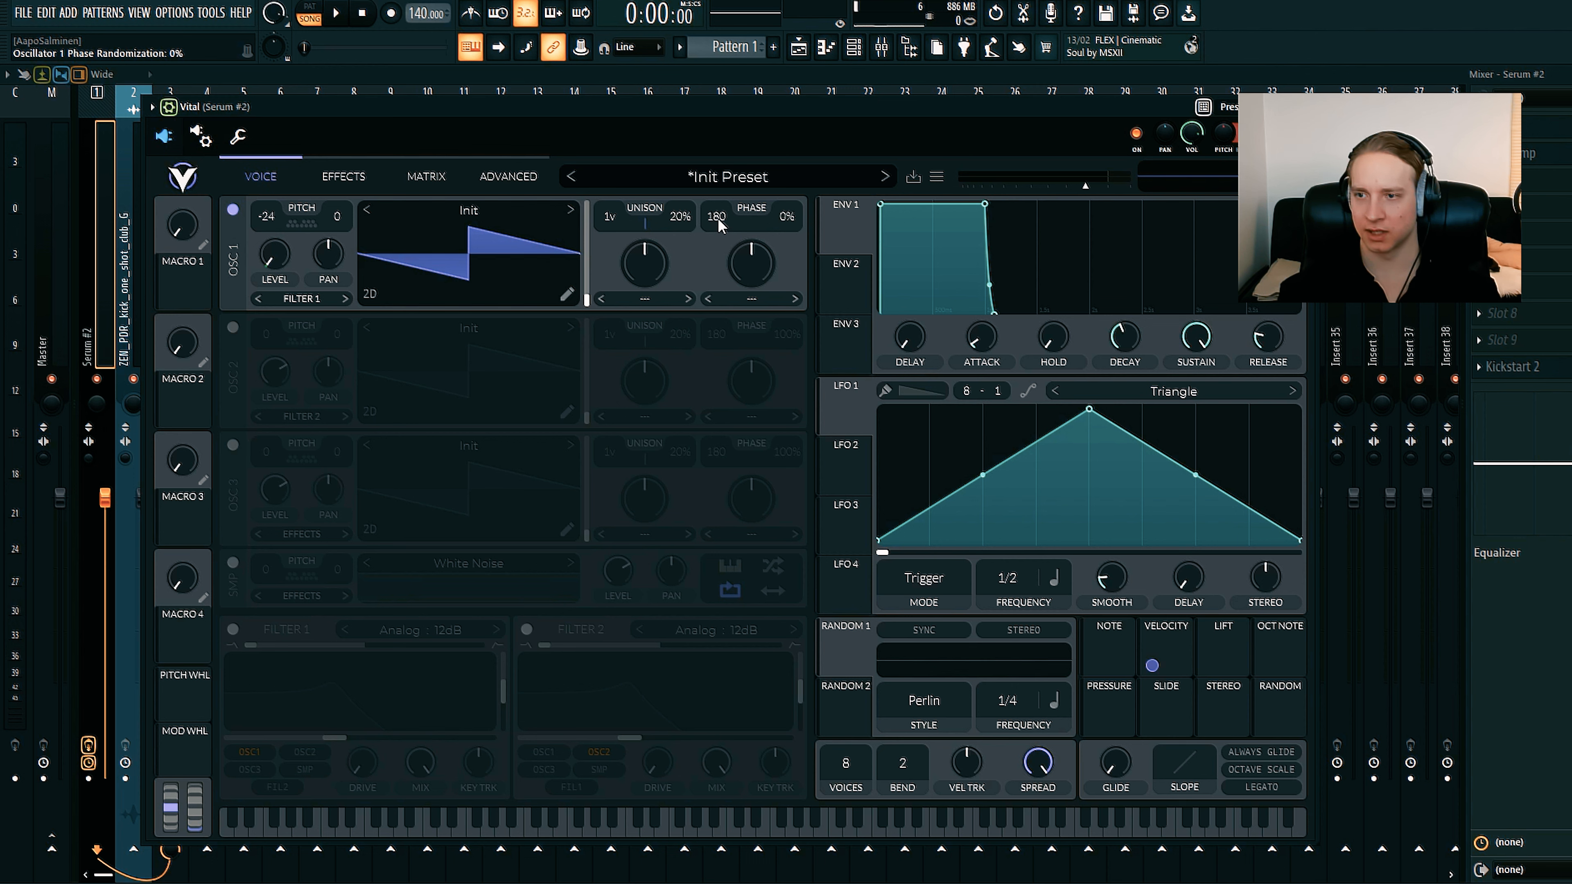
pyautogui.moveTo(717, 218); pyautogui.dragTo(720, 215)
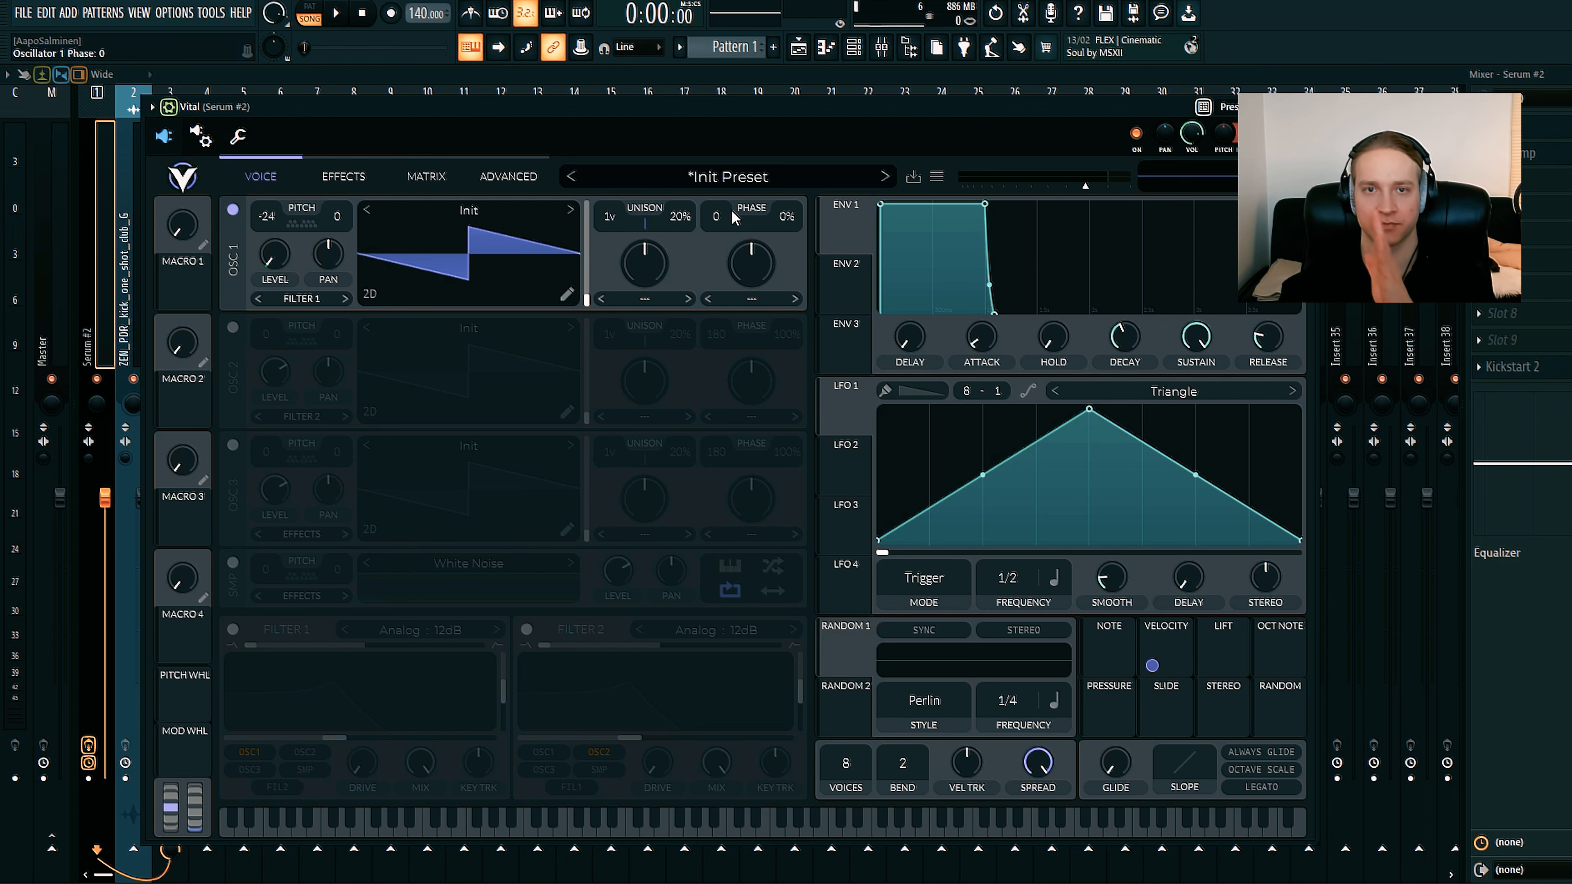
# - Enable Filter 1 on oscillator 1 as Analog 24dB, reduce resonance to about 4.3% and lower the cutoff
pyautogui.click(233, 629)
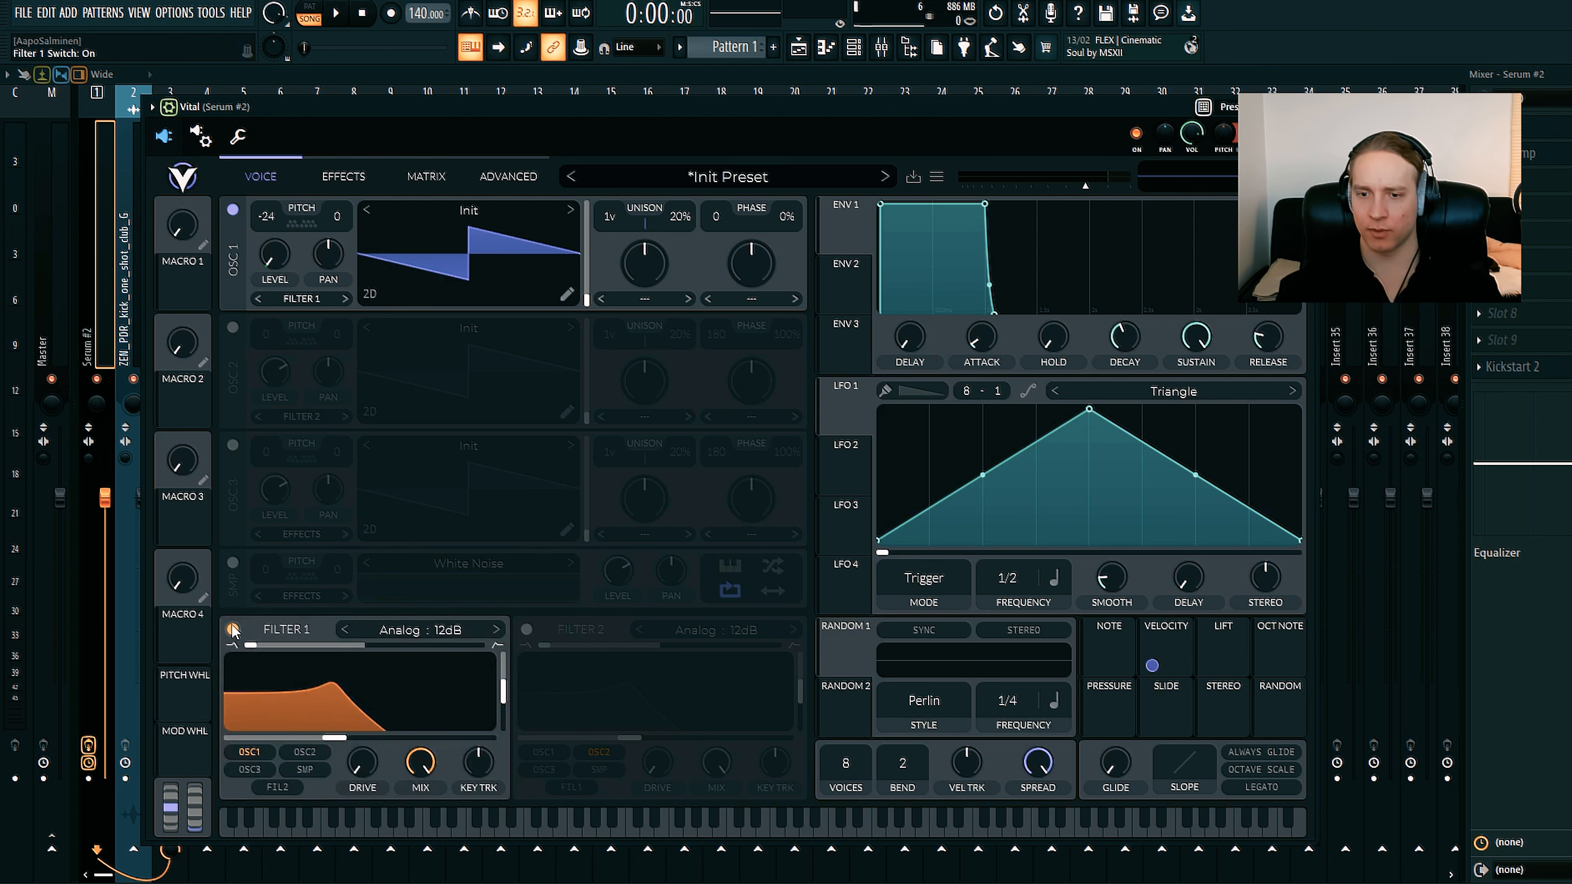
pyautogui.click(450, 627)
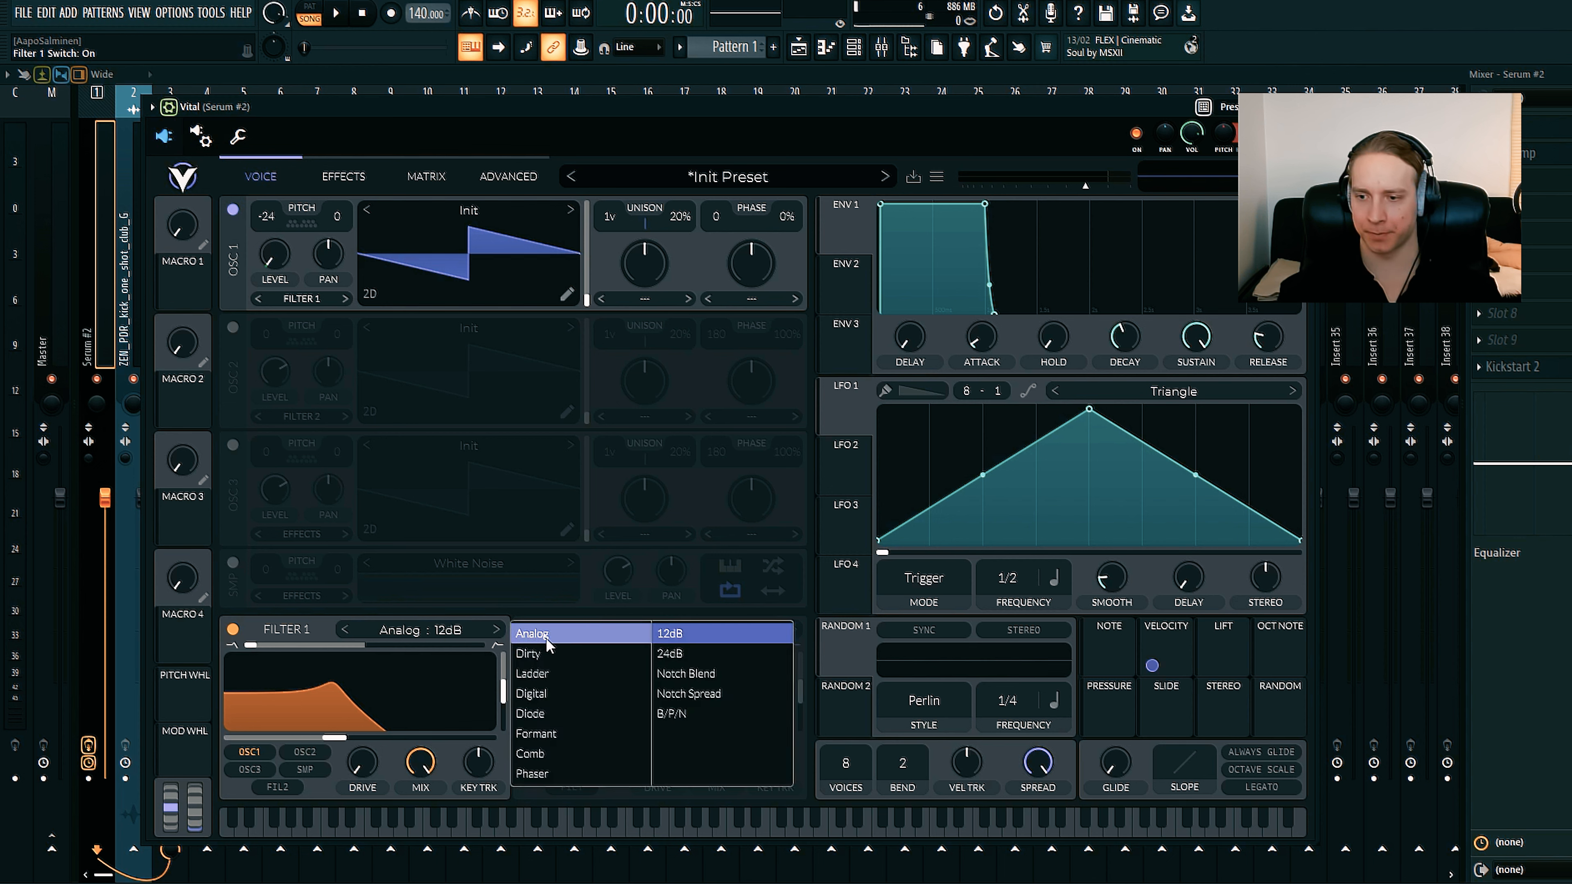
pyautogui.click(662, 655)
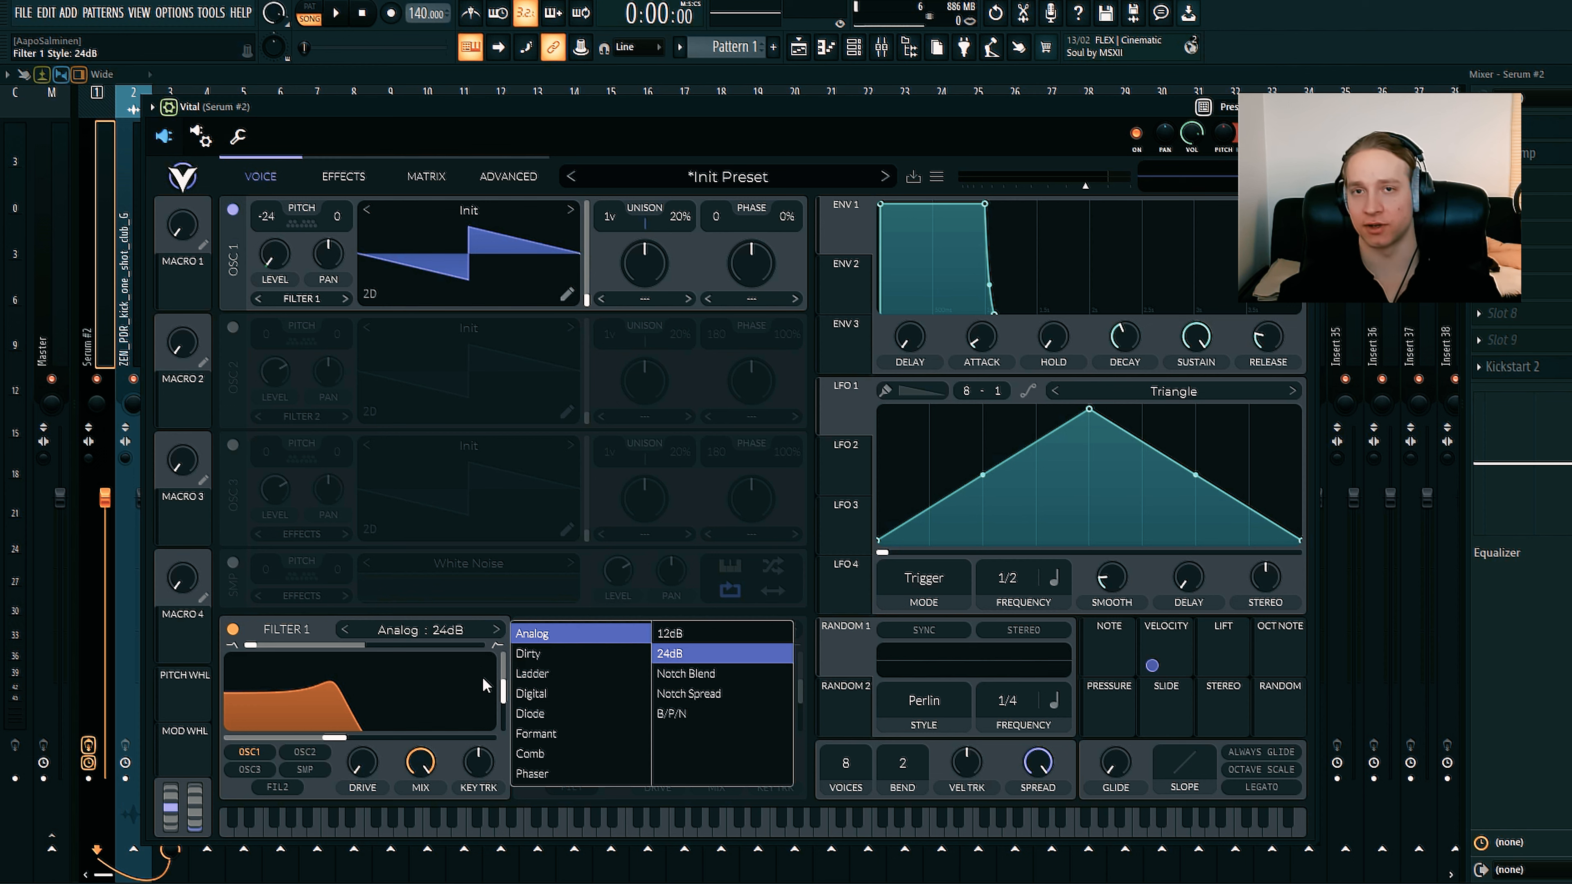
pyautogui.click(505, 692)
pyautogui.moveTo(505, 692); pyautogui.dragTo(505, 727)
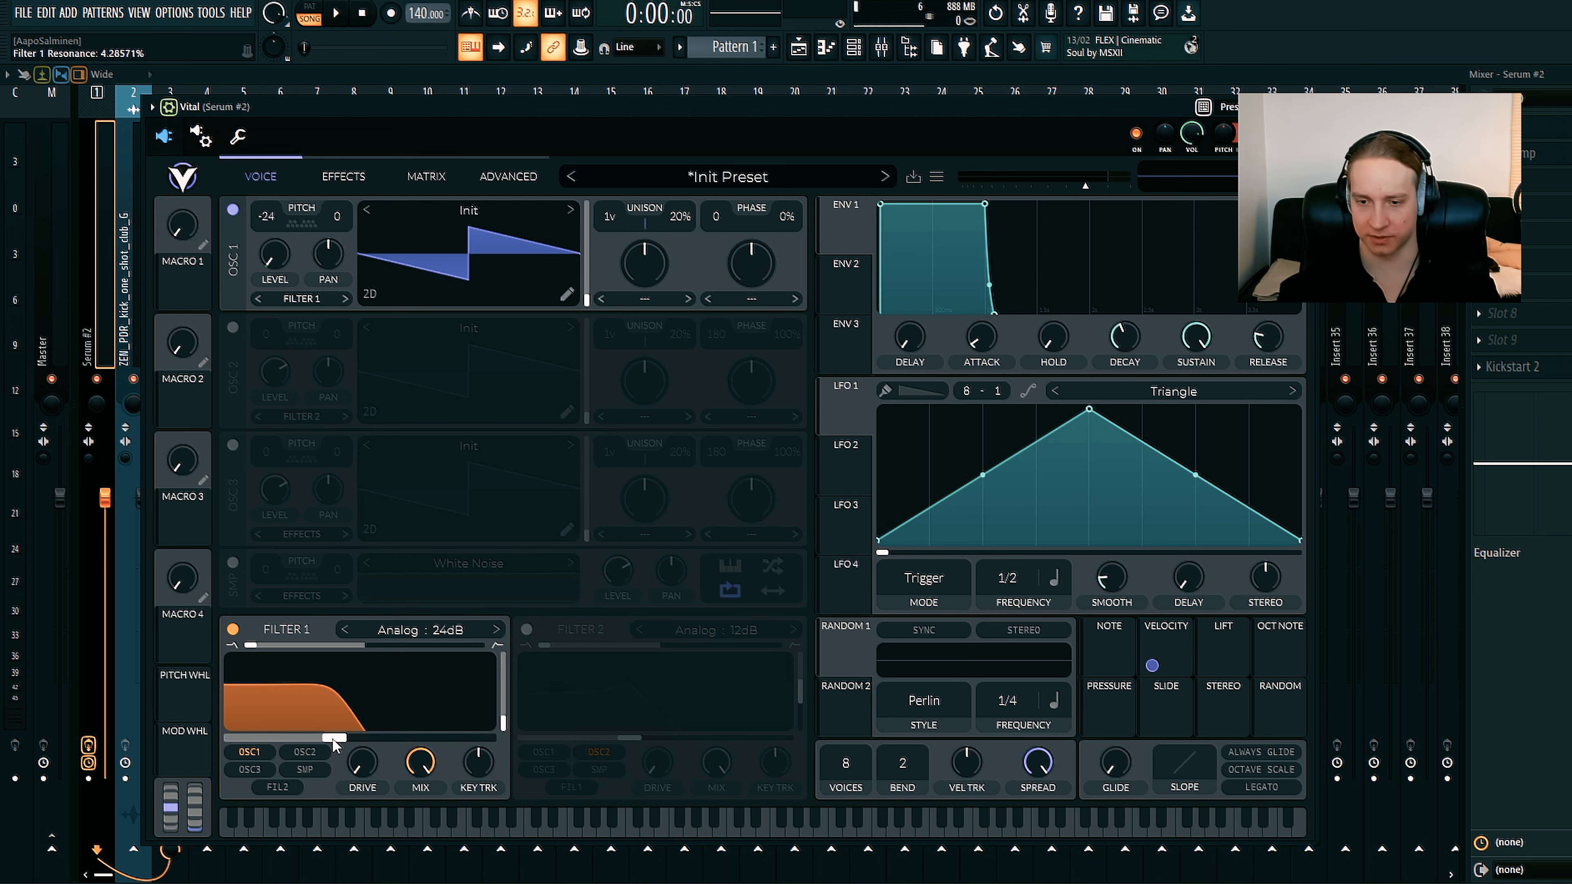
pyautogui.moveTo(332, 740); pyautogui.dragTo(258, 756)
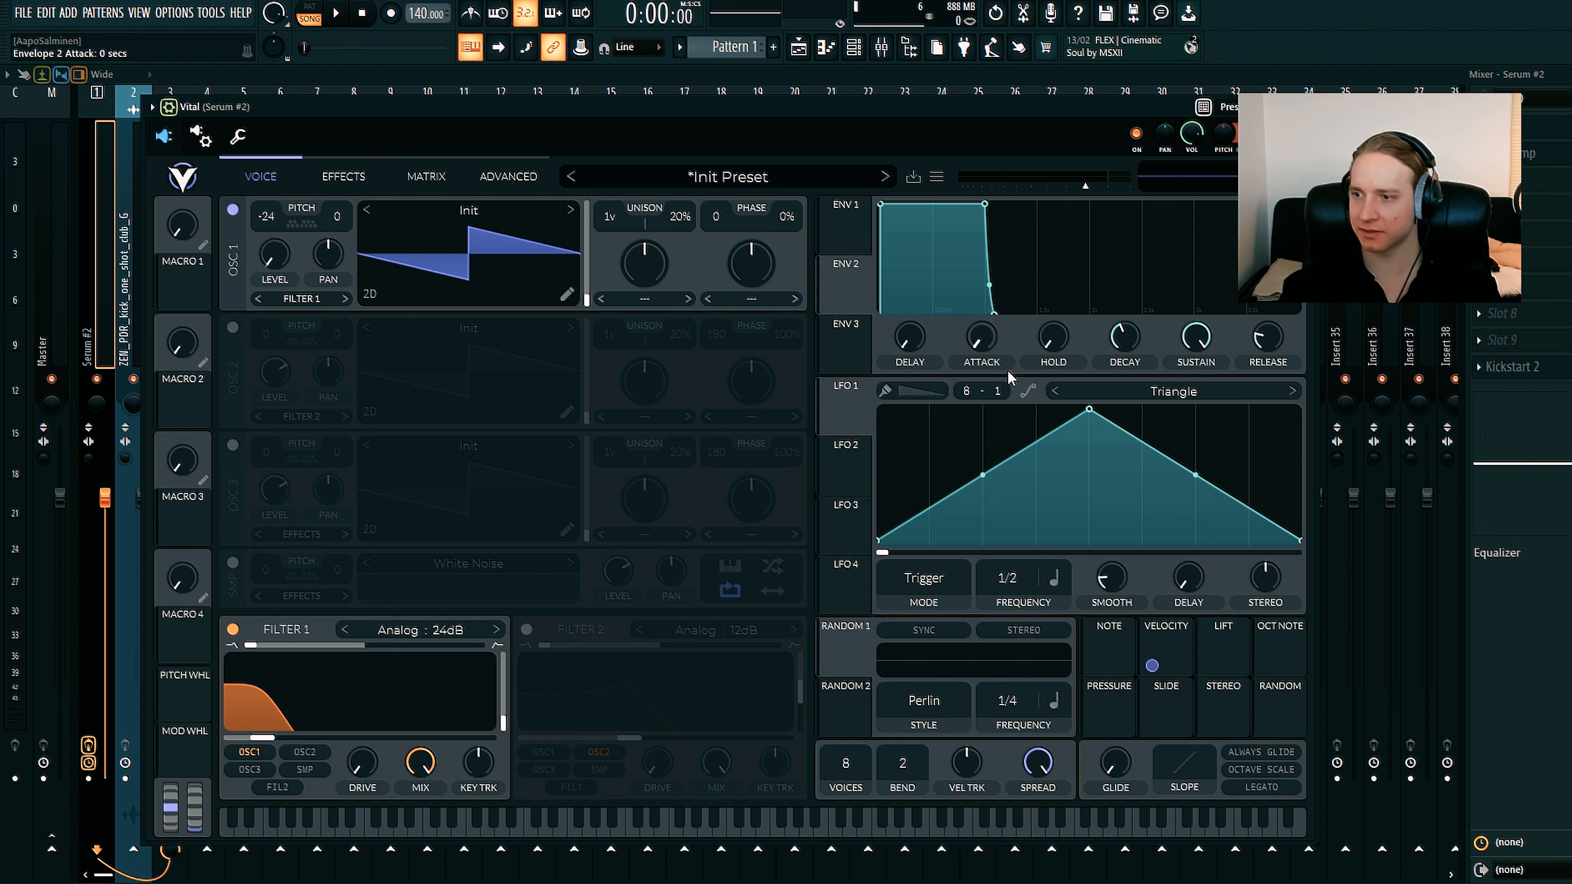
# - Shape envelope 2 with a decay of about 0.26 s, sustain 0.005, release about 0.046 s and decay power -2.72
pyautogui.scroll(-10, 1123, 347)
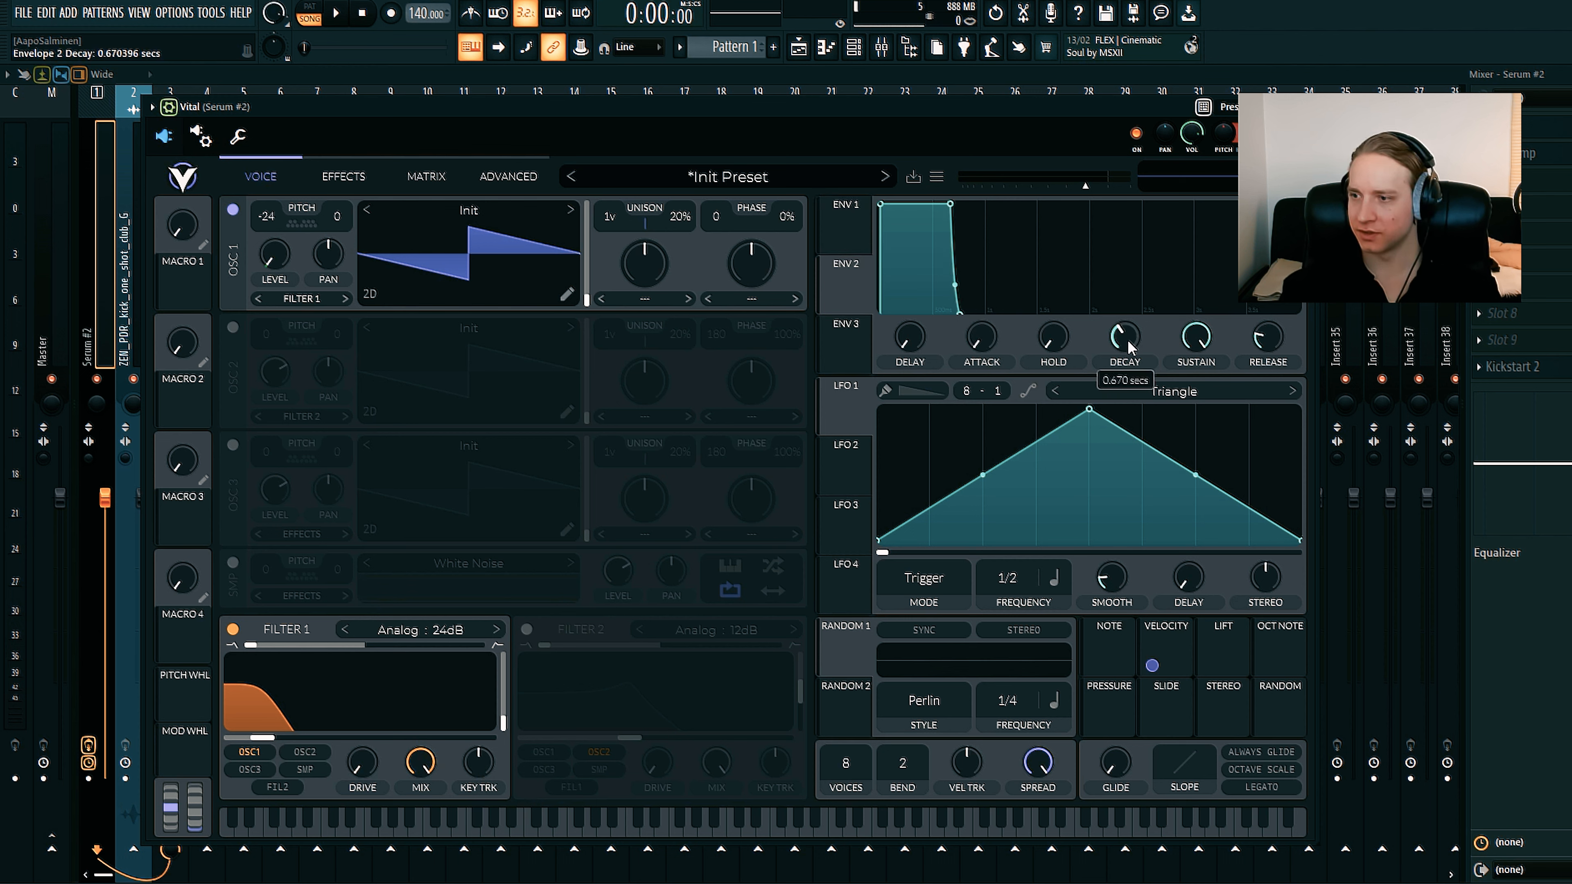
pyautogui.scroll(-2, 1130, 356)
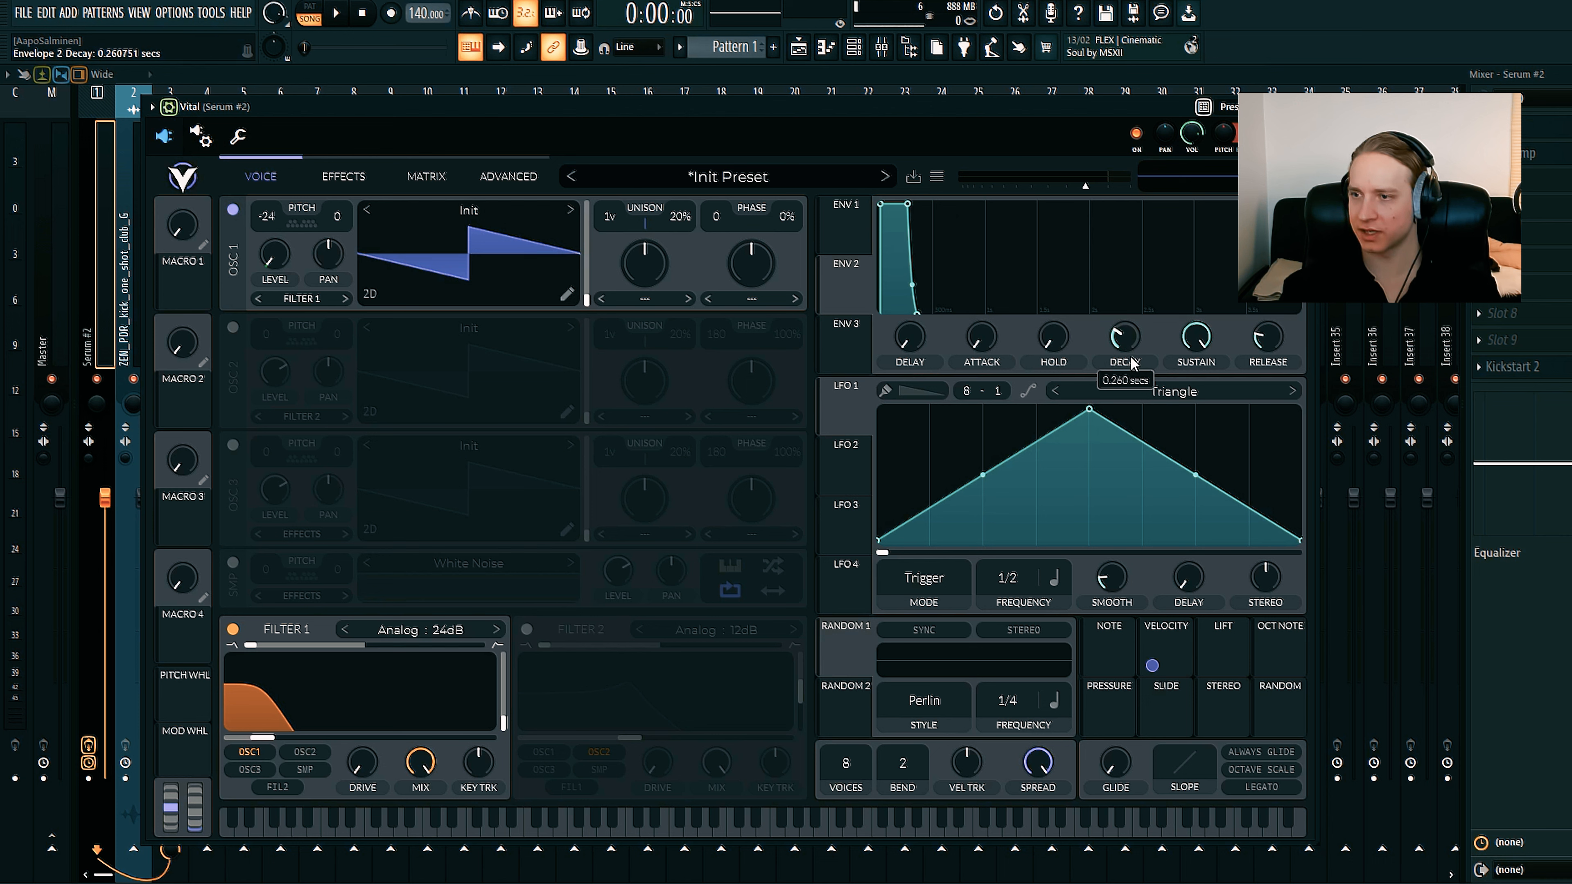
pyautogui.moveTo(1195, 339); pyautogui.dragTo(1178, 482)
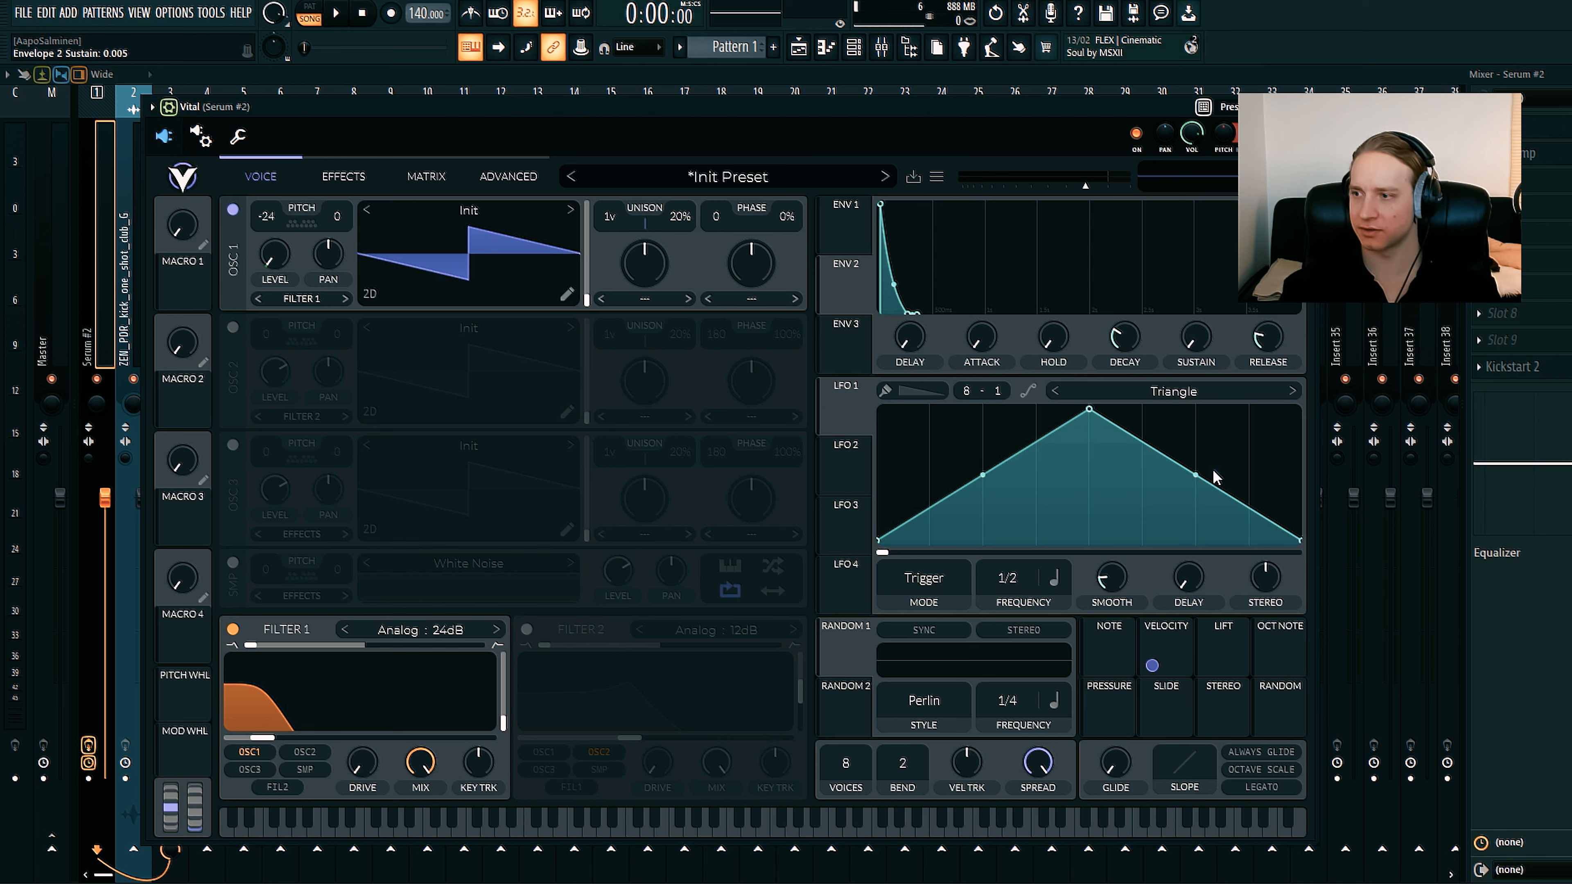
pyautogui.scroll(2, 1265, 349)
pyautogui.scroll(-1, 1266, 349)
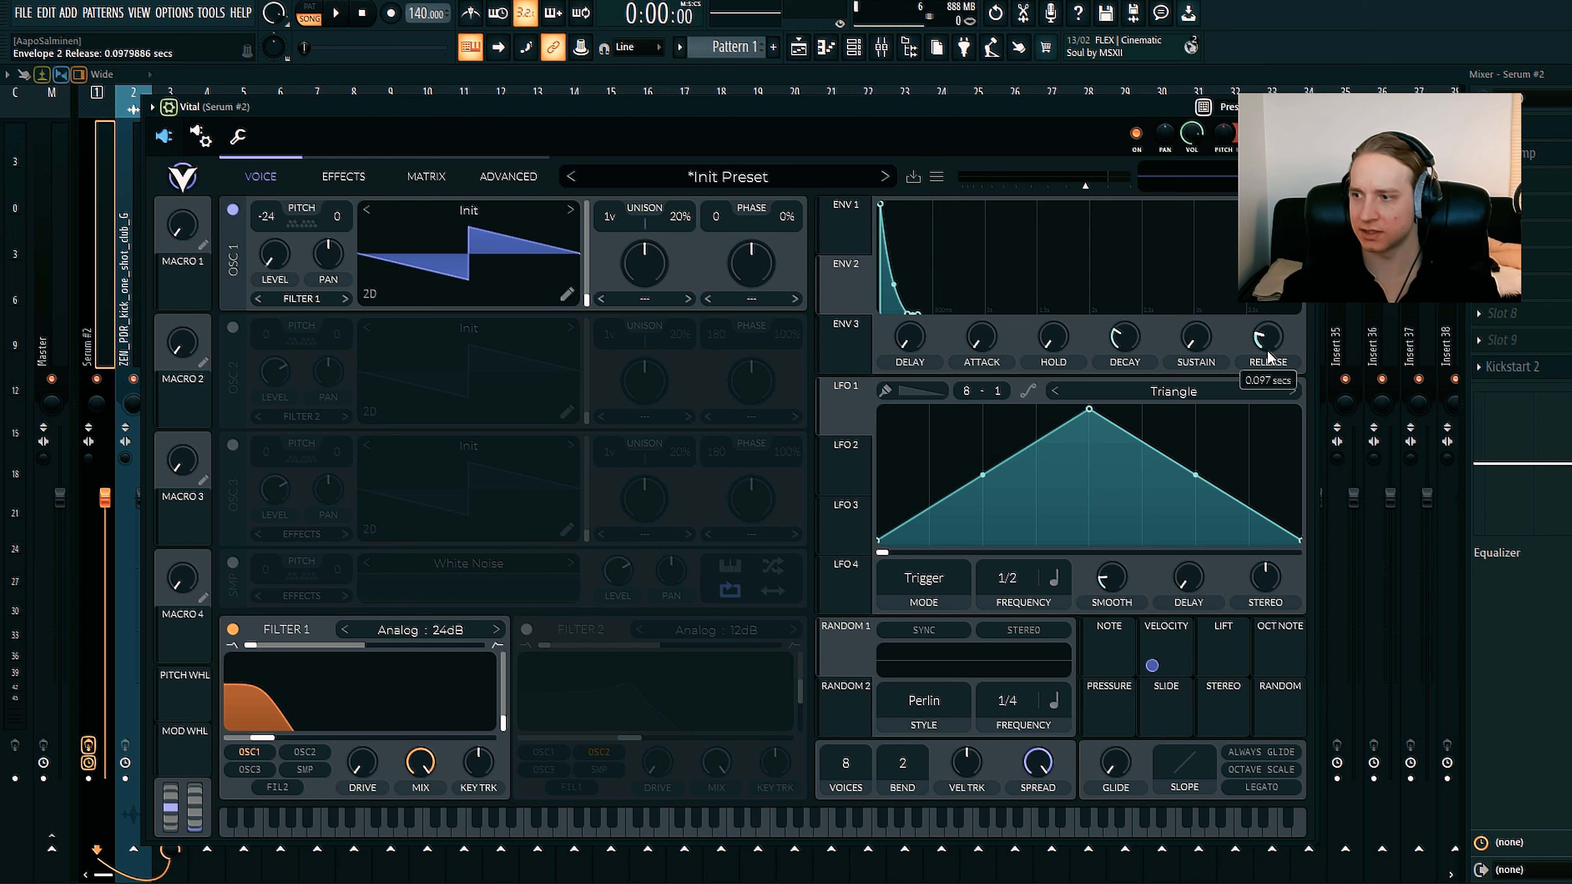
pyautogui.scroll(3, 1267, 352)
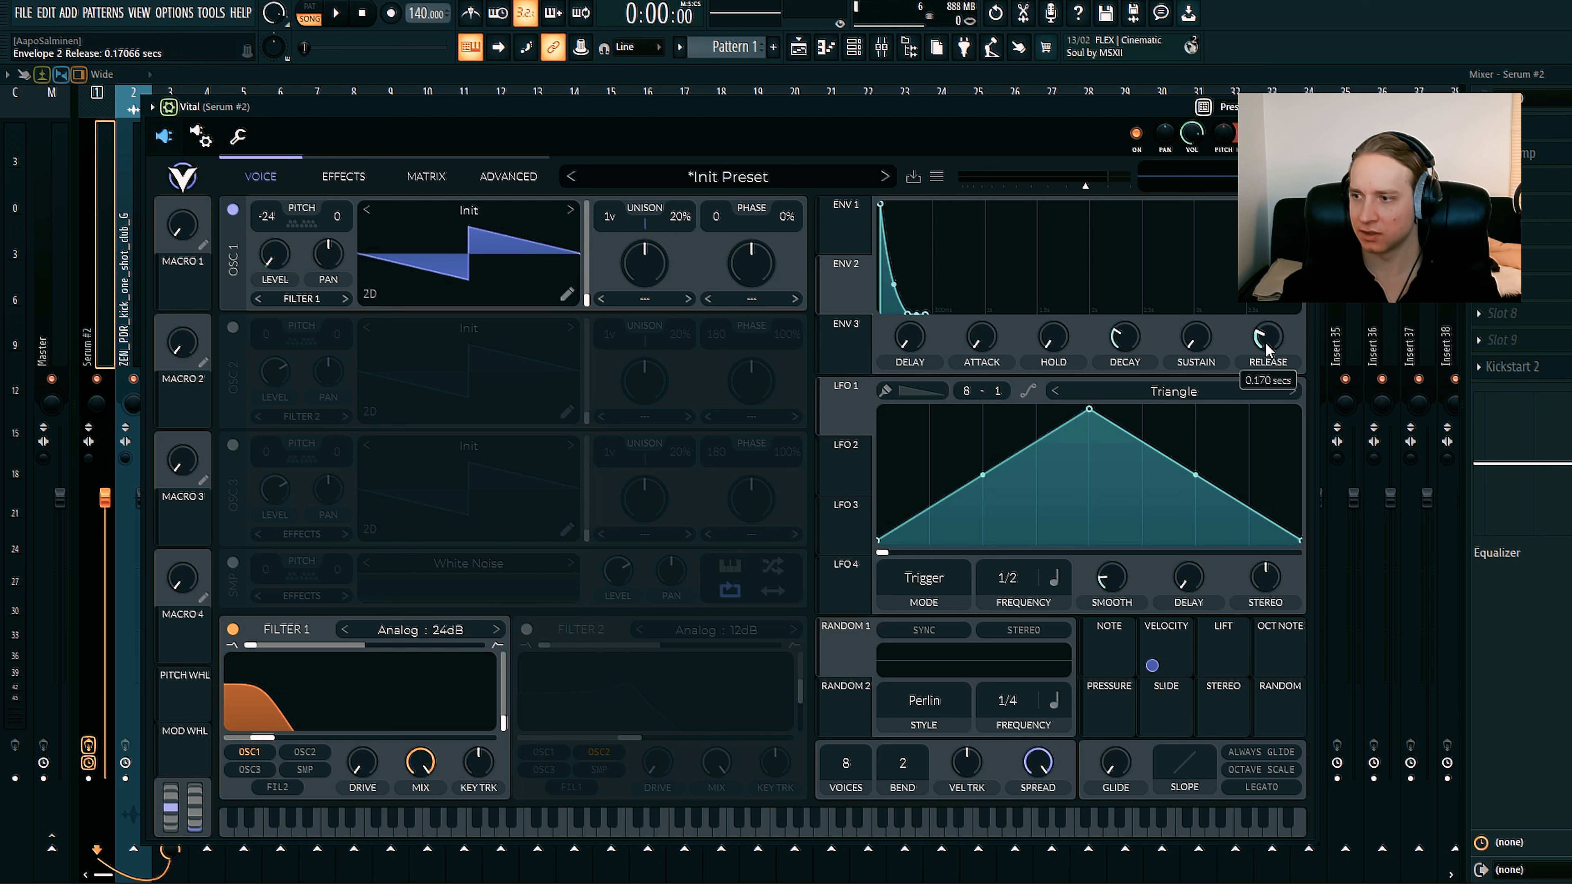
pyautogui.scroll(-4, 1266, 350)
pyautogui.scroll(-2, 1267, 359)
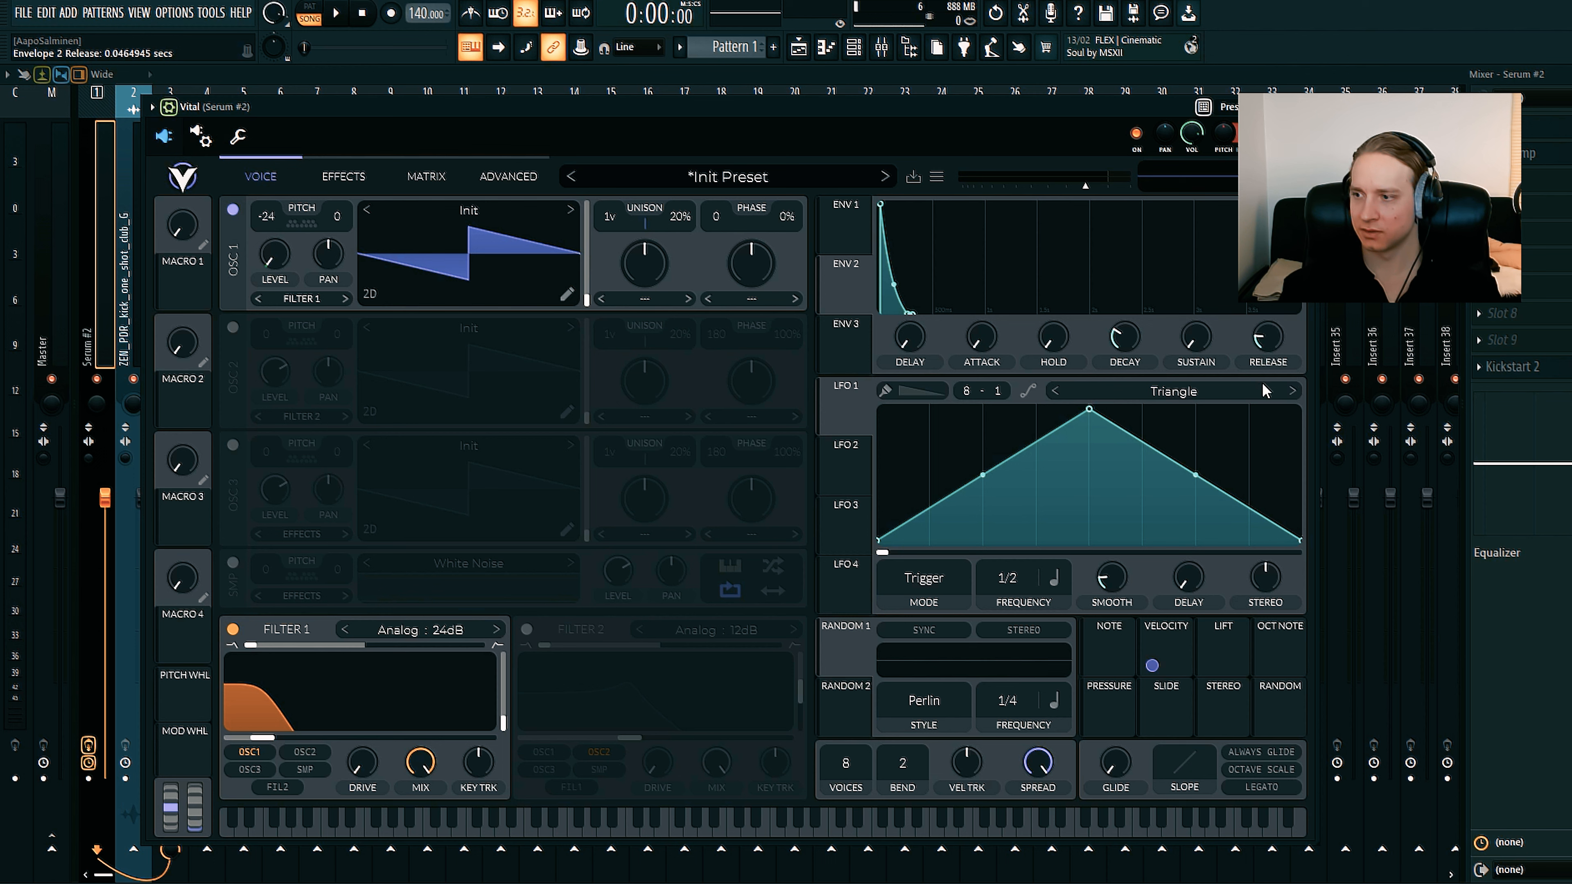
pyautogui.moveTo(893, 284); pyautogui.dragTo(893, 292)
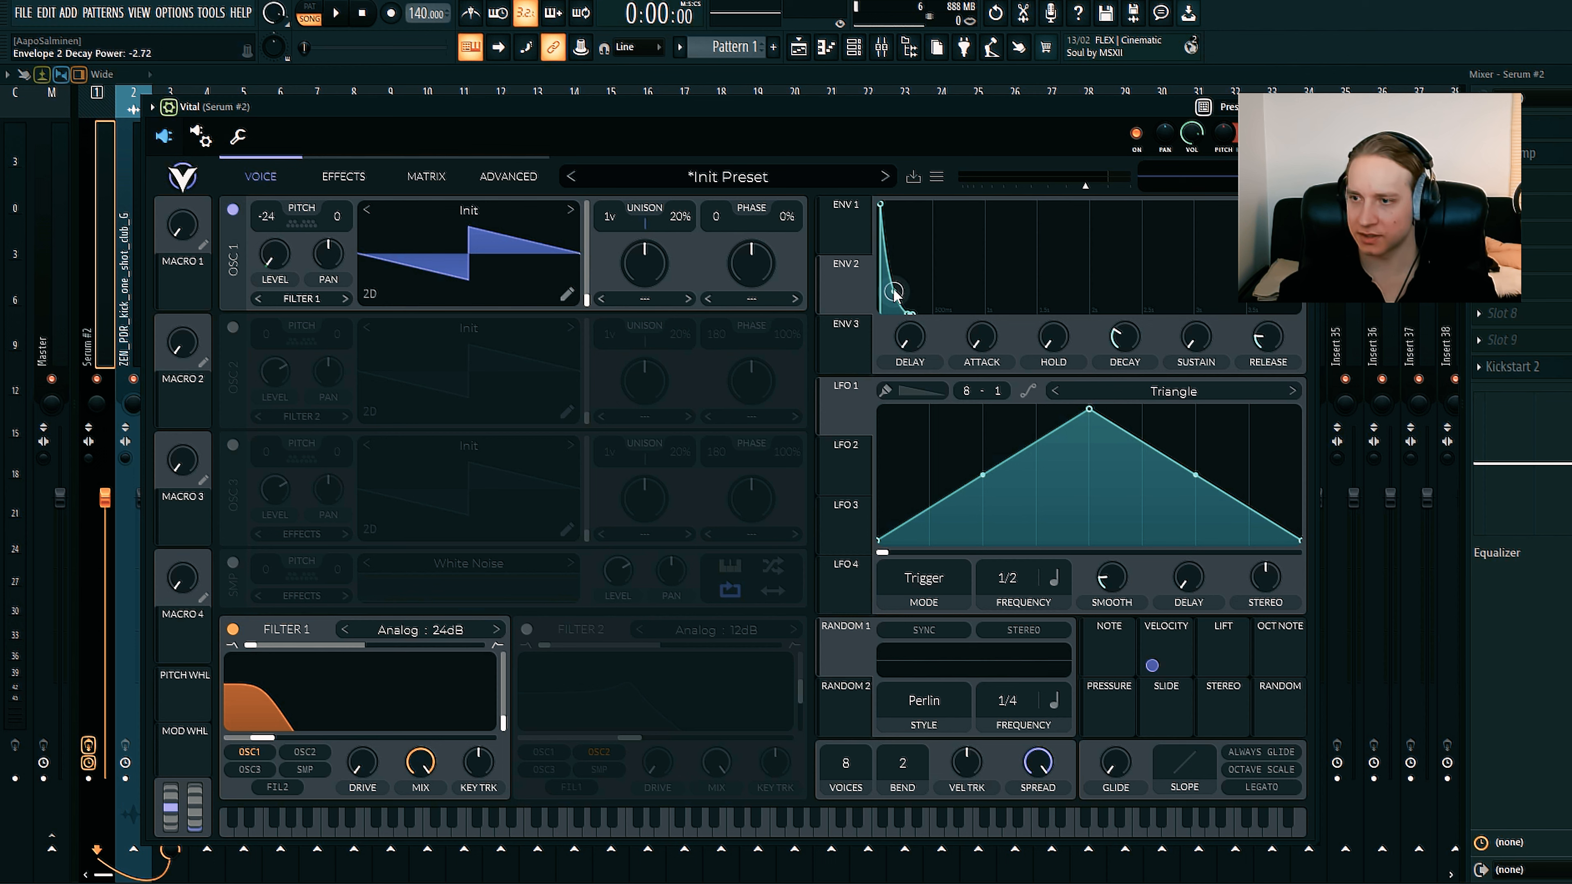
# - Set envelope 1's sustain to 0 and bend its decay curve outward to a power of 3.52
pyautogui.click(854, 223)
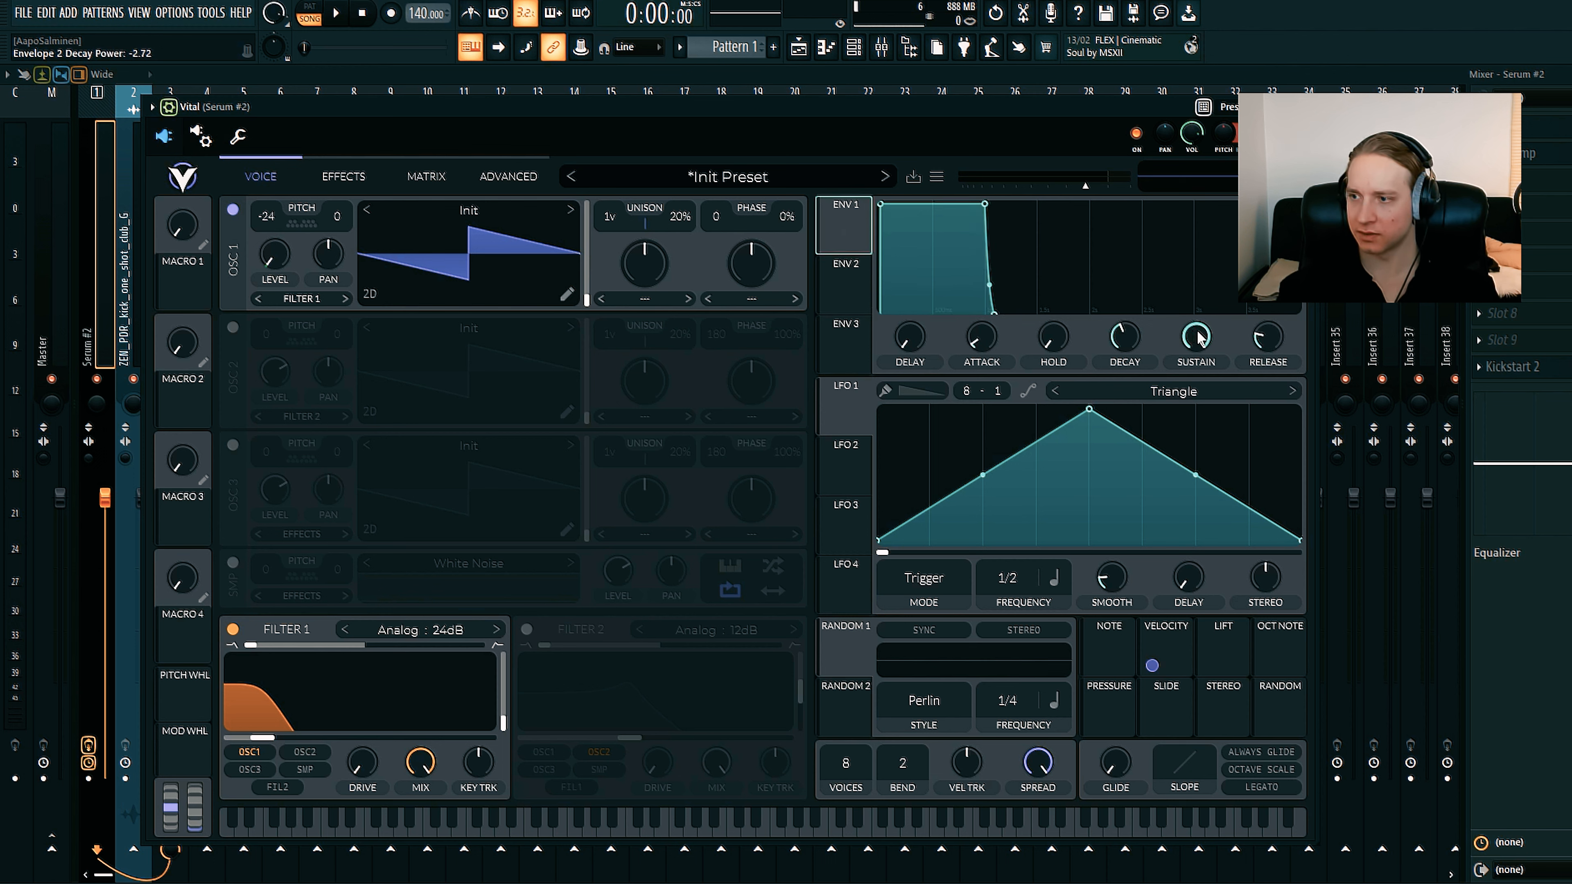
pyautogui.moveTo(1184, 337); pyautogui.dragTo(1175, 609)
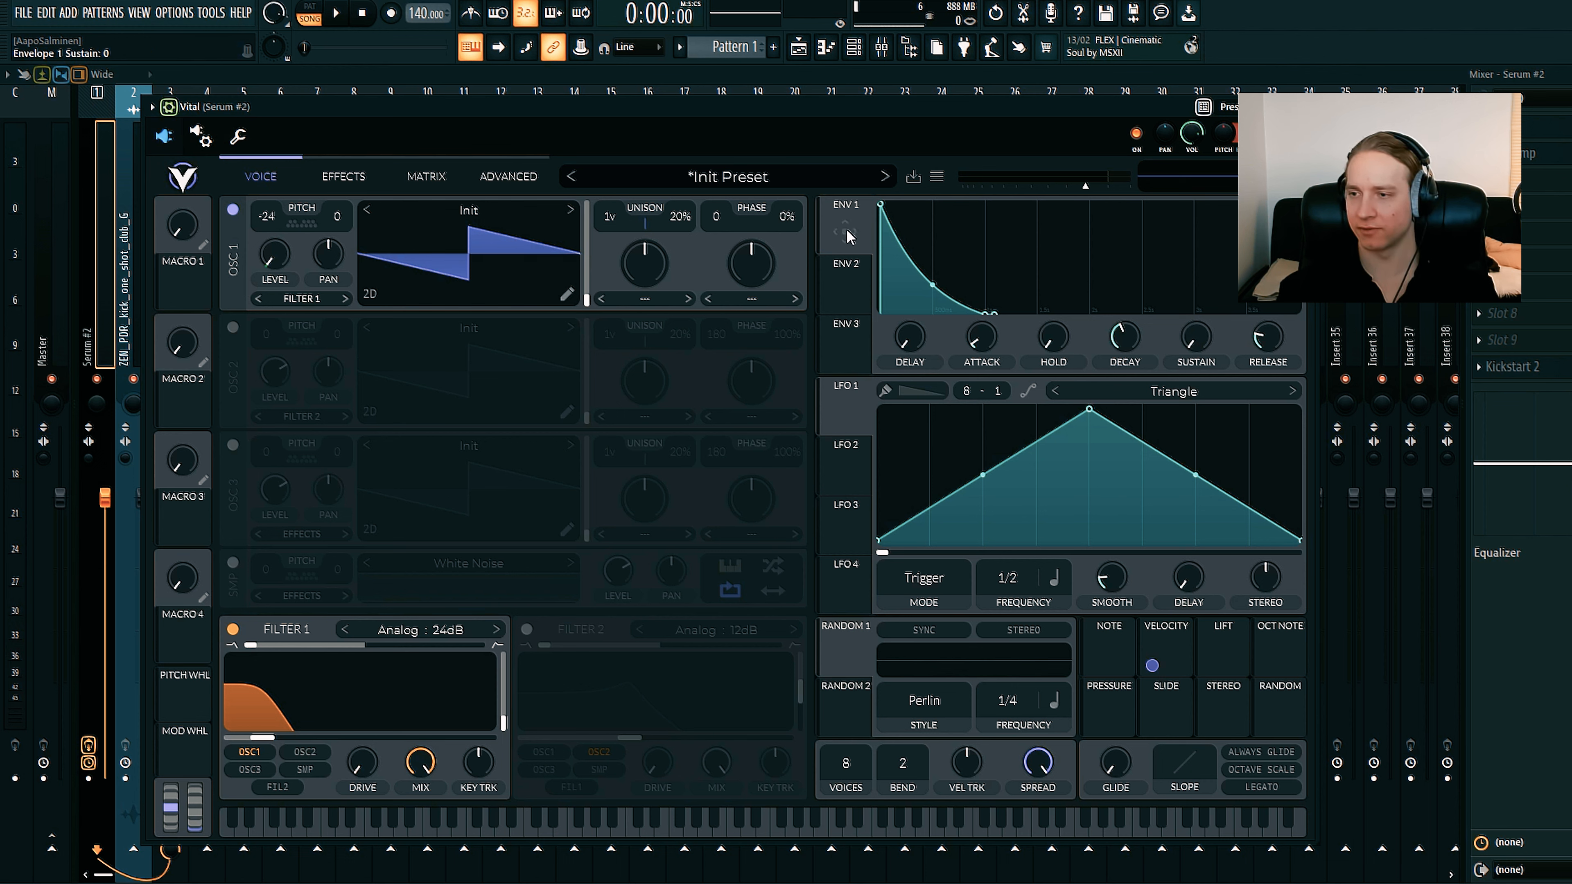
pyautogui.moveTo(932, 285); pyautogui.dragTo(949, 260)
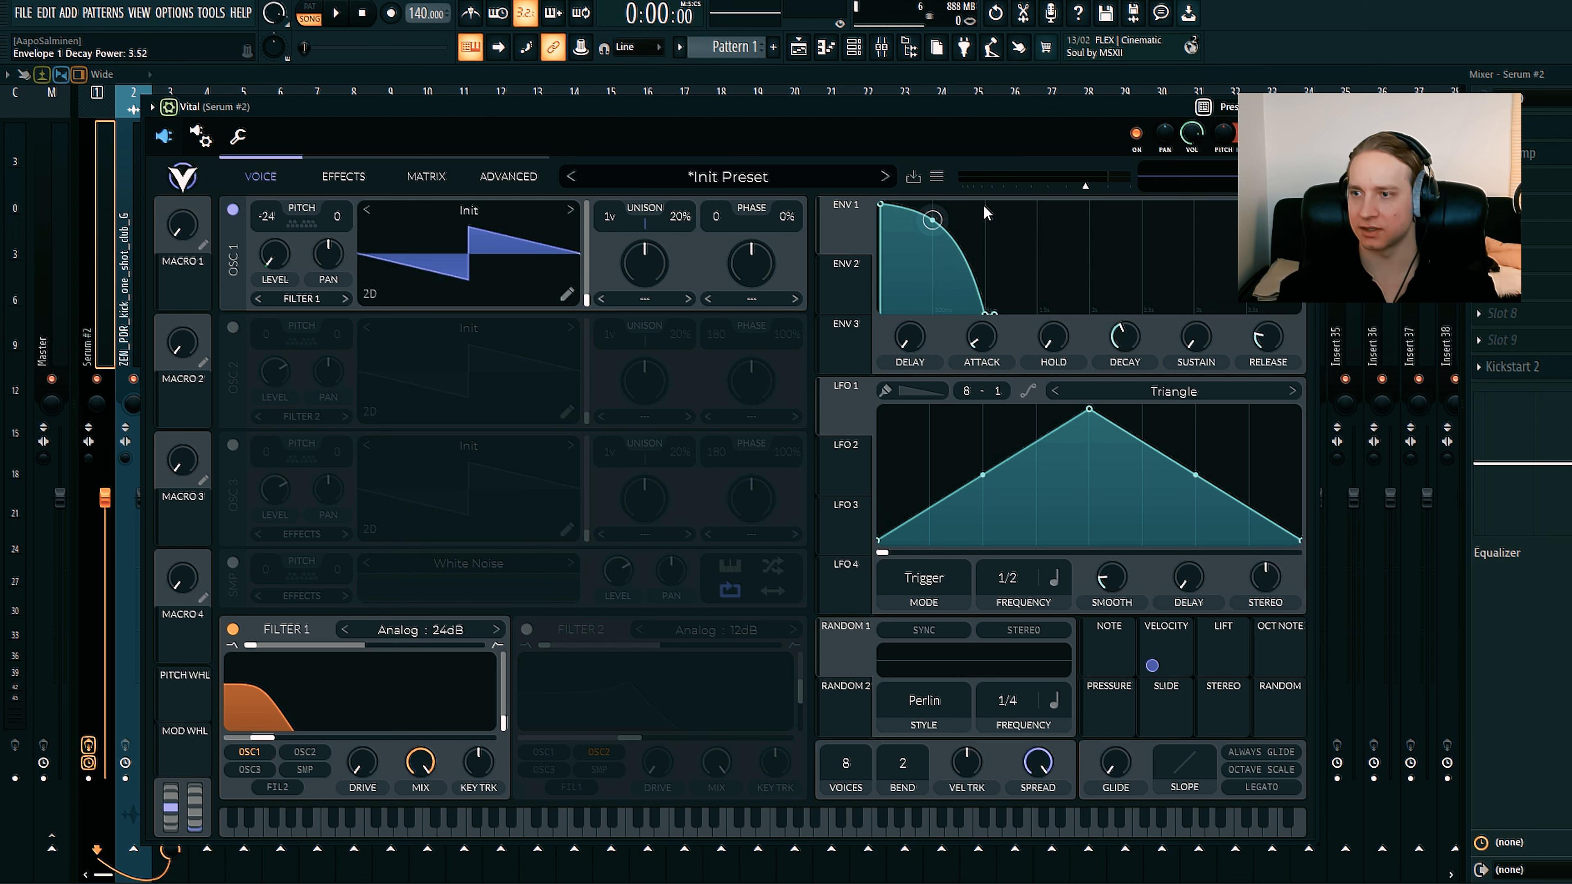
# - Assign envelope 2 to Filter 1's cutoff with a modulation amount of 65
pyautogui.moveTo(849, 288); pyautogui.dragTo(358, 740)
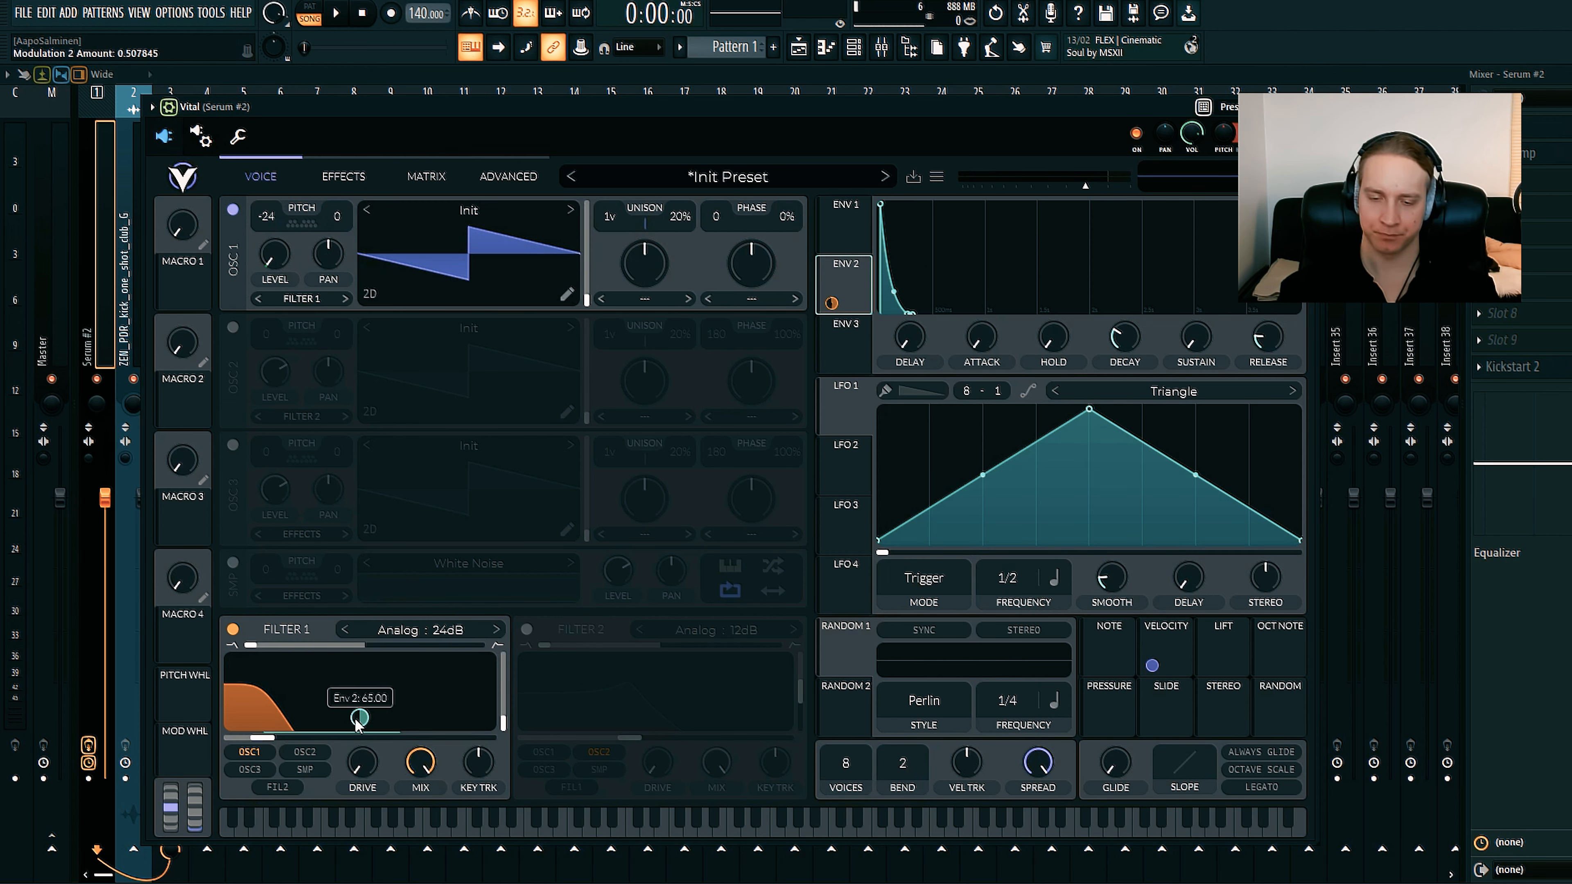
# - Play the pattern and reduce envelope 2's modulation amount on Filter 1's cutoff to about 0.338
pyautogui.press('space')
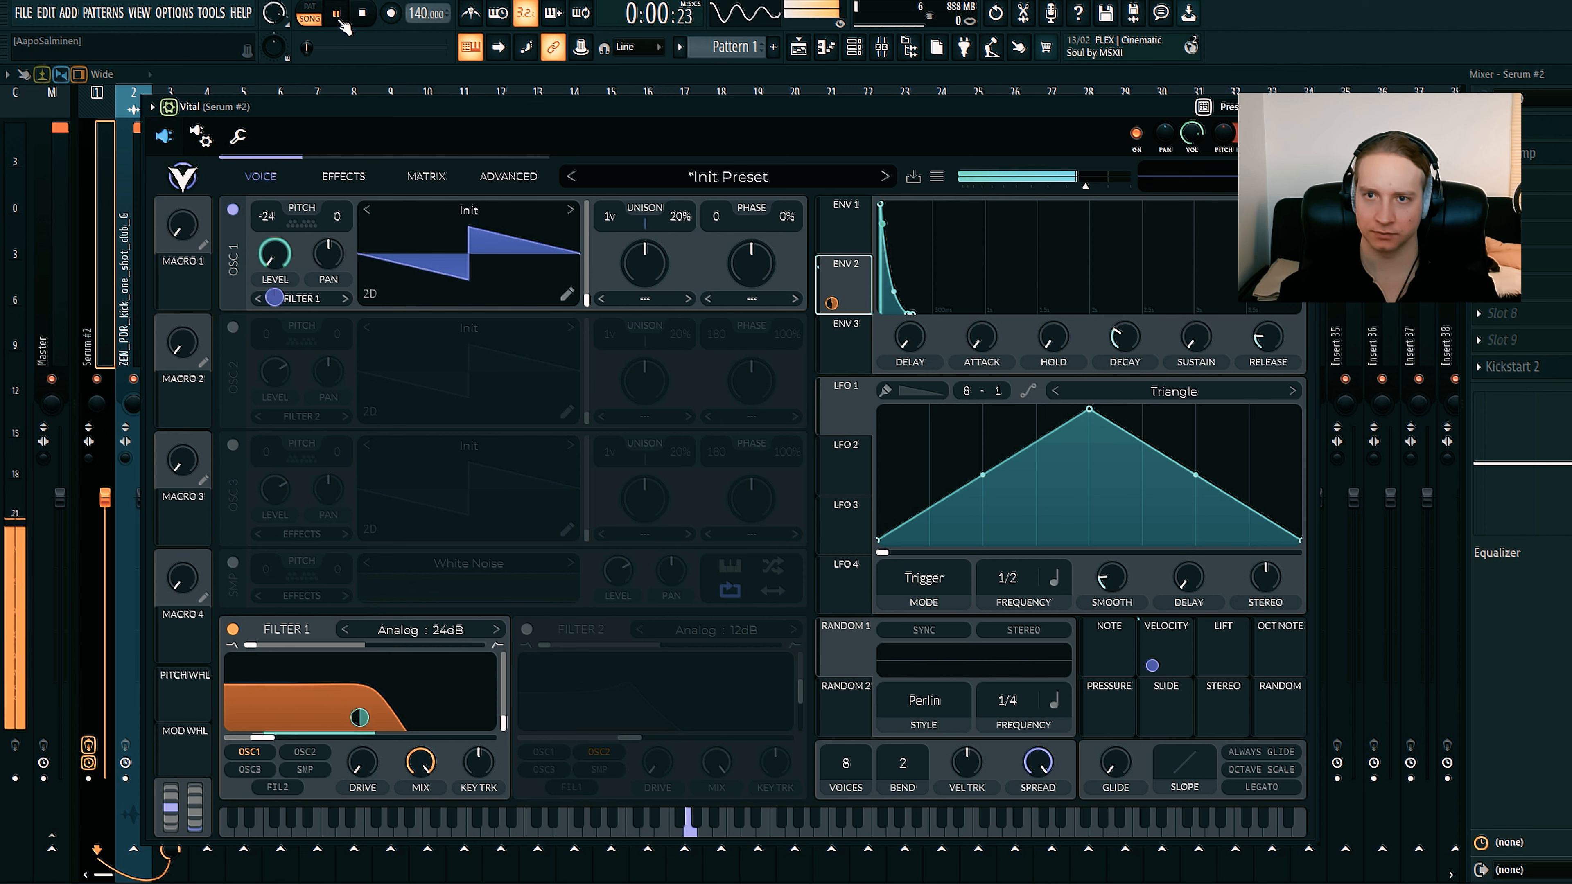
pyautogui.moveTo(359, 717); pyautogui.dragTo(359, 727)
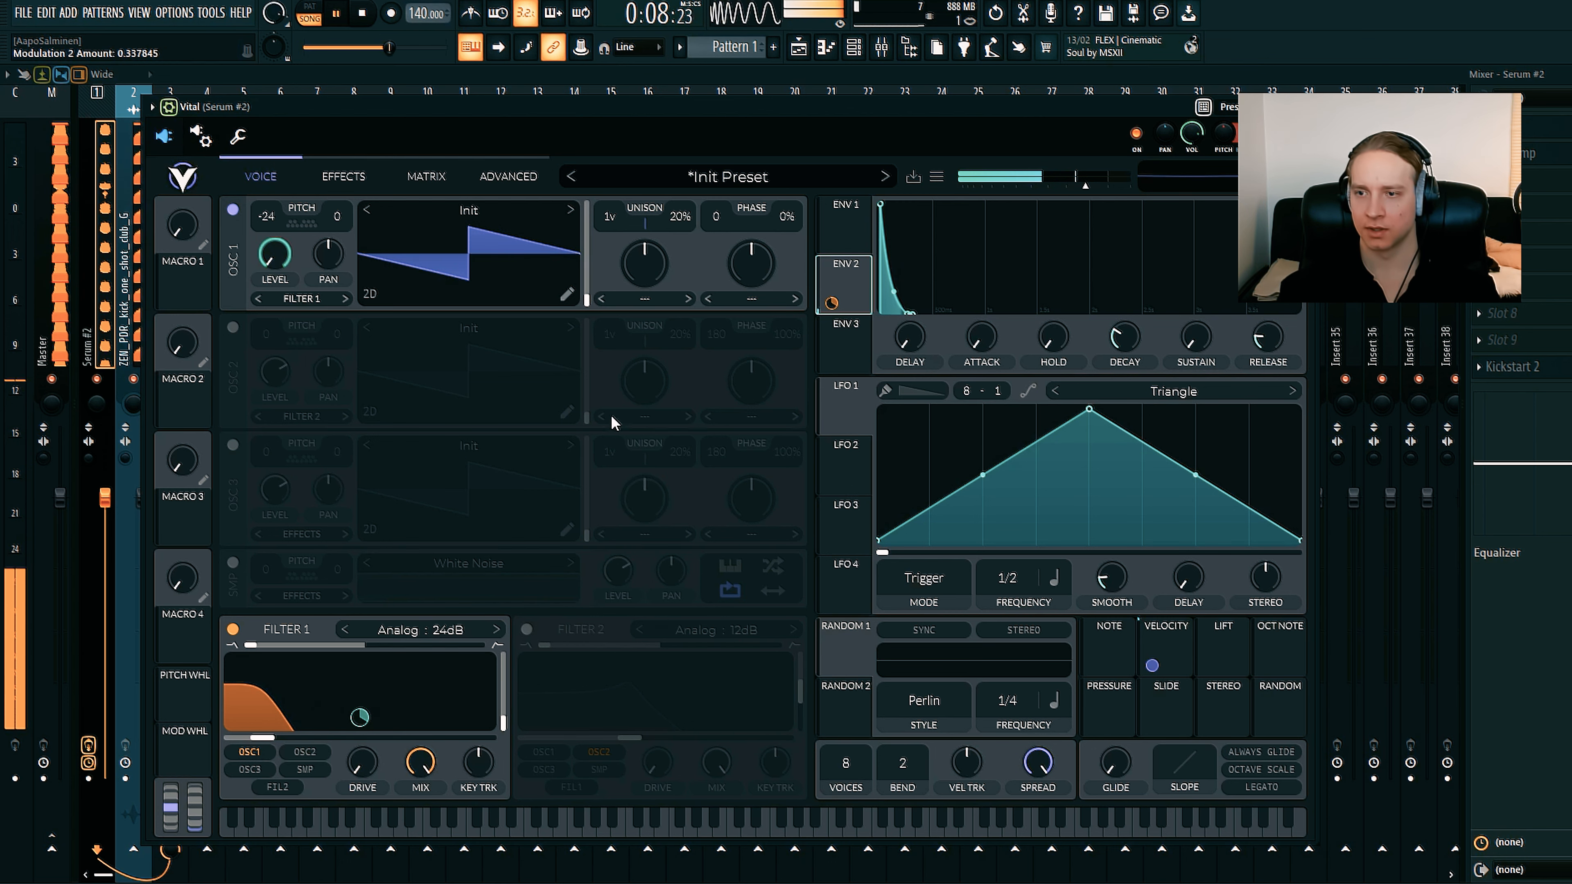
# - Enable Filter 2 as Analog 24dB fed only by oscillator 1, with resonance 0% and cutoff about -26.65 semitones
pyautogui.click(528, 629)
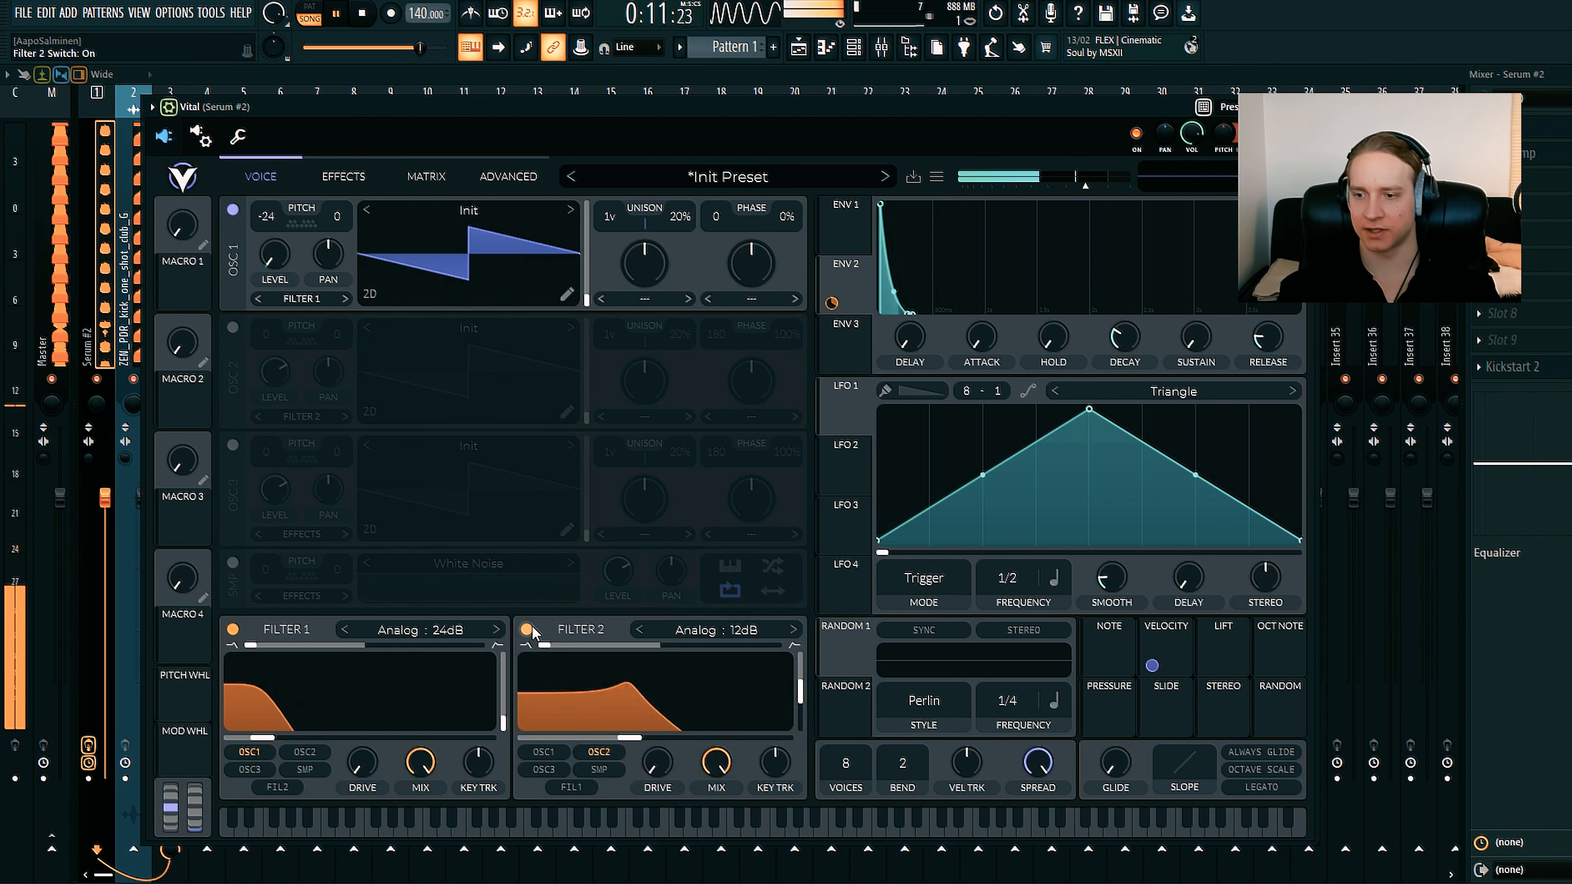
pyautogui.click(556, 753)
pyautogui.click(595, 753)
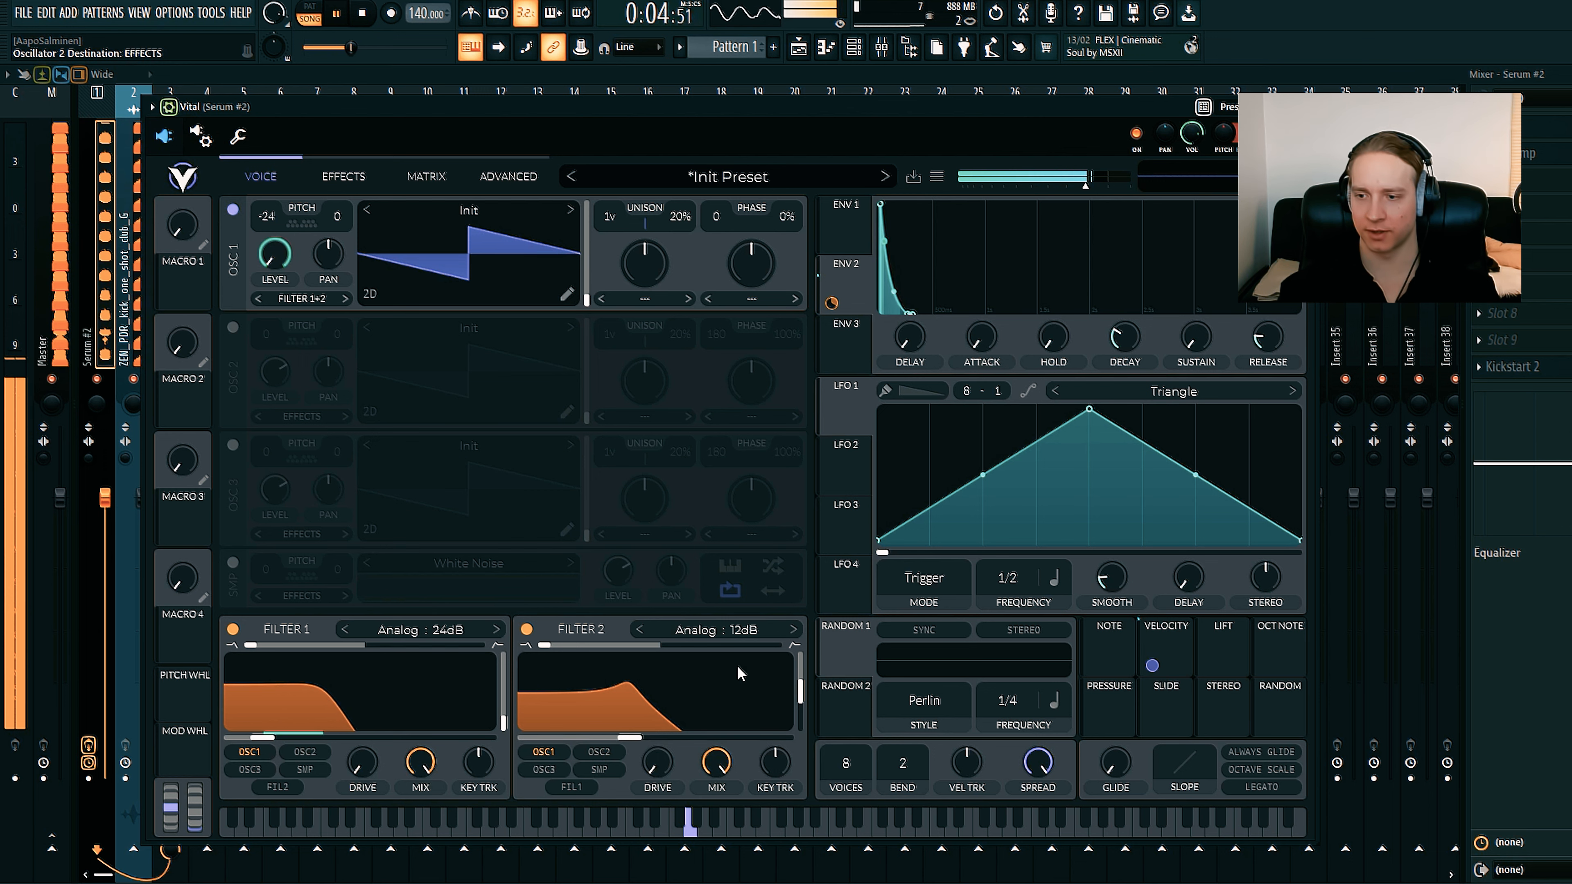
pyautogui.click(793, 629)
pyautogui.moveTo(800, 692); pyautogui.dragTo(812, 782)
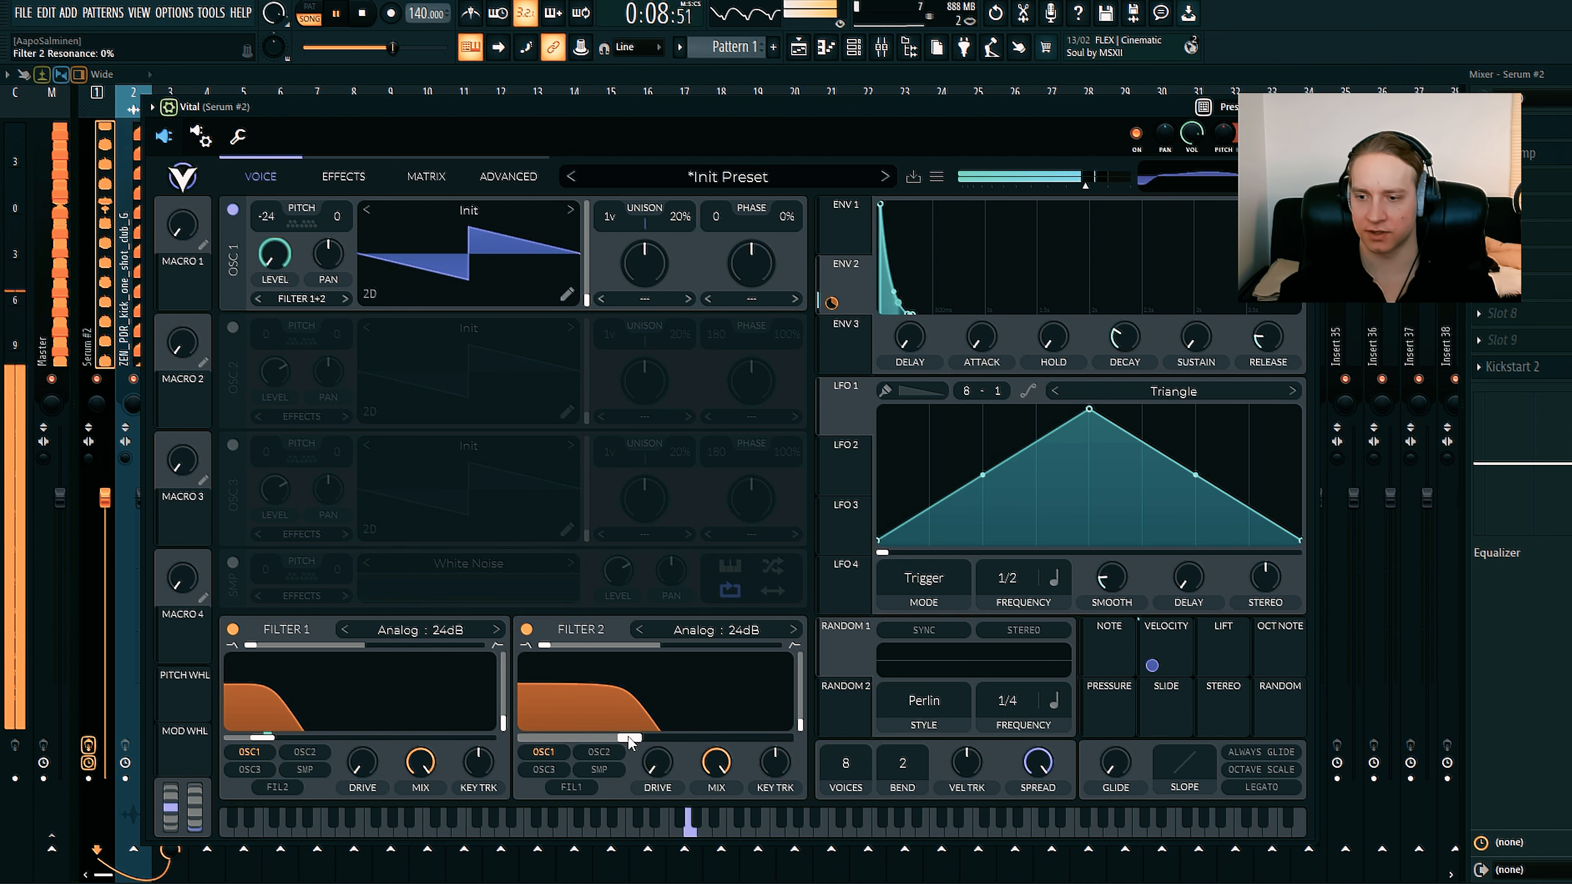
pyautogui.moveTo(627, 738); pyautogui.dragTo(567, 751)
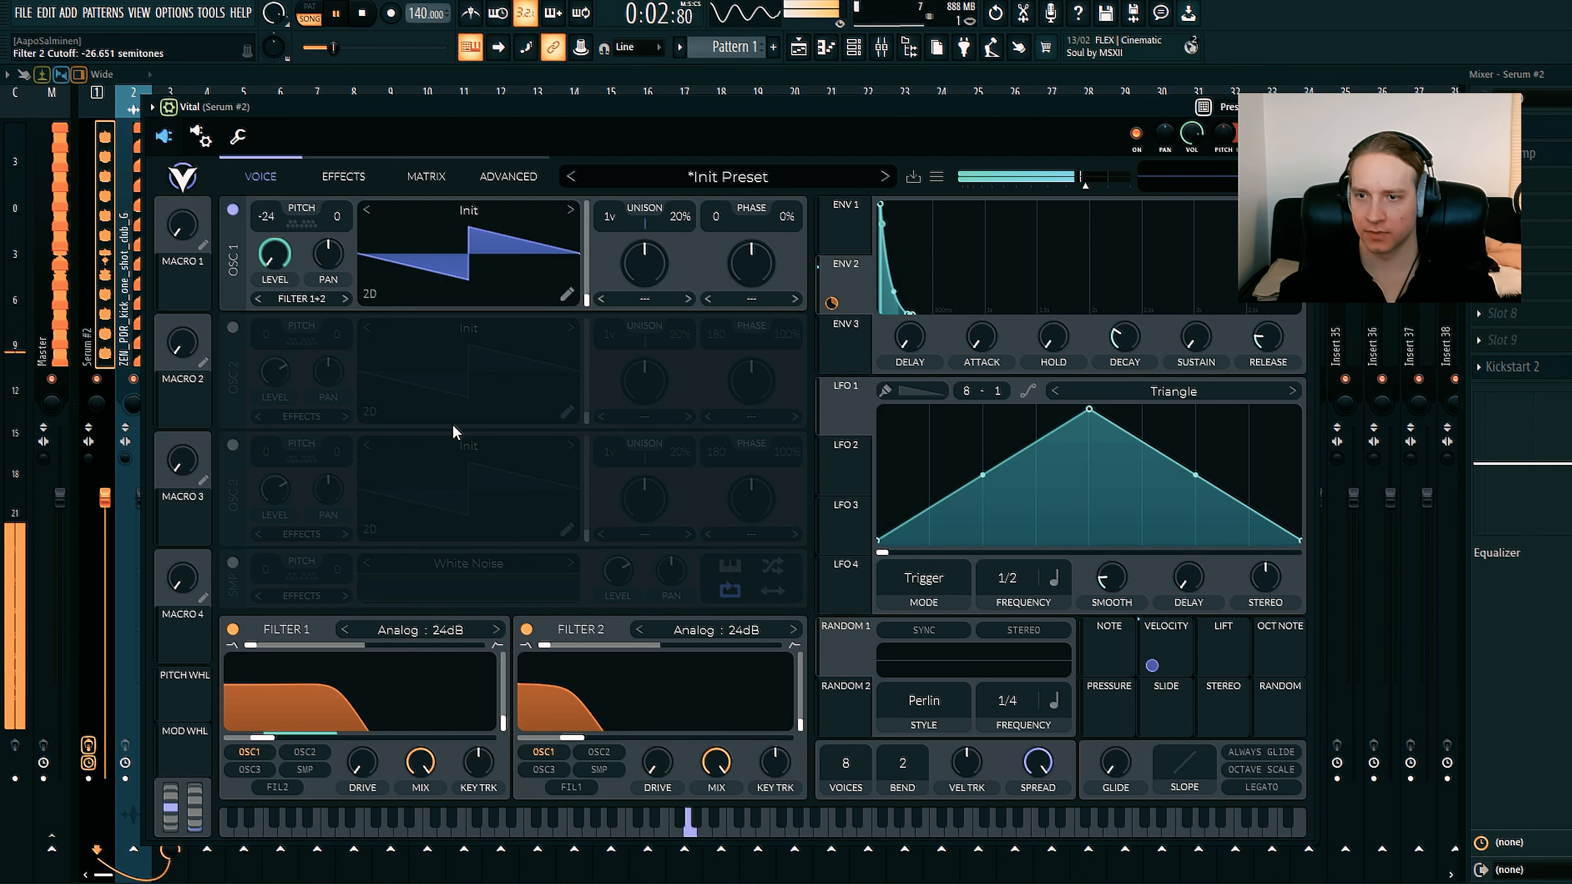
pyautogui.click(338, 12)
# - Assign envelope 3 to Filter 2's cutoff and open envelope 1's settings
pyautogui.click(846, 350)
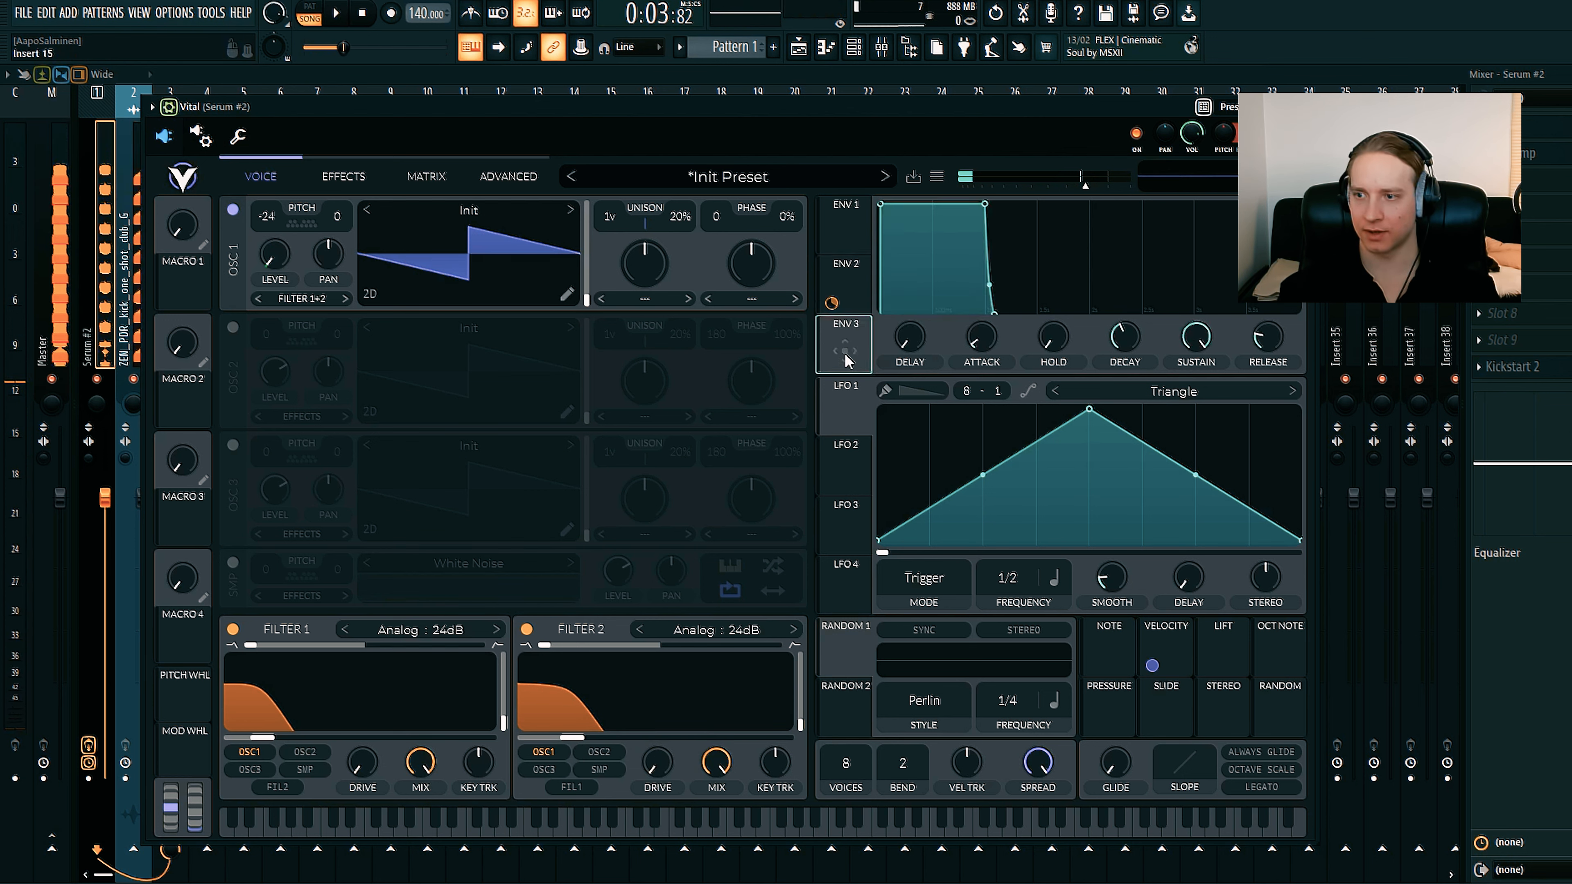
pyautogui.moveTo(845, 343); pyautogui.dragTo(572, 738)
pyautogui.click(845, 217)
# - During playback, raise Filter 1's cutoff and fine-tune the envelope modulation amounts on both filter cutoffs
pyautogui.click(336, 12)
pyautogui.moveTo(262, 737); pyautogui.dragTo(297, 737)
pyautogui.moveTo(654, 717); pyautogui.dragTo(654, 717)
pyautogui.moveTo(360, 718); pyautogui.dragTo(359, 711)
pyautogui.moveTo(227, 701); pyautogui.dragTo(163, 731)
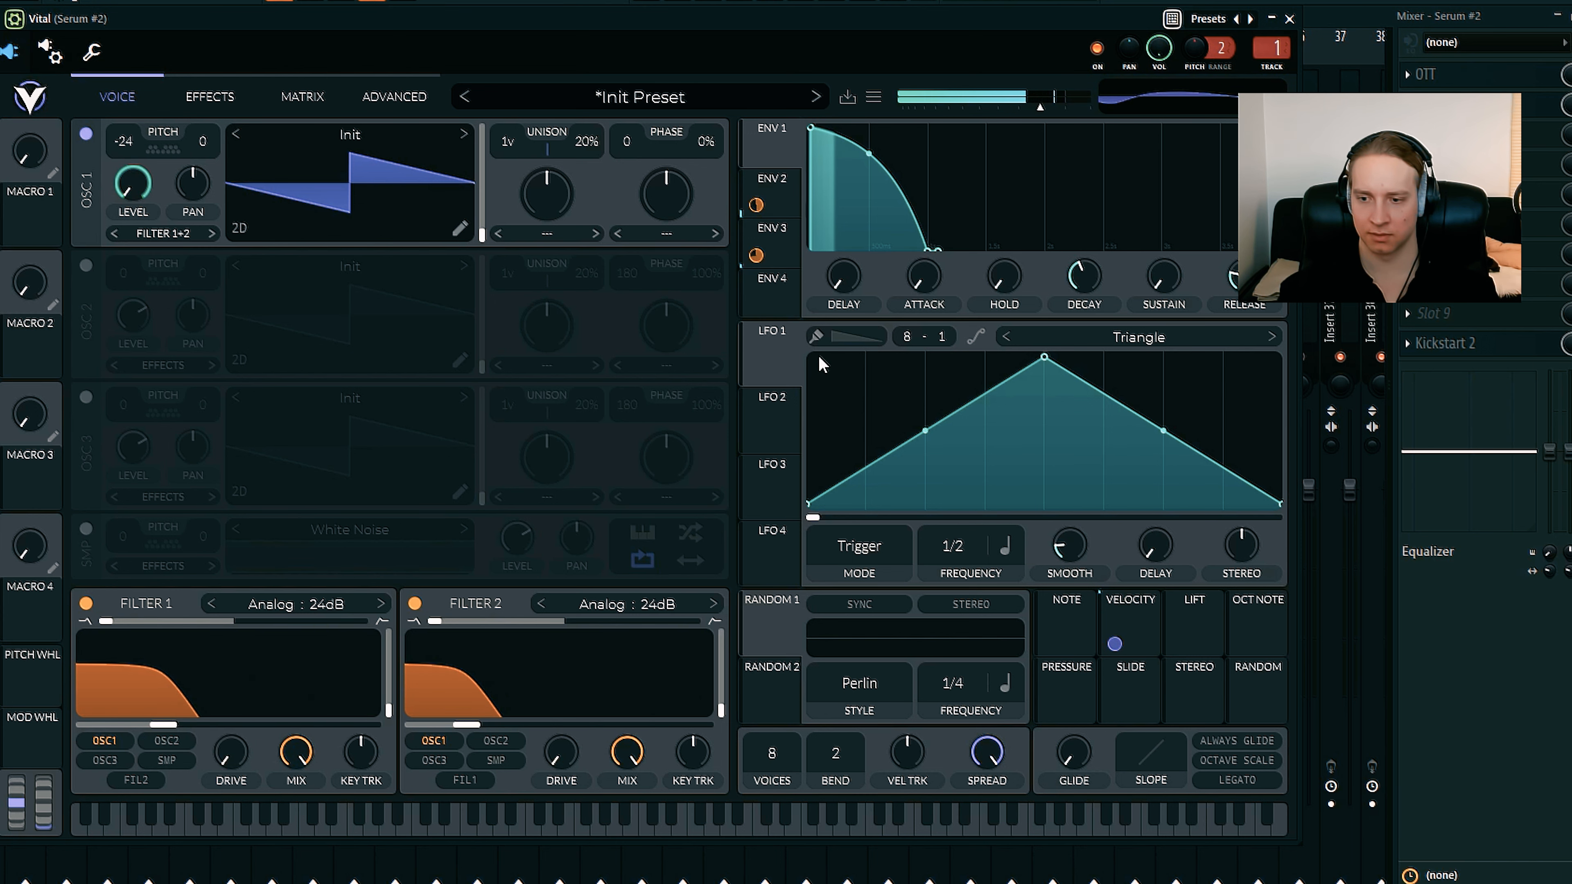
# - Straighten envelope 1's decay curve to nearly linear and open envelope 3's settings
pyautogui.moveTo(869, 154); pyautogui.dragTo(862, 184)
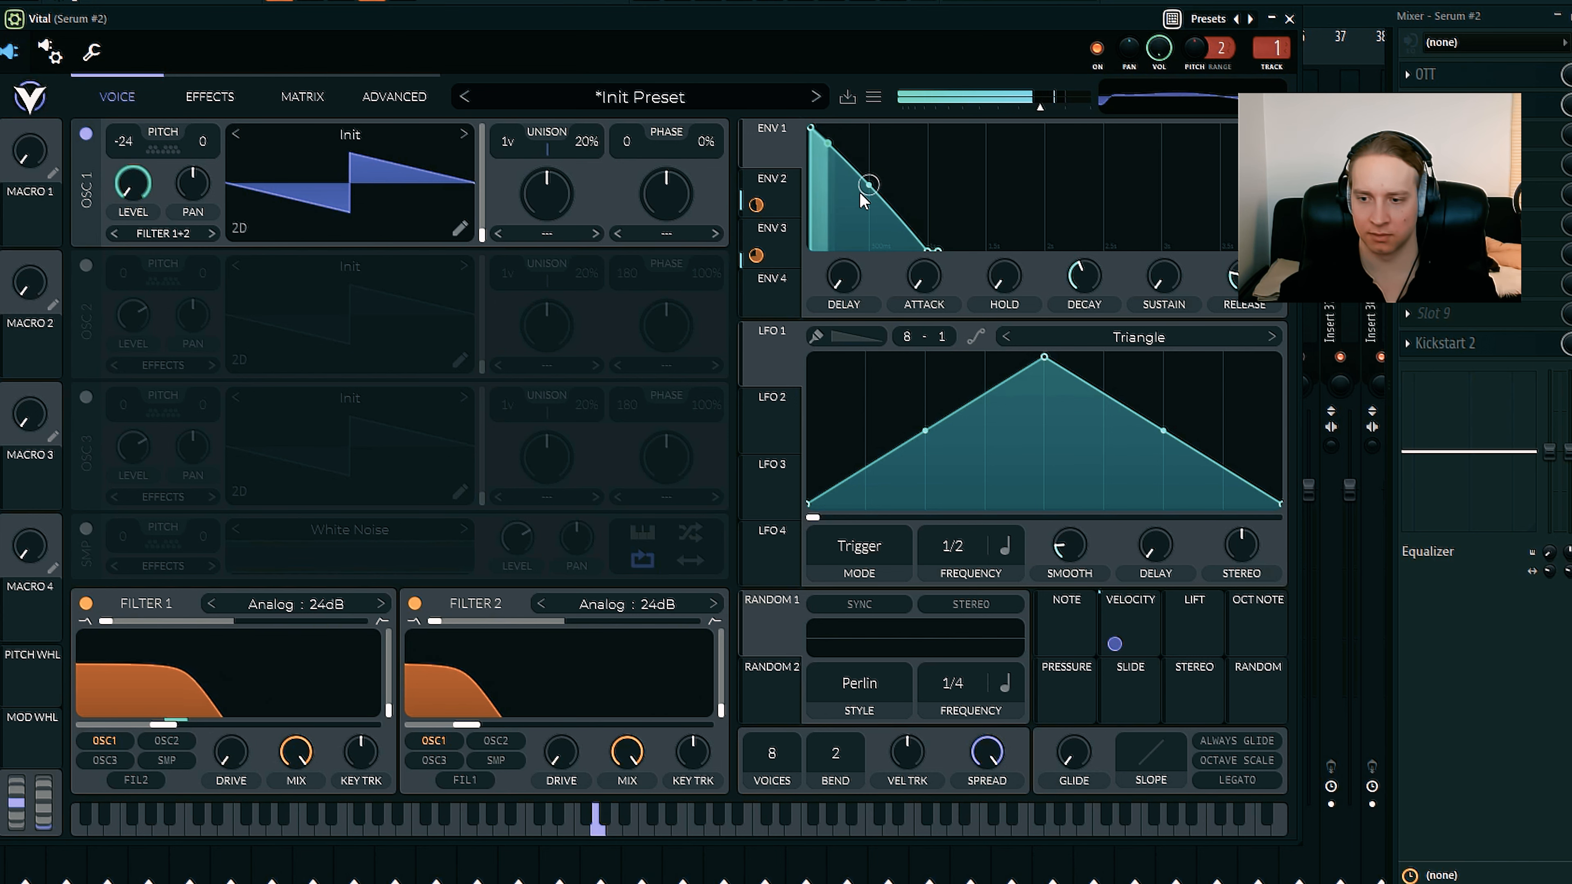
pyautogui.click(778, 236)
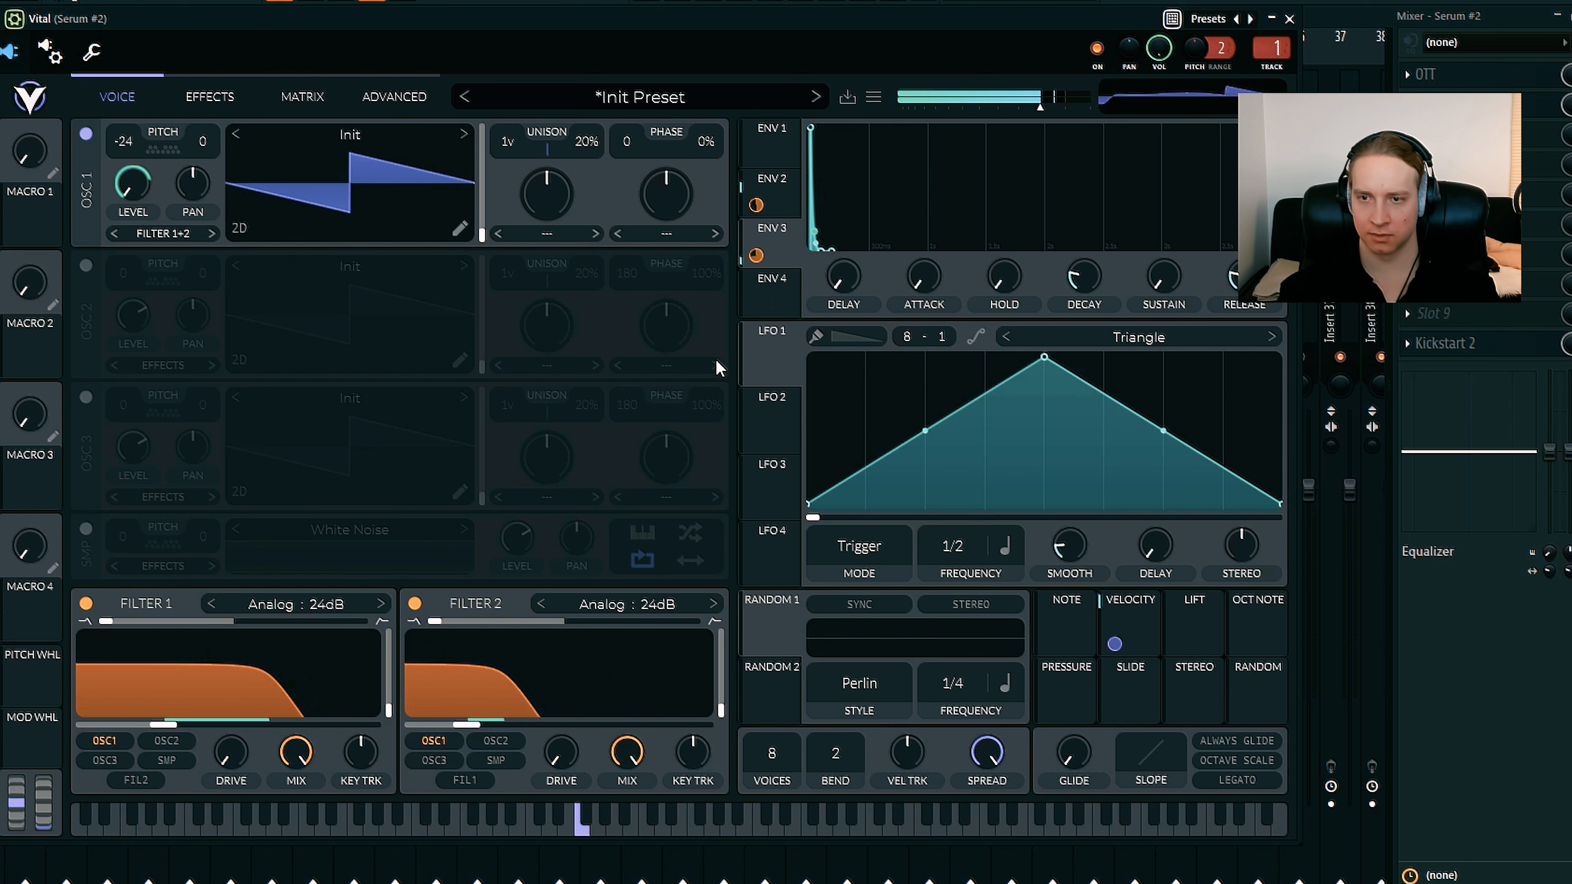
# - Set envelope 2's modulation amount on Filter 1's cutoff to about 62.44 while the pattern plays
pyautogui.click(436, 741)
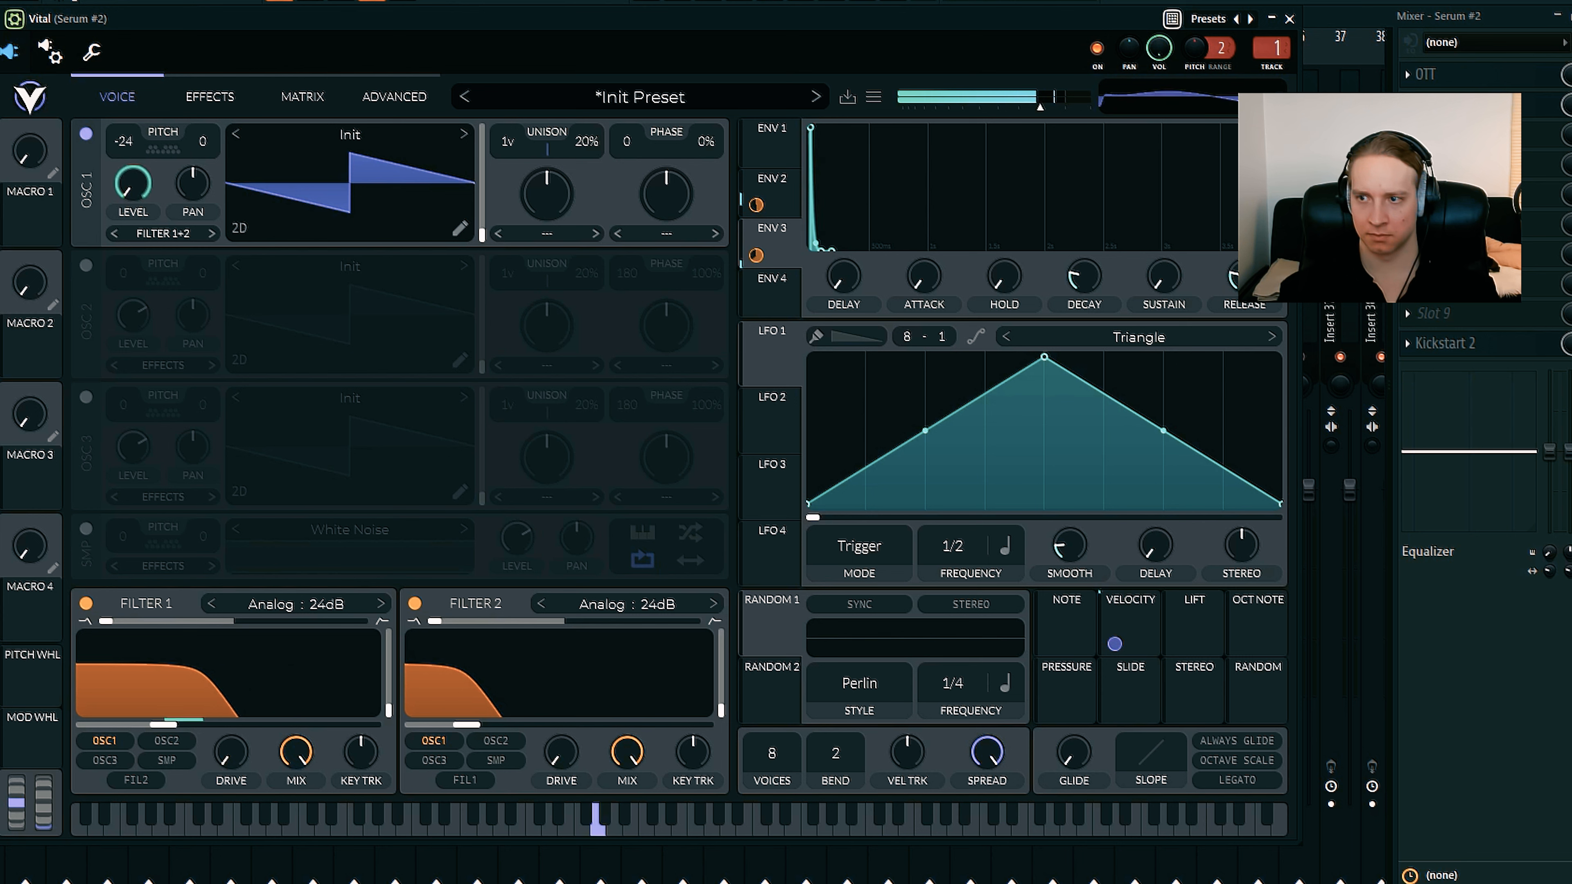
pyautogui.moveTo(256, 720)
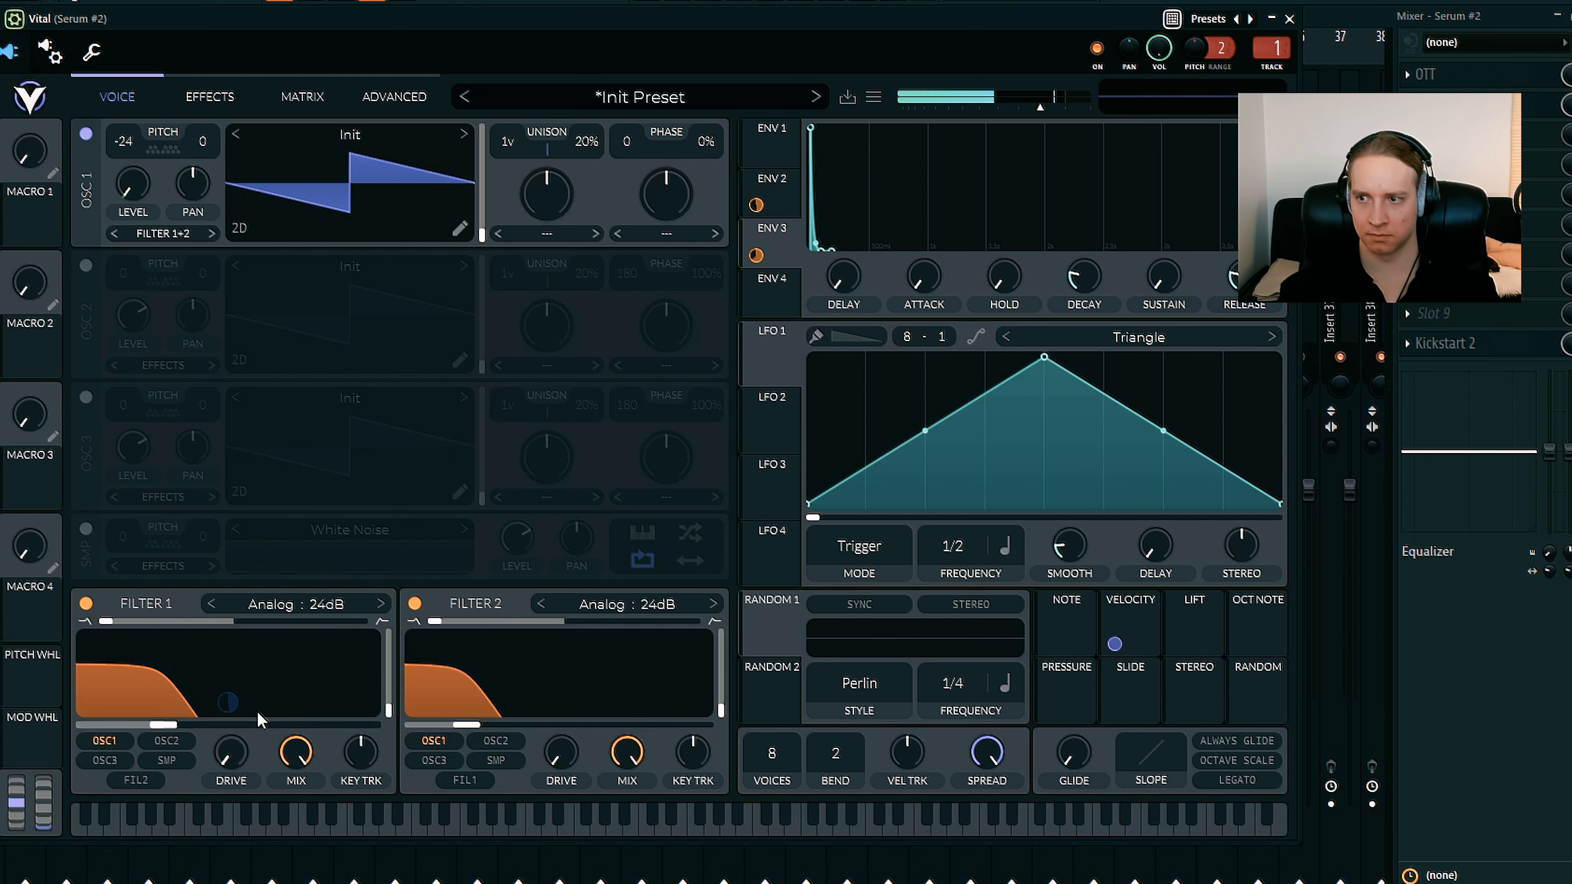
pyautogui.moveTo(227, 702); pyautogui.dragTo(227, 702)
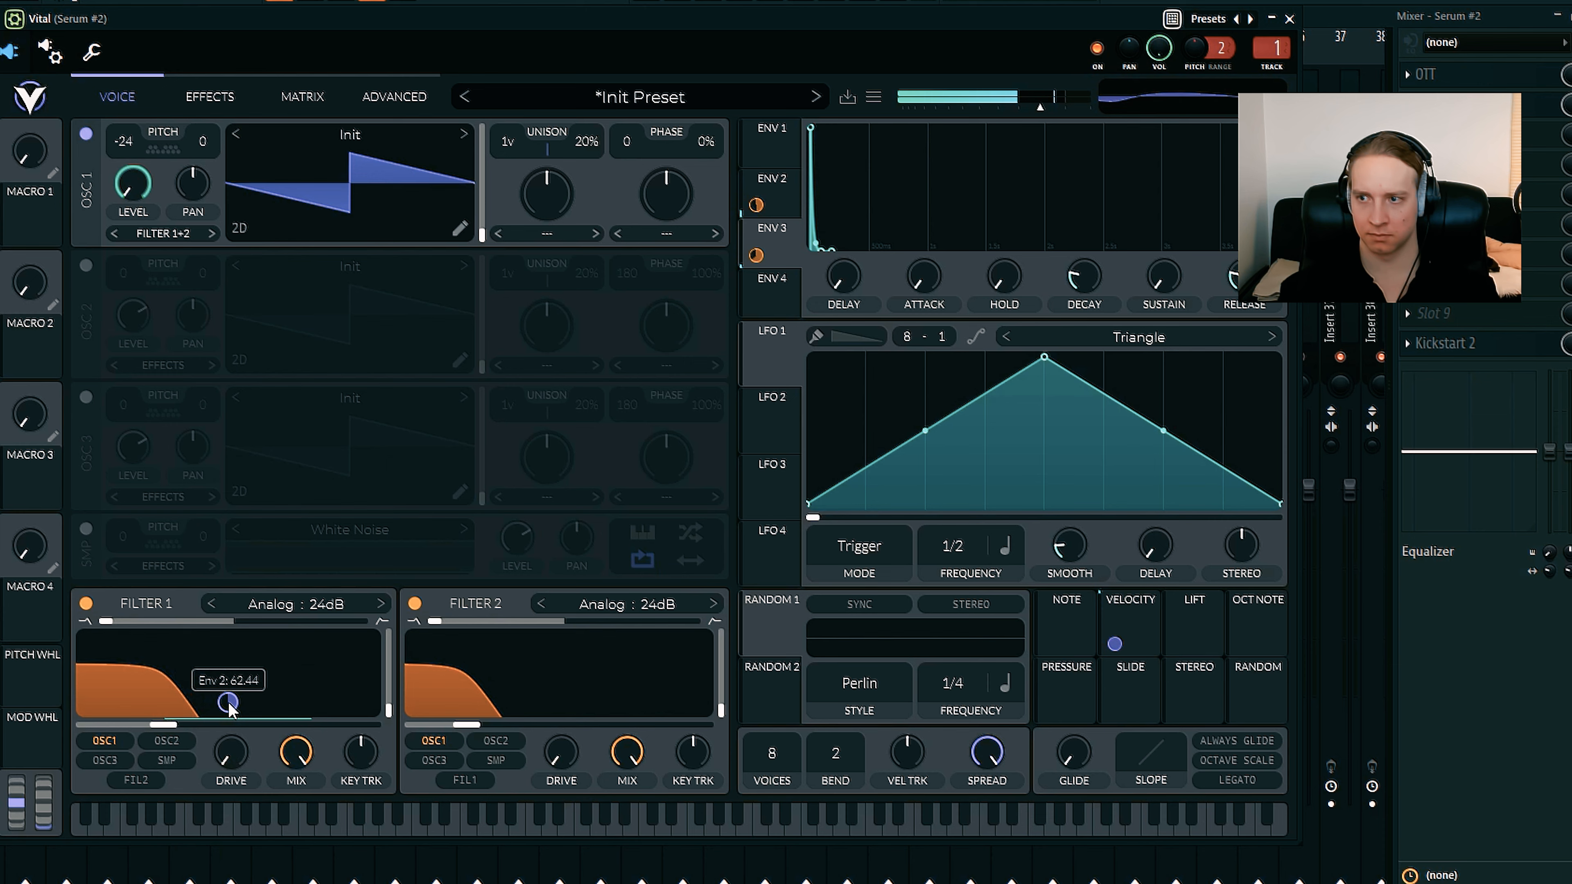